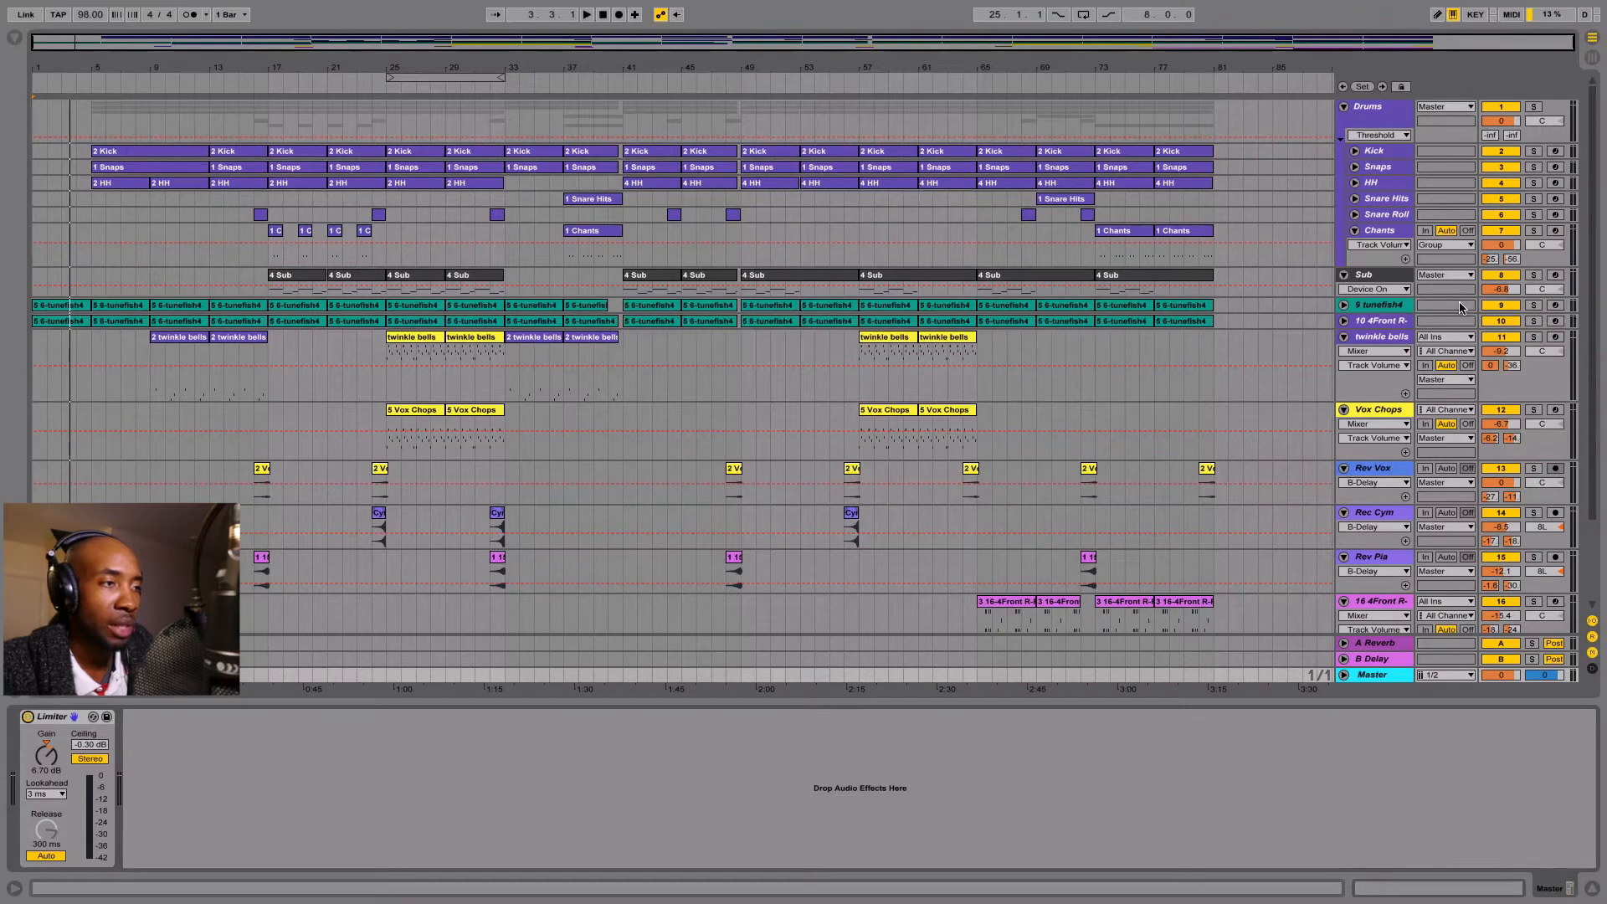
Start playback and audition the 9 tunefish4 and 10 4Front R-Piano tracks in solo one after the other, unsoloing each.
left_click(586, 15)
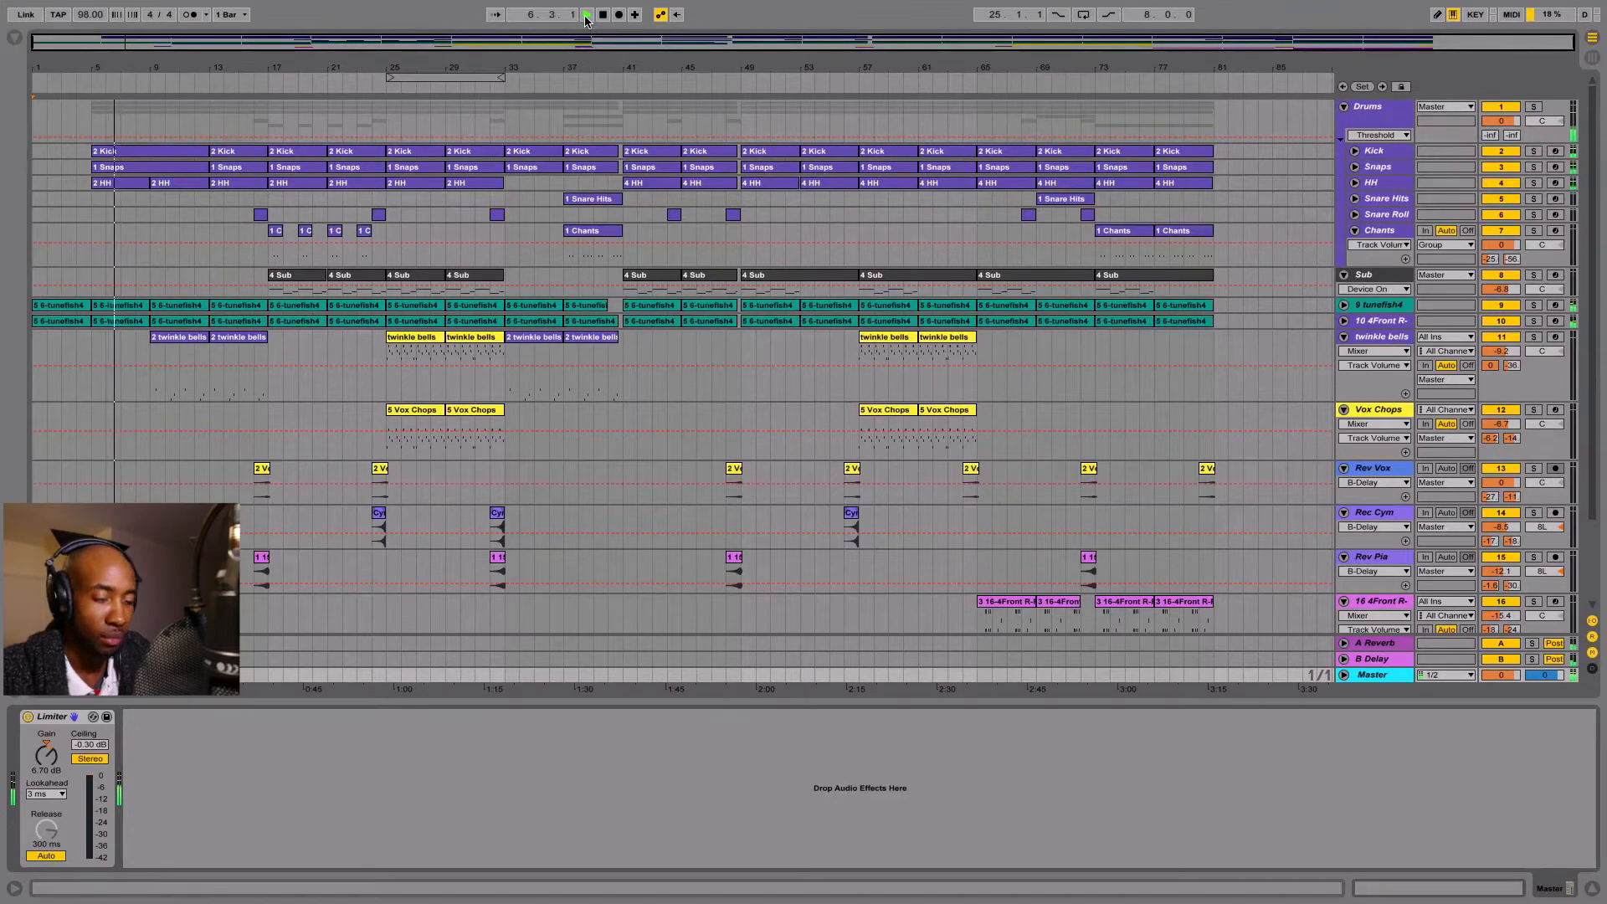
mouse_move(636, 34)
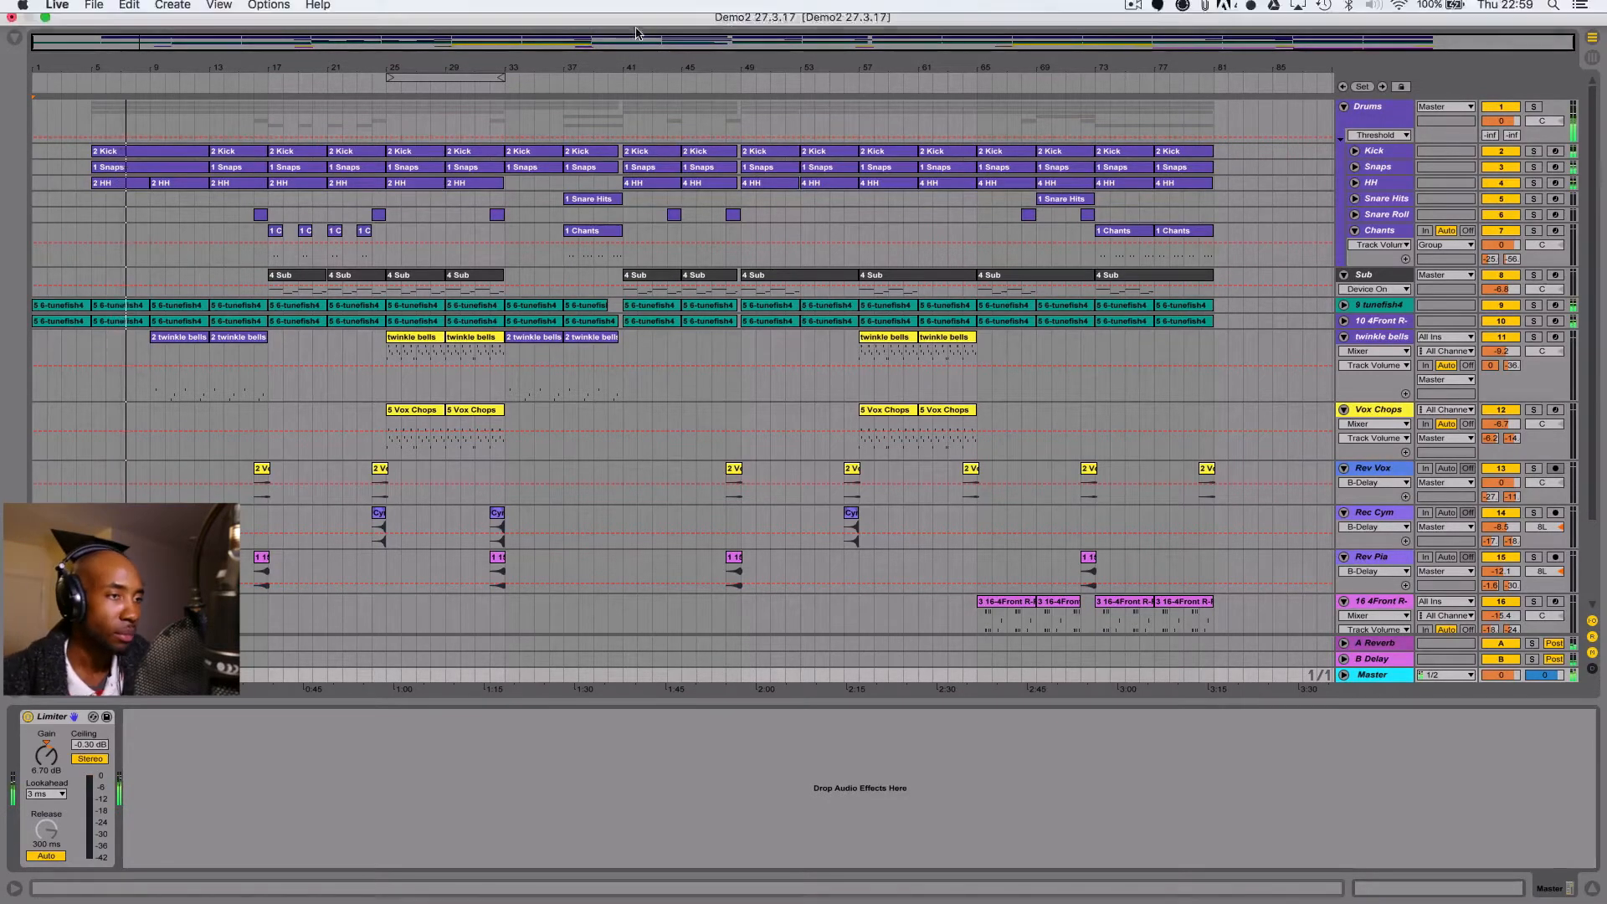
left_click(1535, 307)
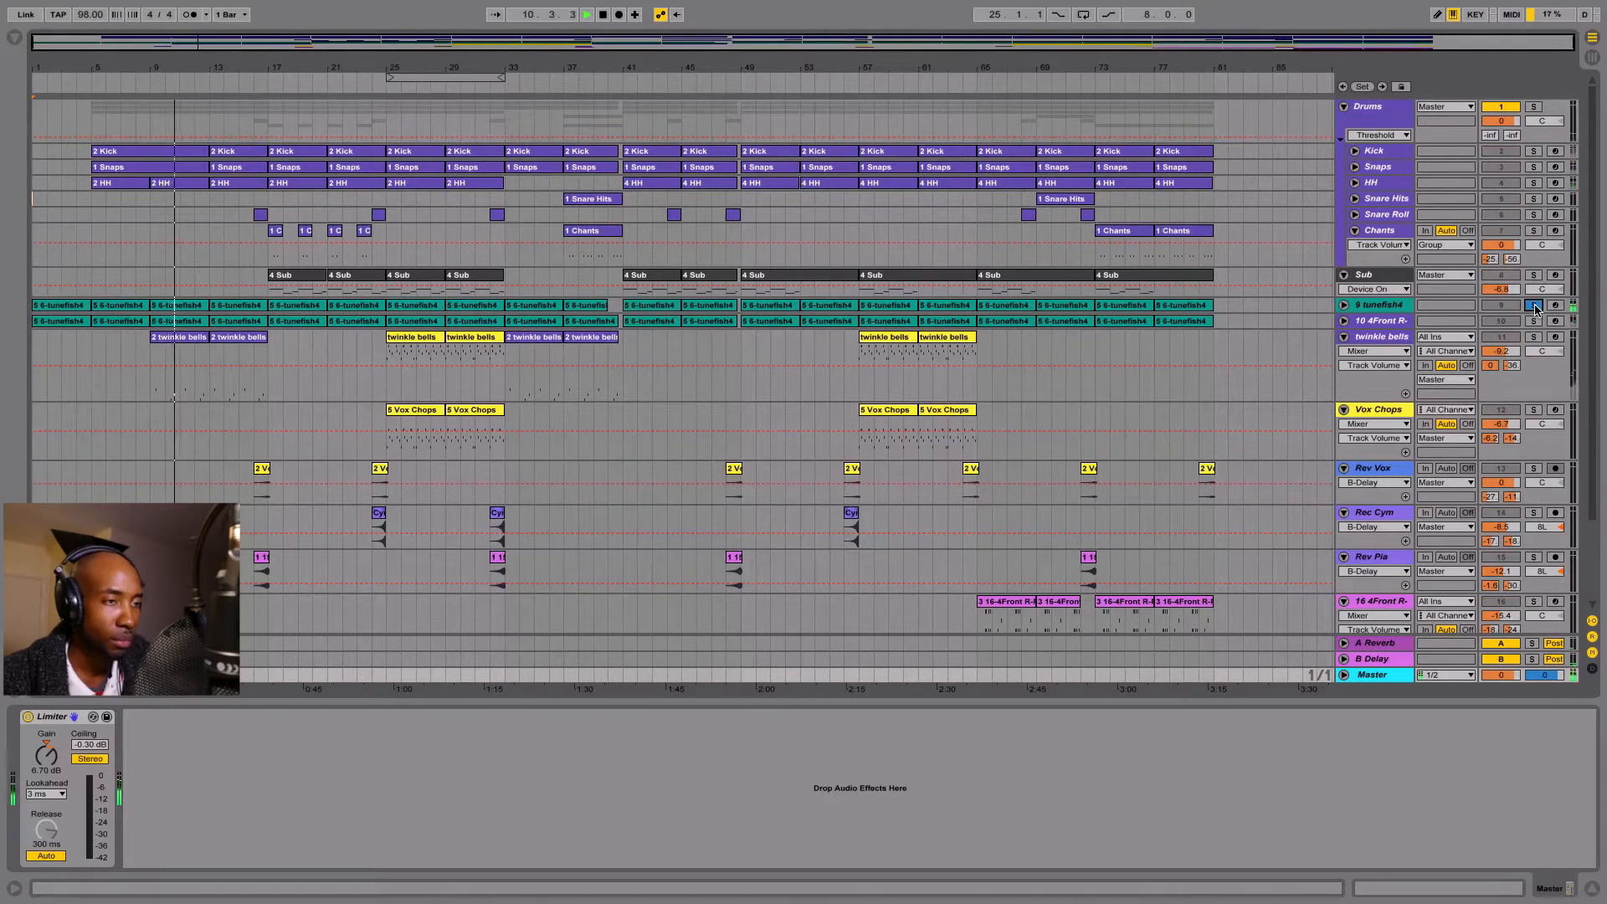
left_click(1535, 307)
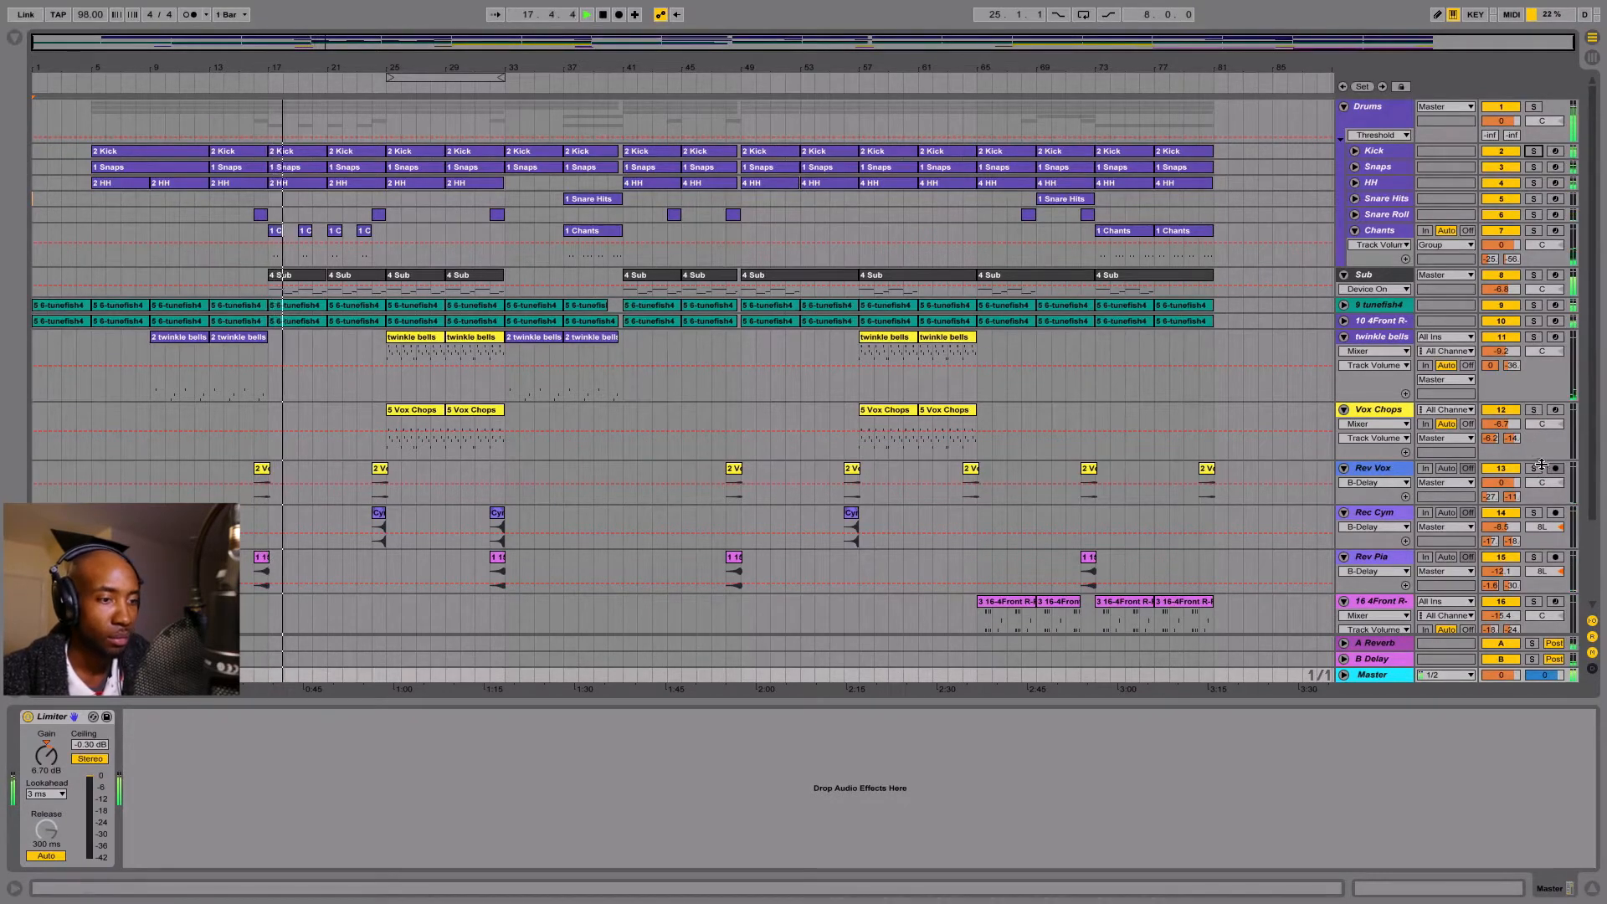
left_click(1534, 322)
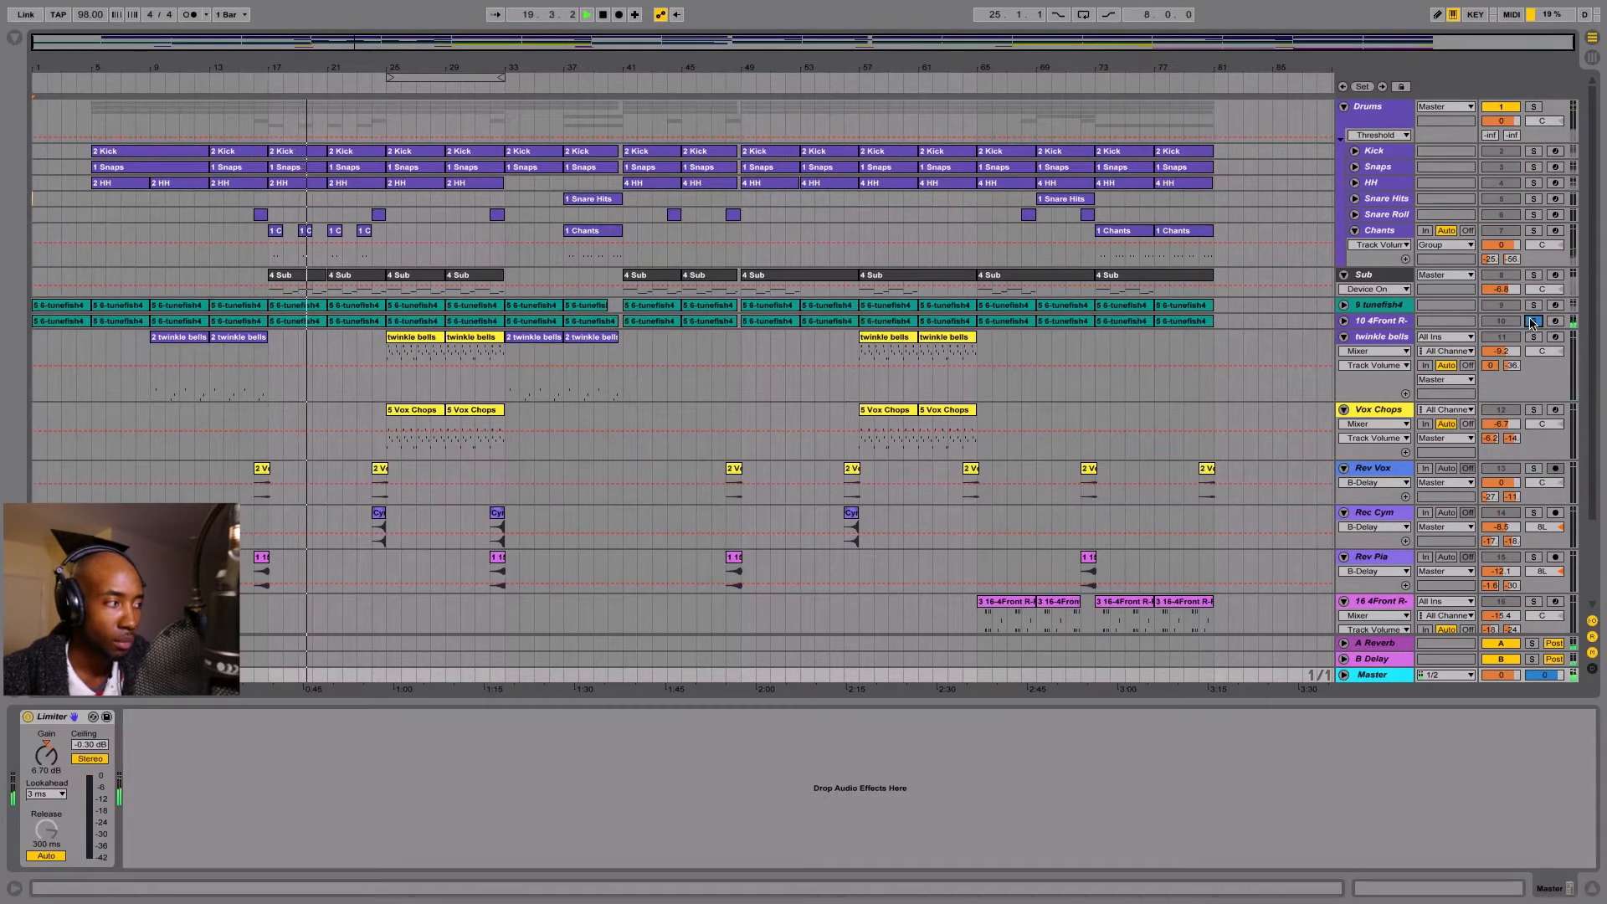
left_click(1533, 321)
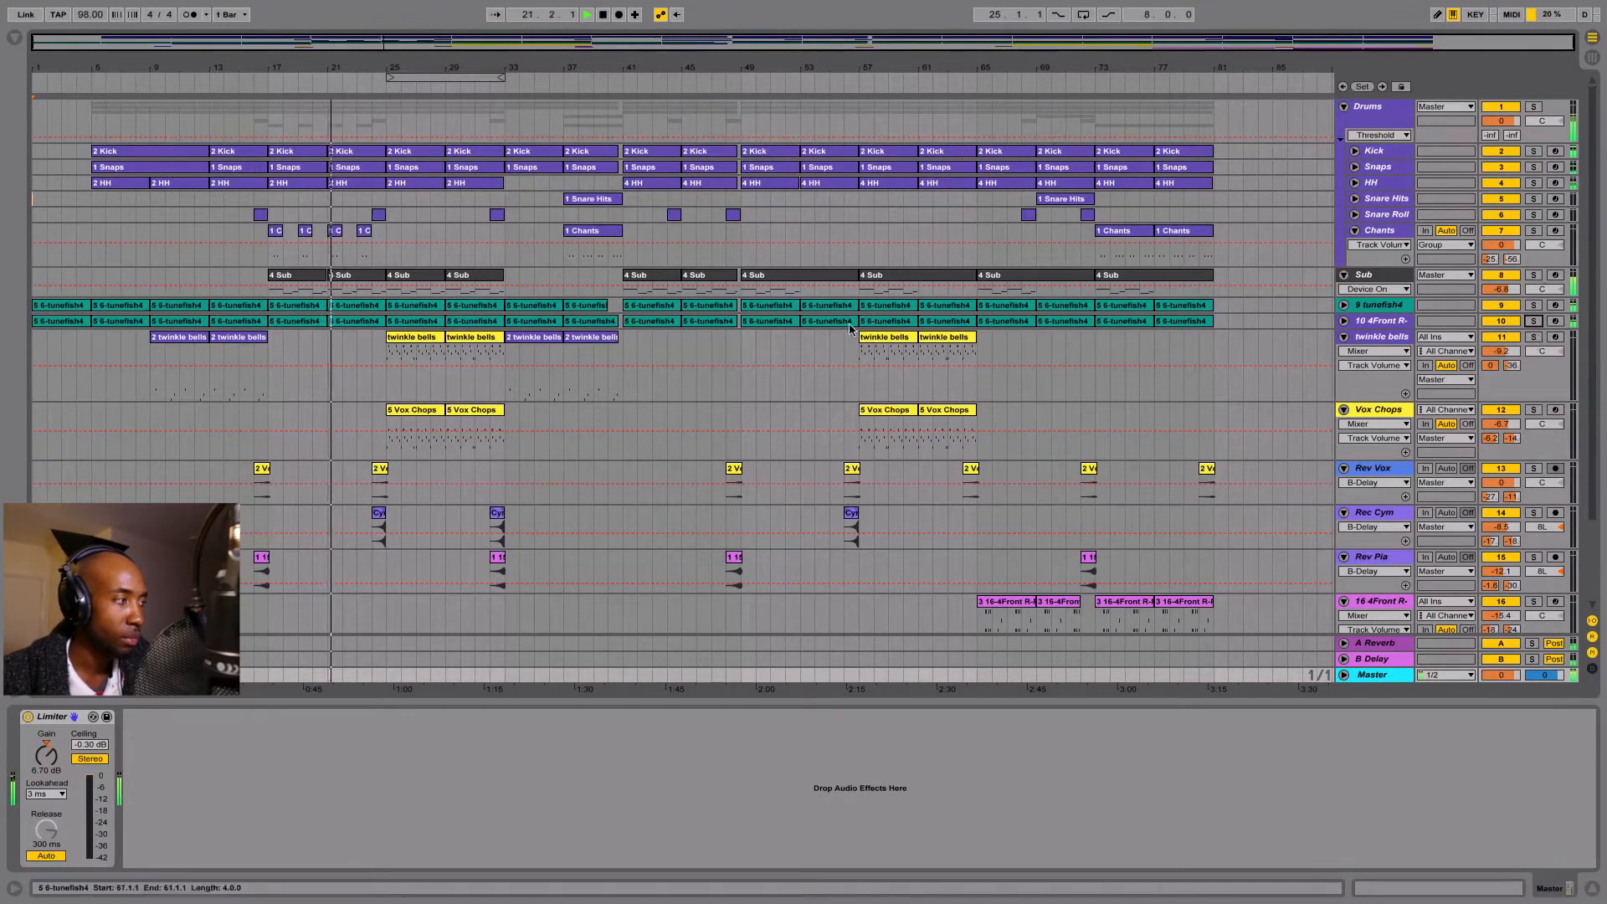
View the notes of the track 10 piano clip at bar 21, the Sub clip and the twinkle bells clip at bar 25.
double_click(354, 323)
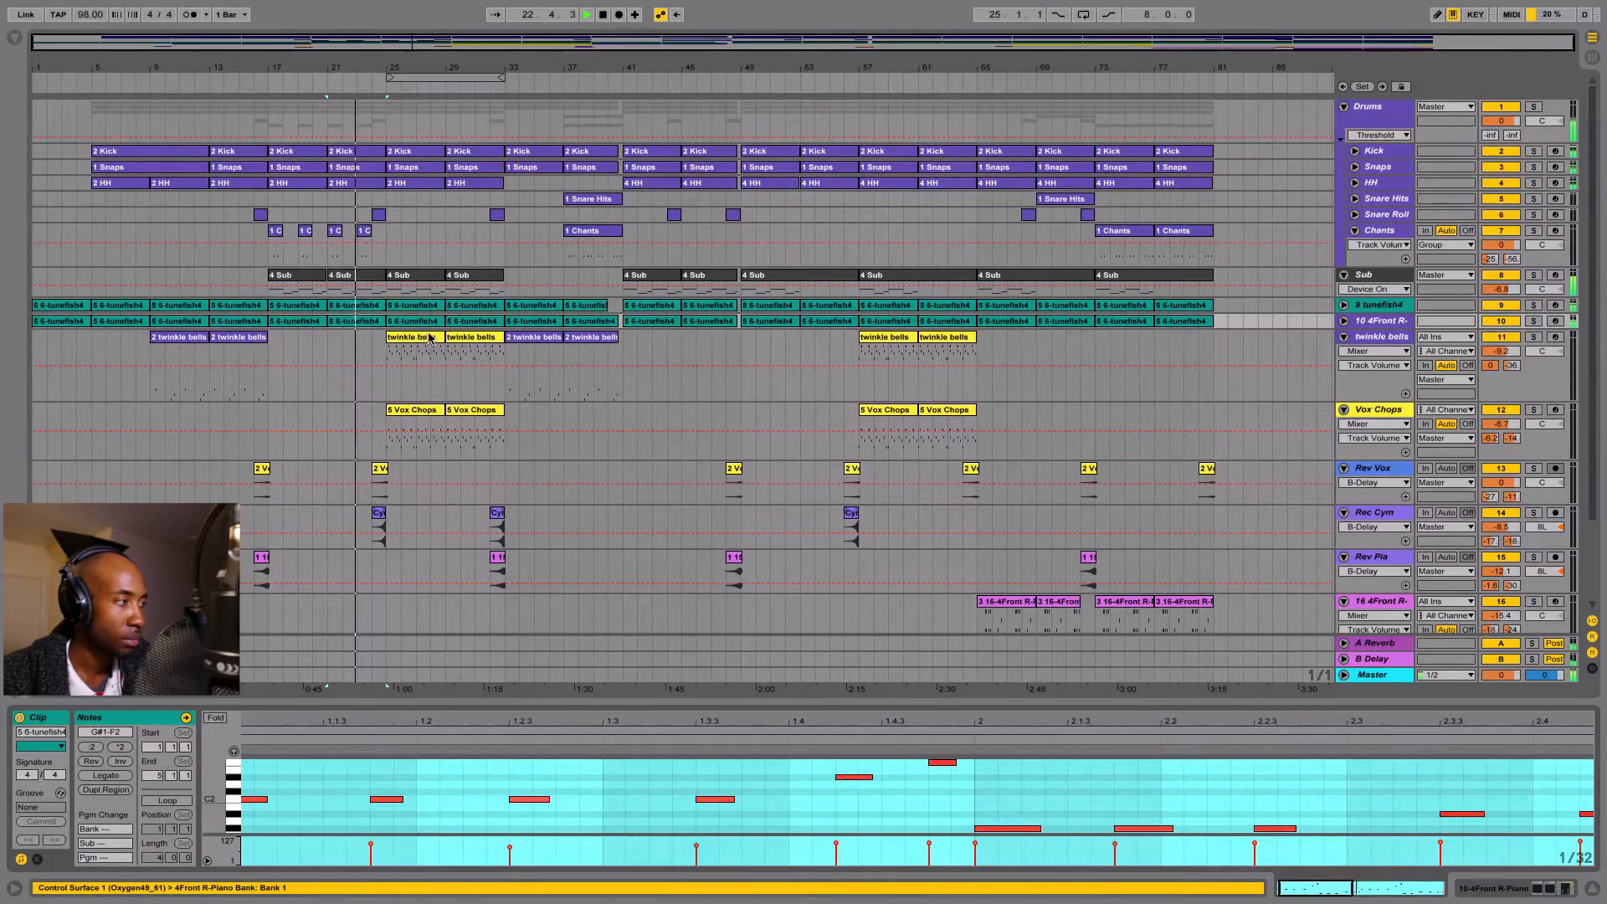
left_click(397, 277)
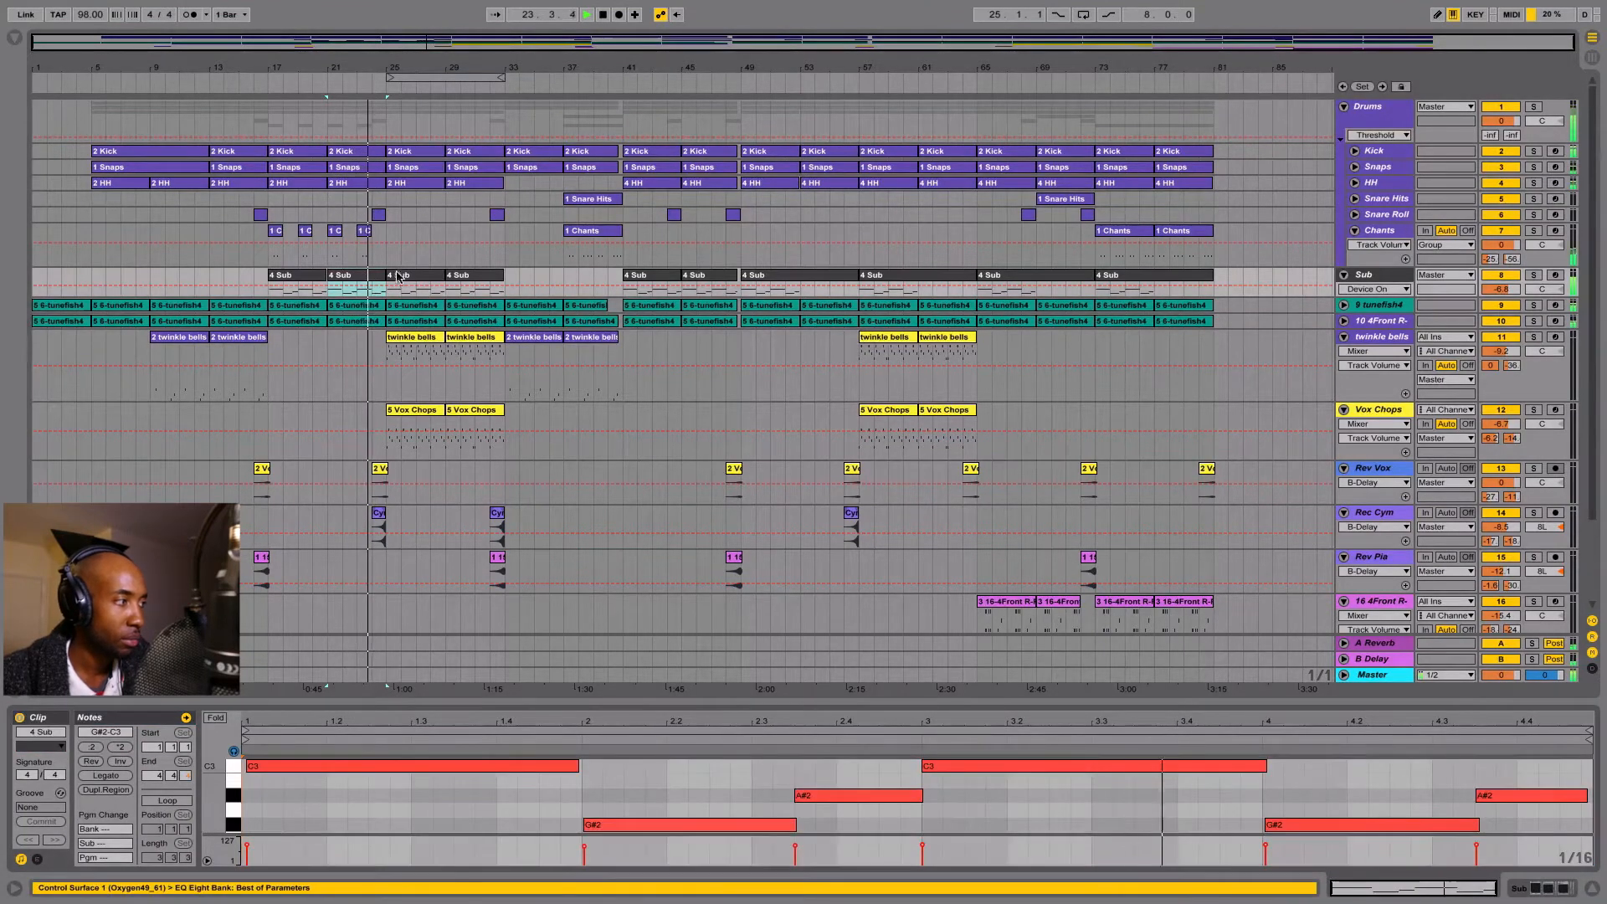
left_click(416, 338)
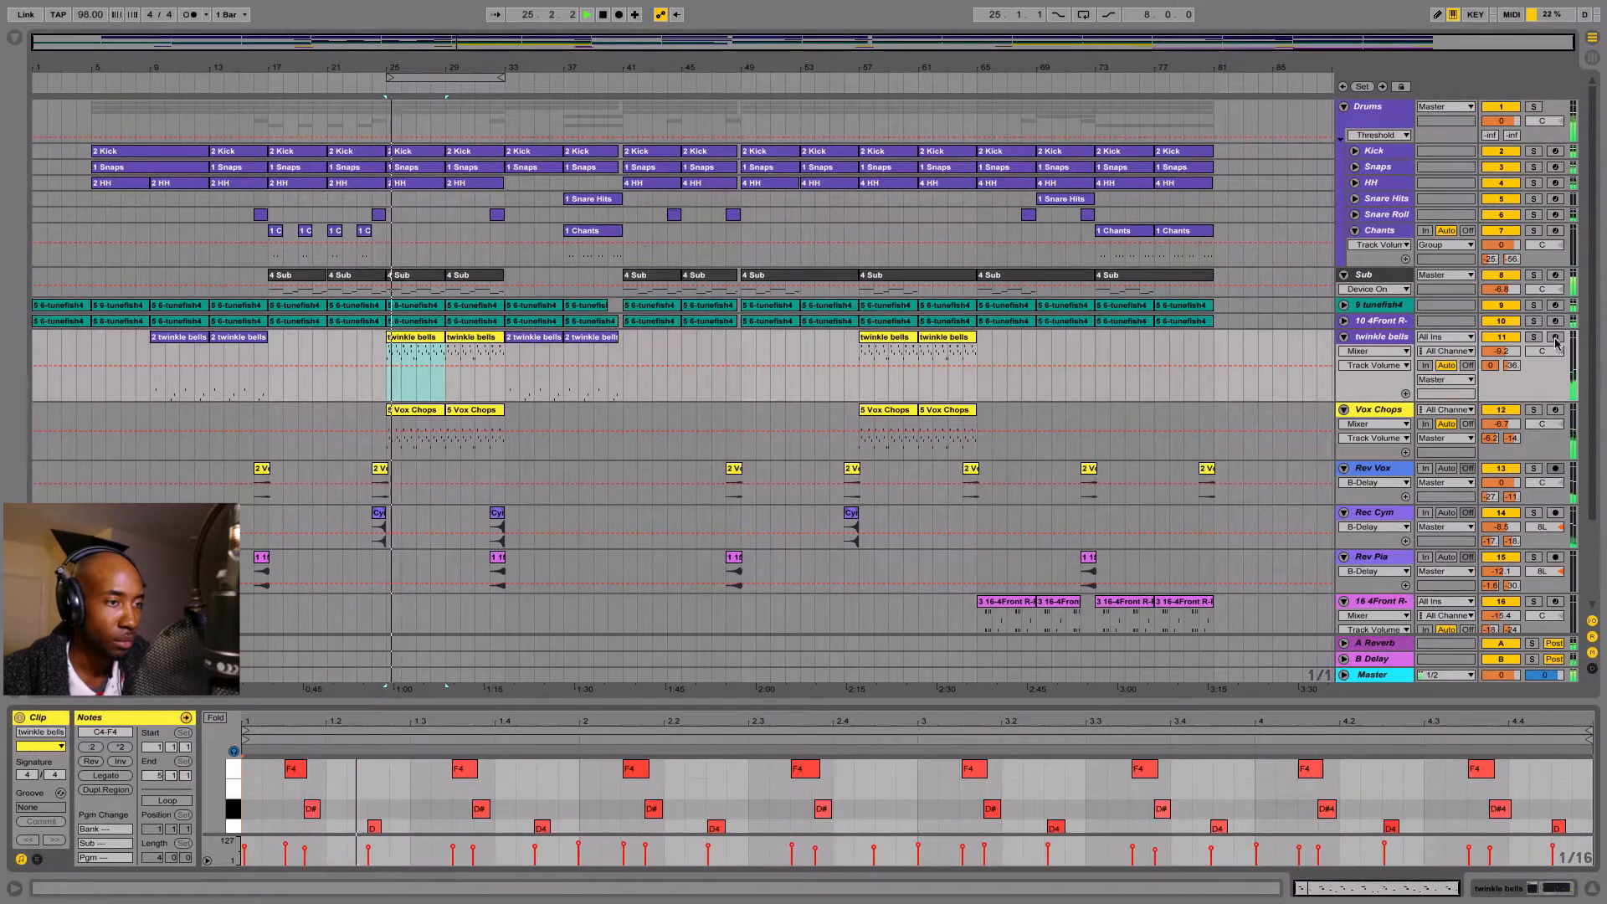
Audition the Vox Chops track and the 10 4Front R-Piano track in solo one after the other, unsoloing each.
left_click(1534, 411)
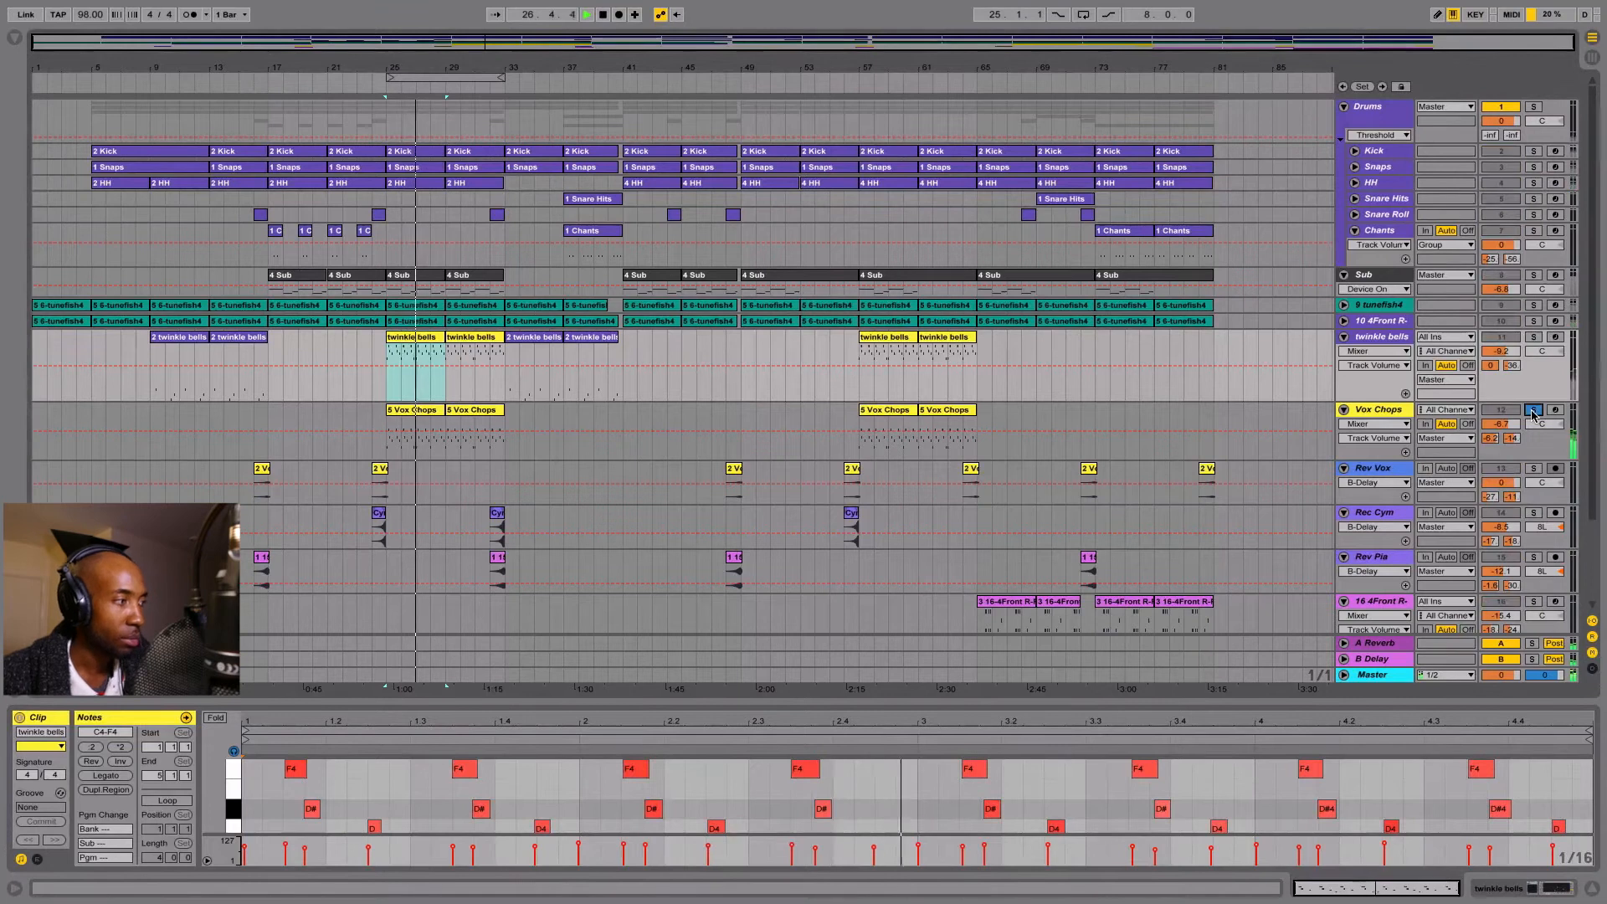
left_click(1534, 410)
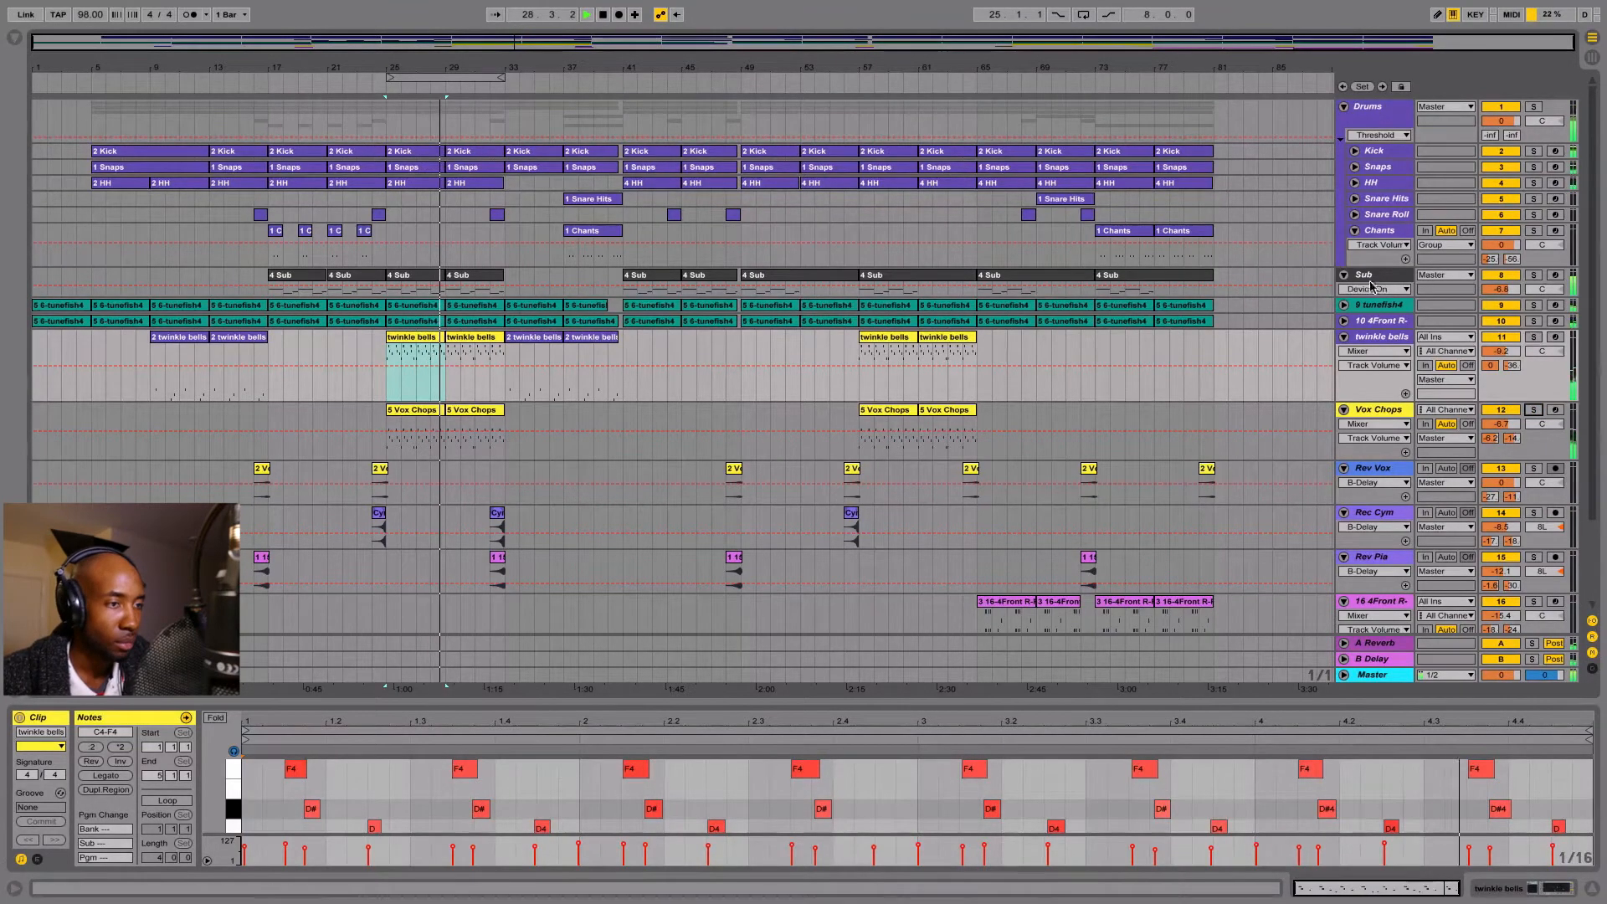
left_click(1534, 322)
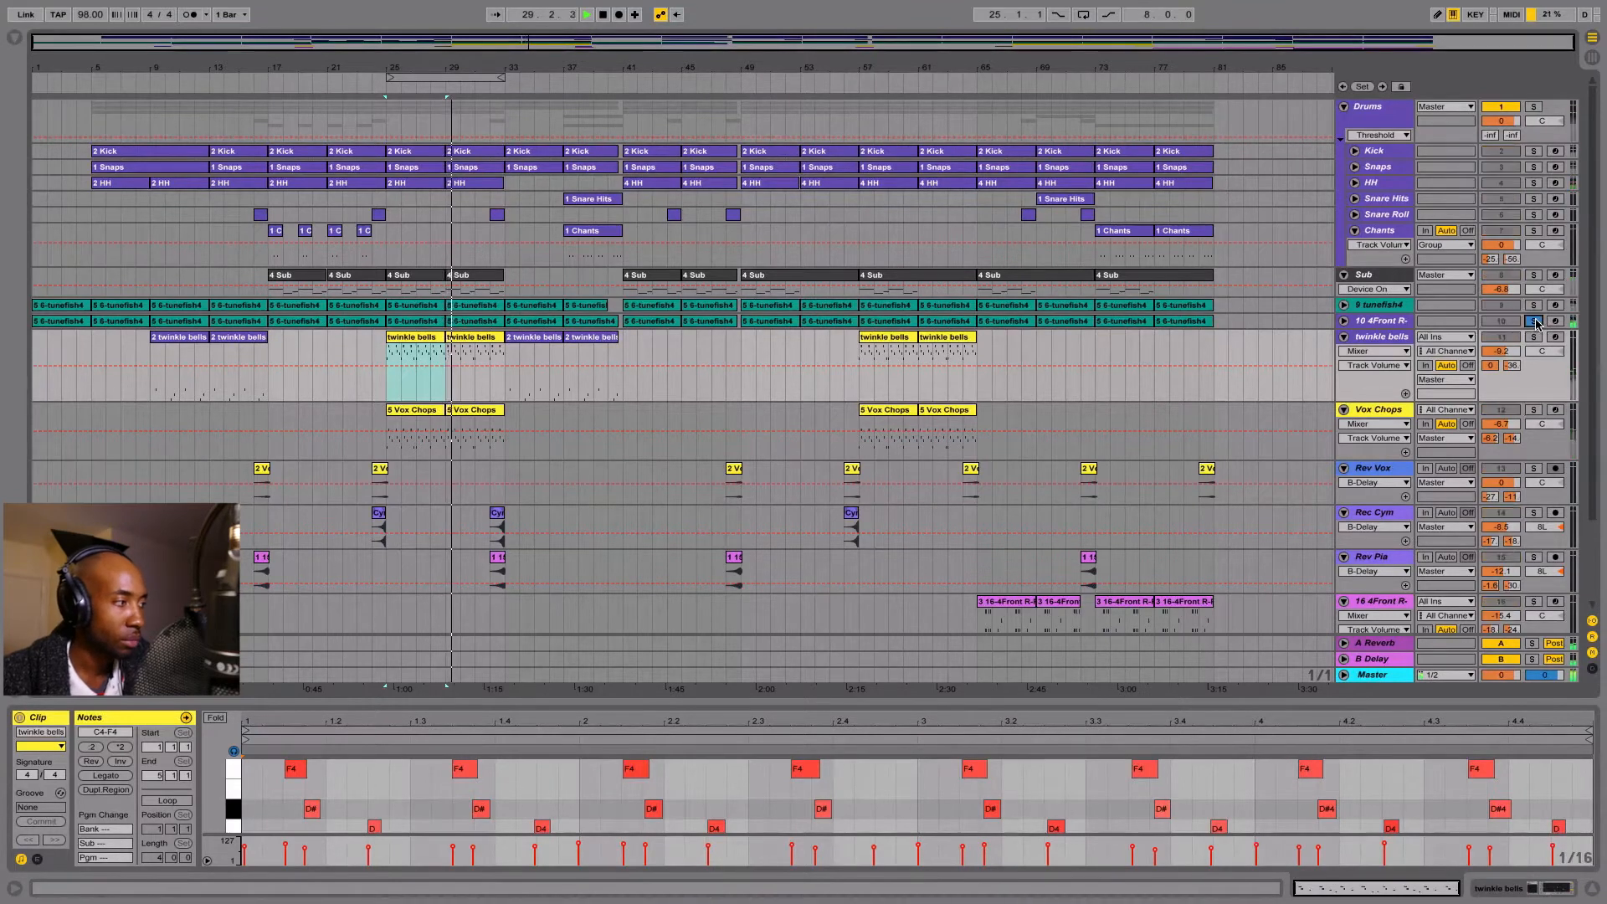
left_click(1535, 321)
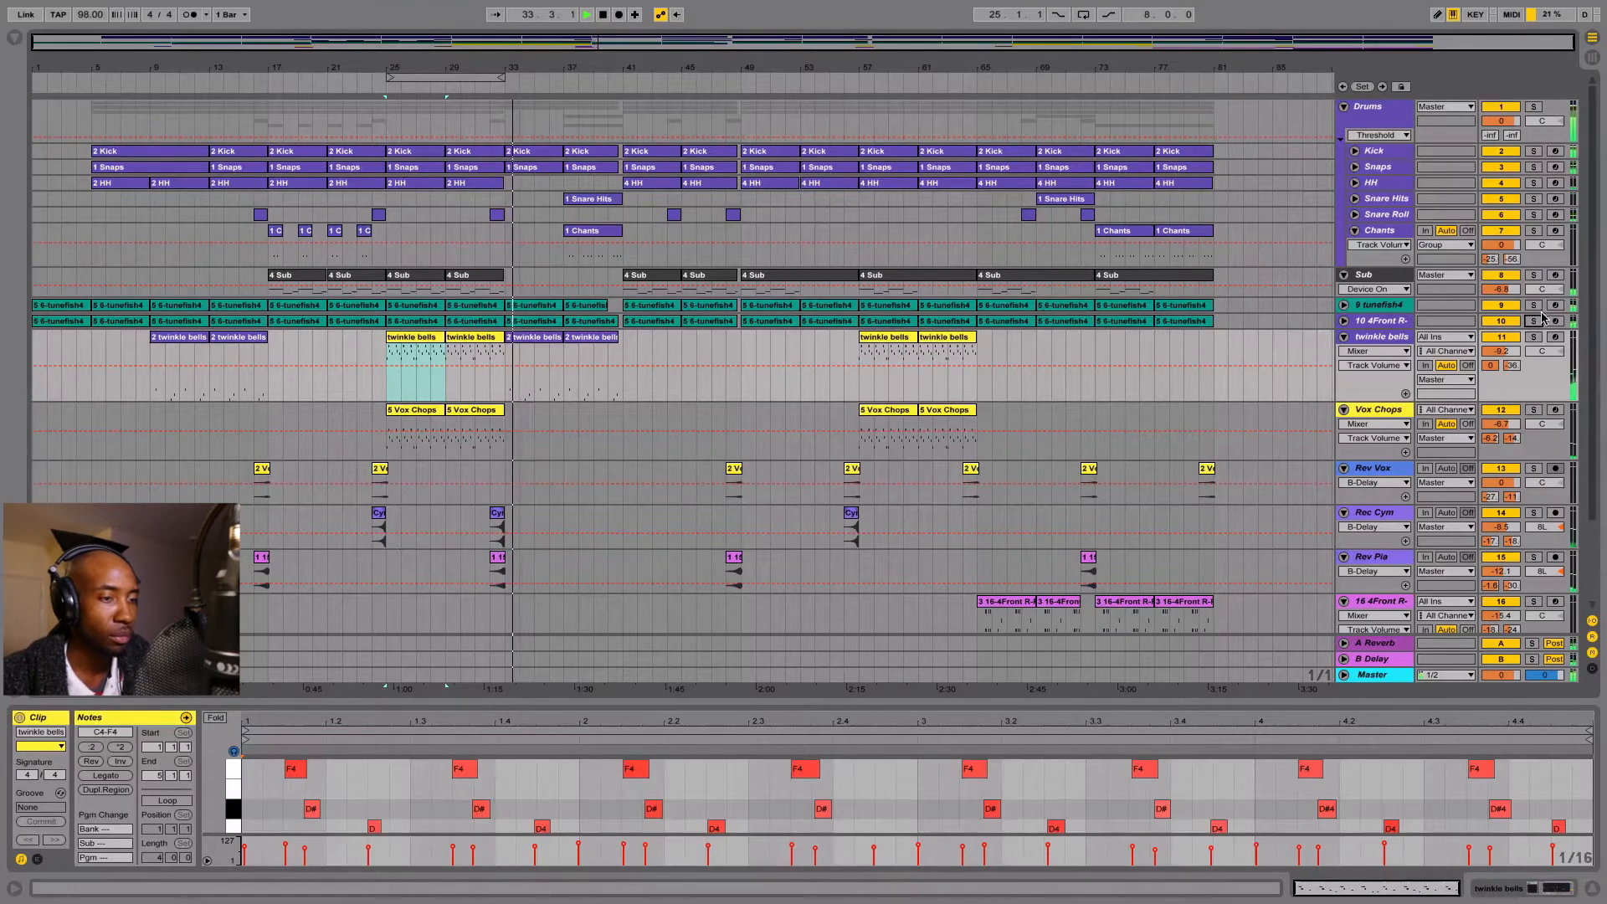
View the notes of the twinkle bells clips at bars 33 and 37 and the Snare Hits clip at bar 37.
left_click(529, 336)
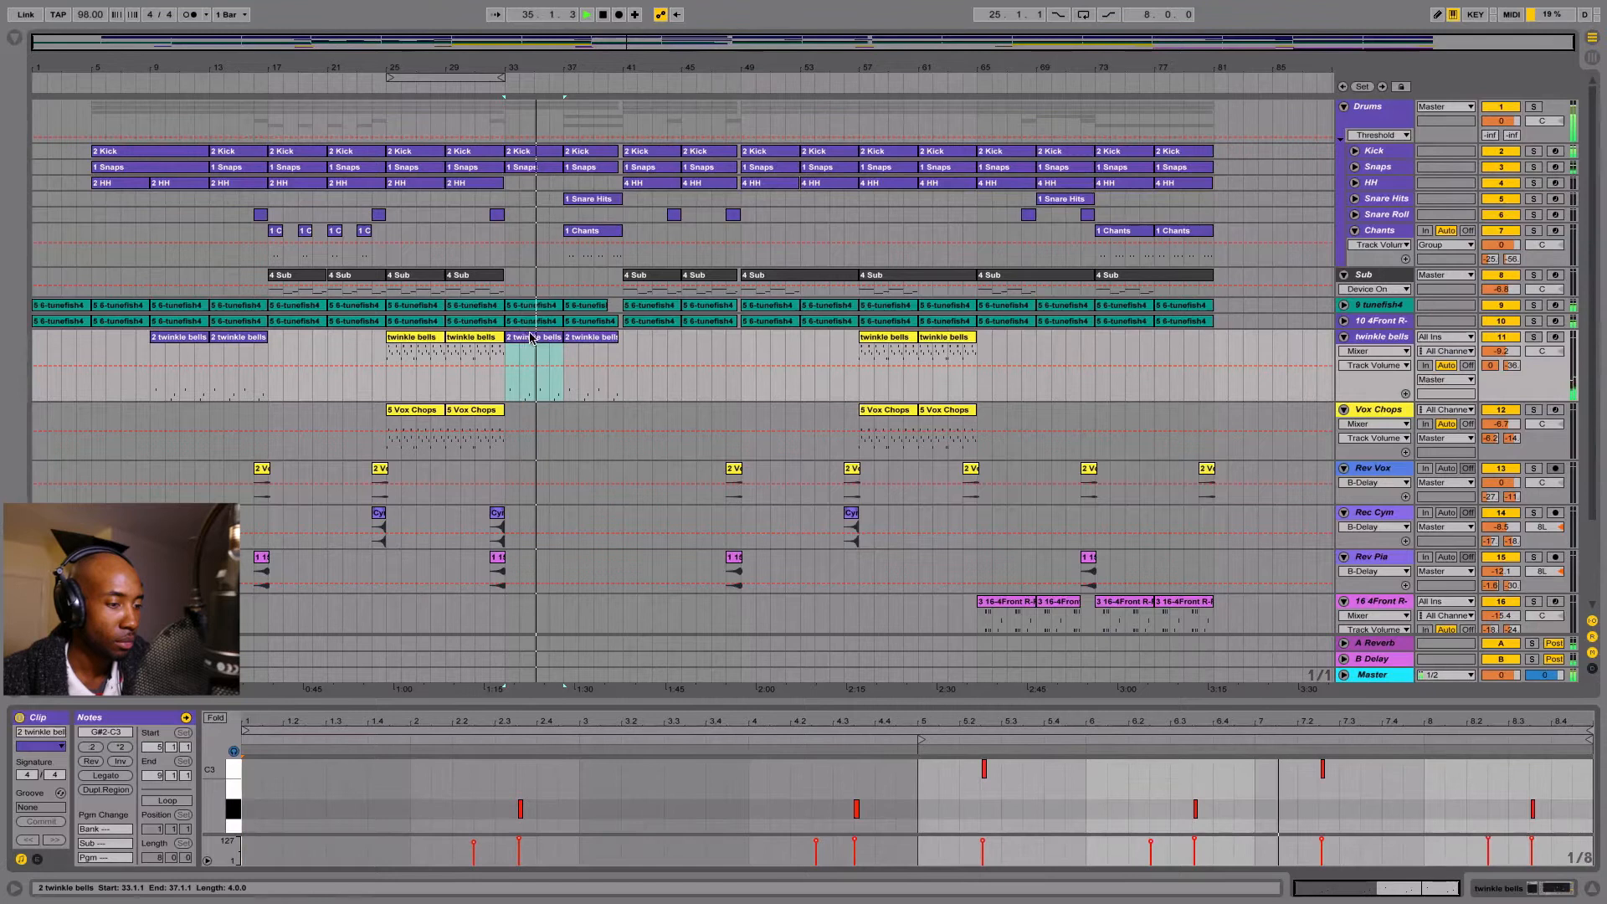
left_click(578, 338)
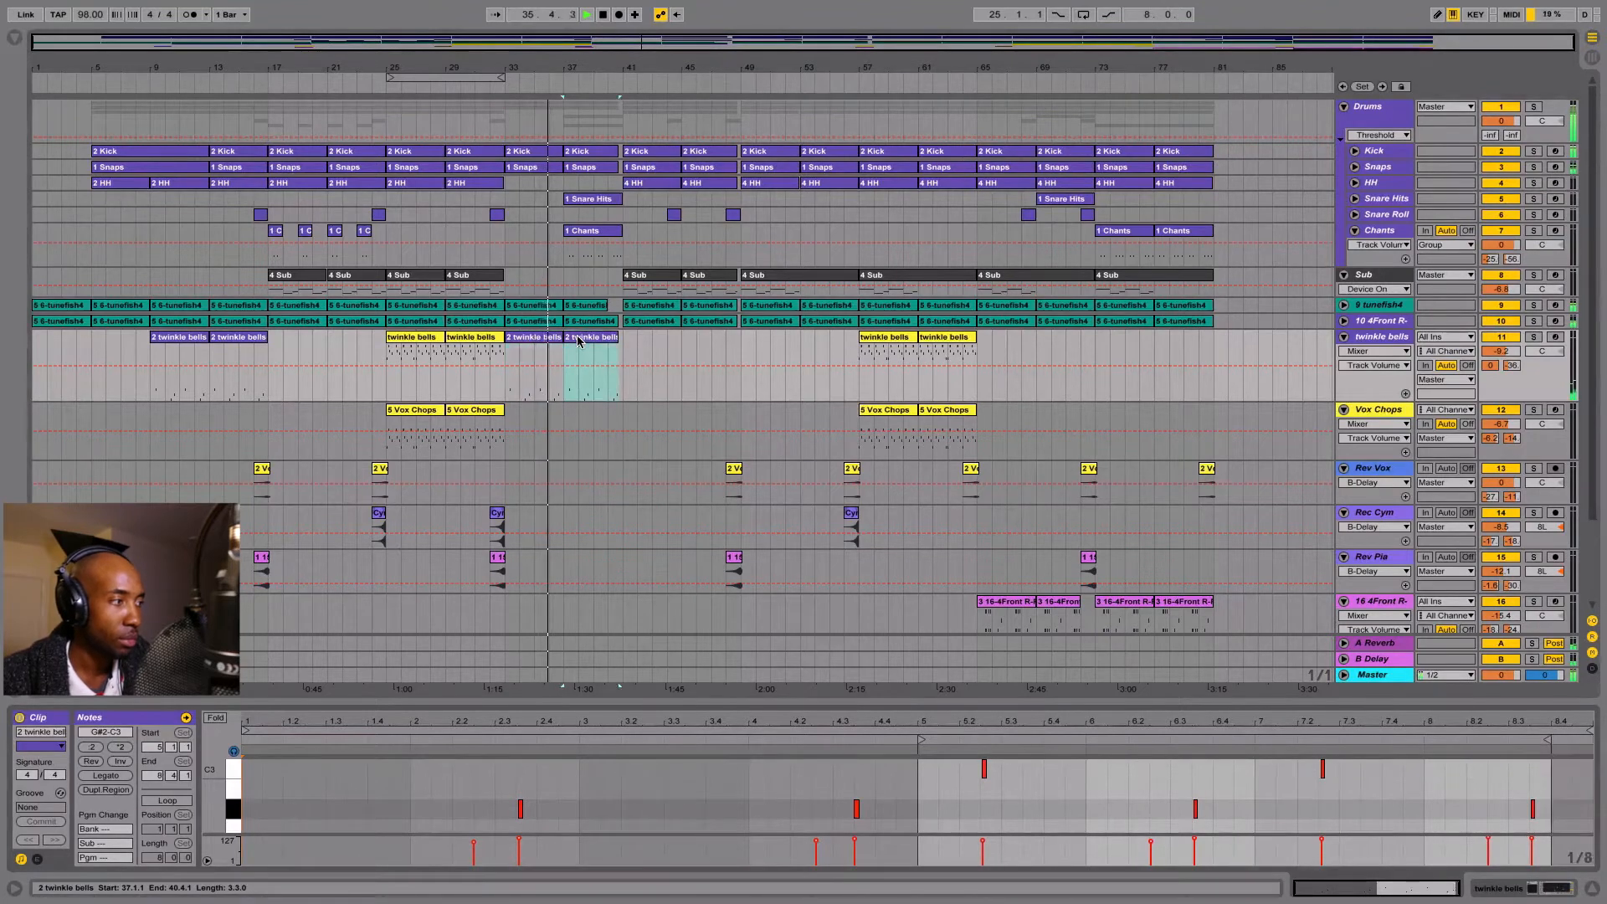
left_click(590, 201)
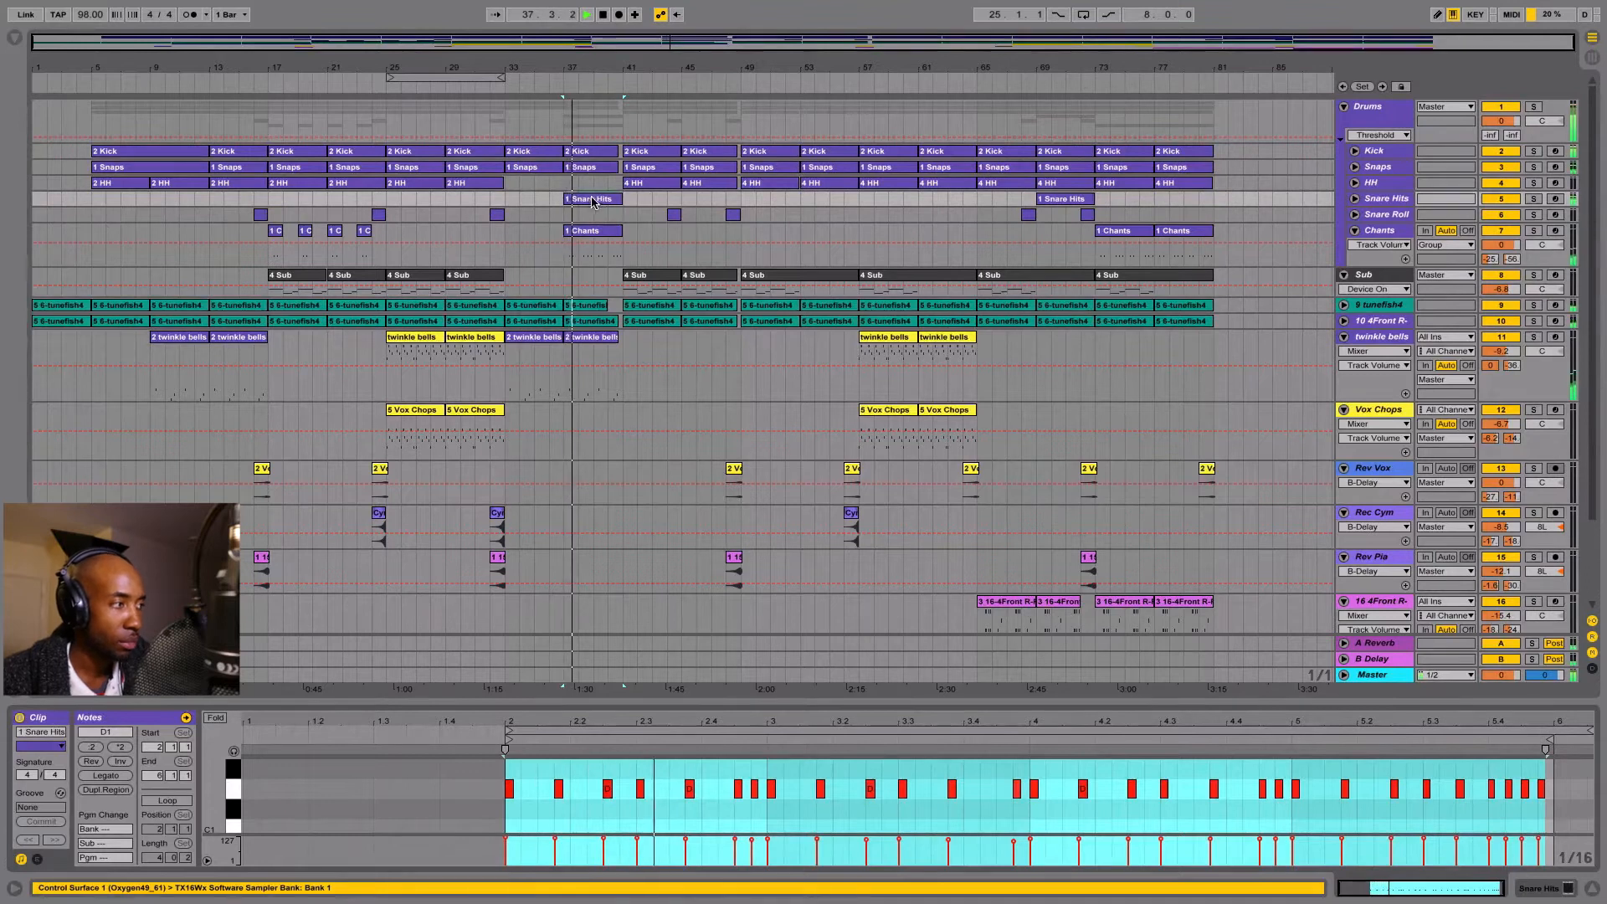
Audition the 9 tunefish4 track in solo, restore the full mix and stop playback.
left_click(1534, 306)
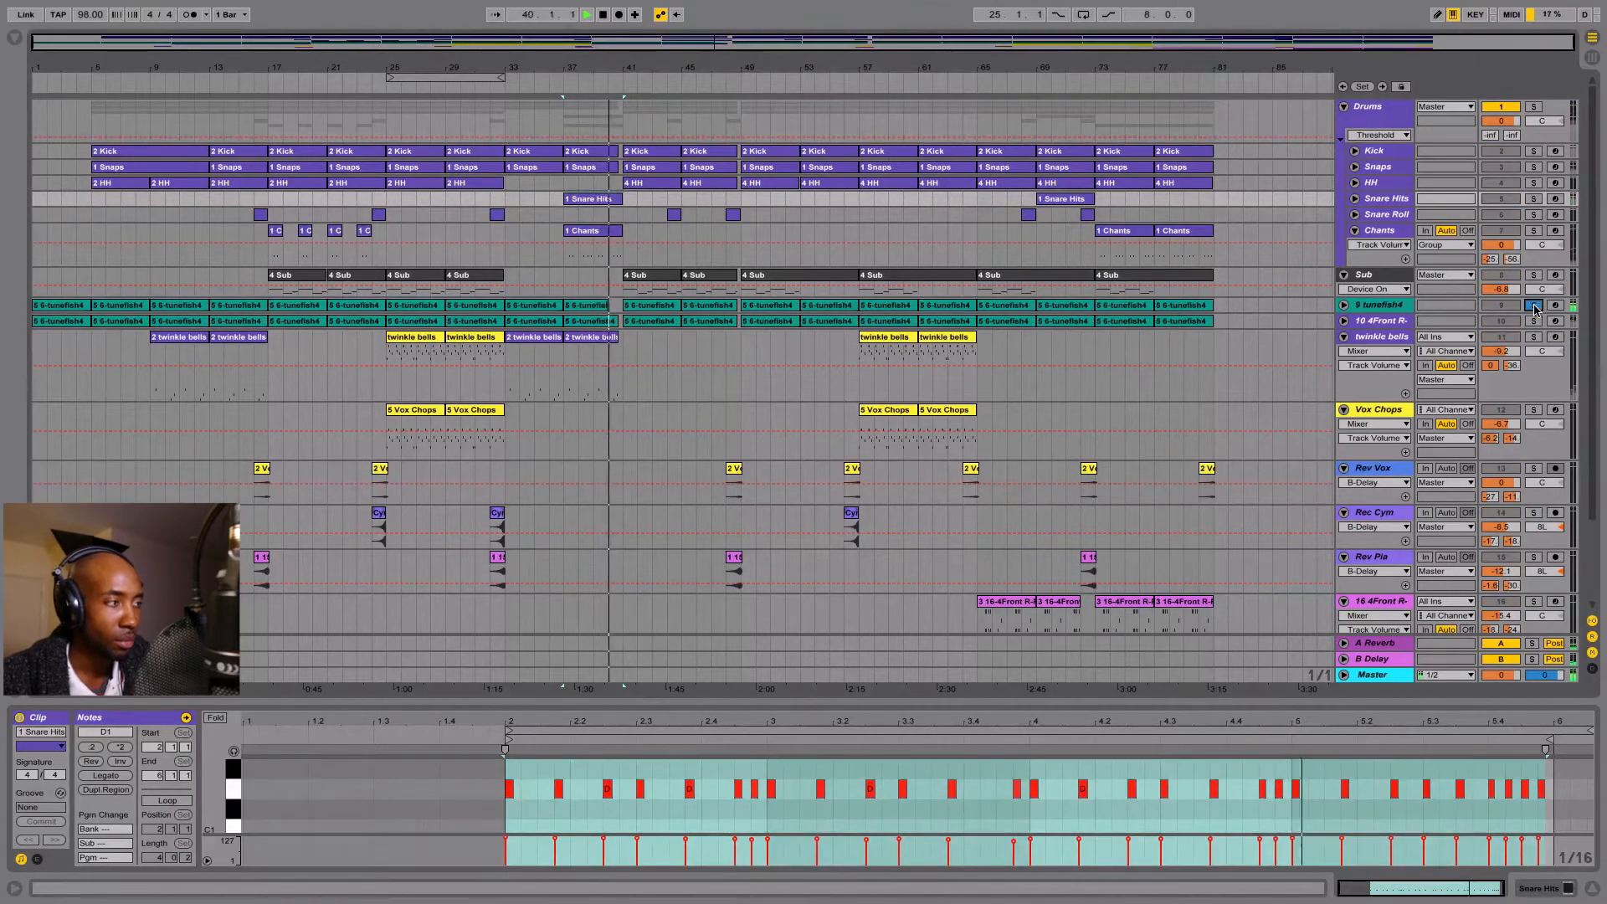
left_click(1534, 306)
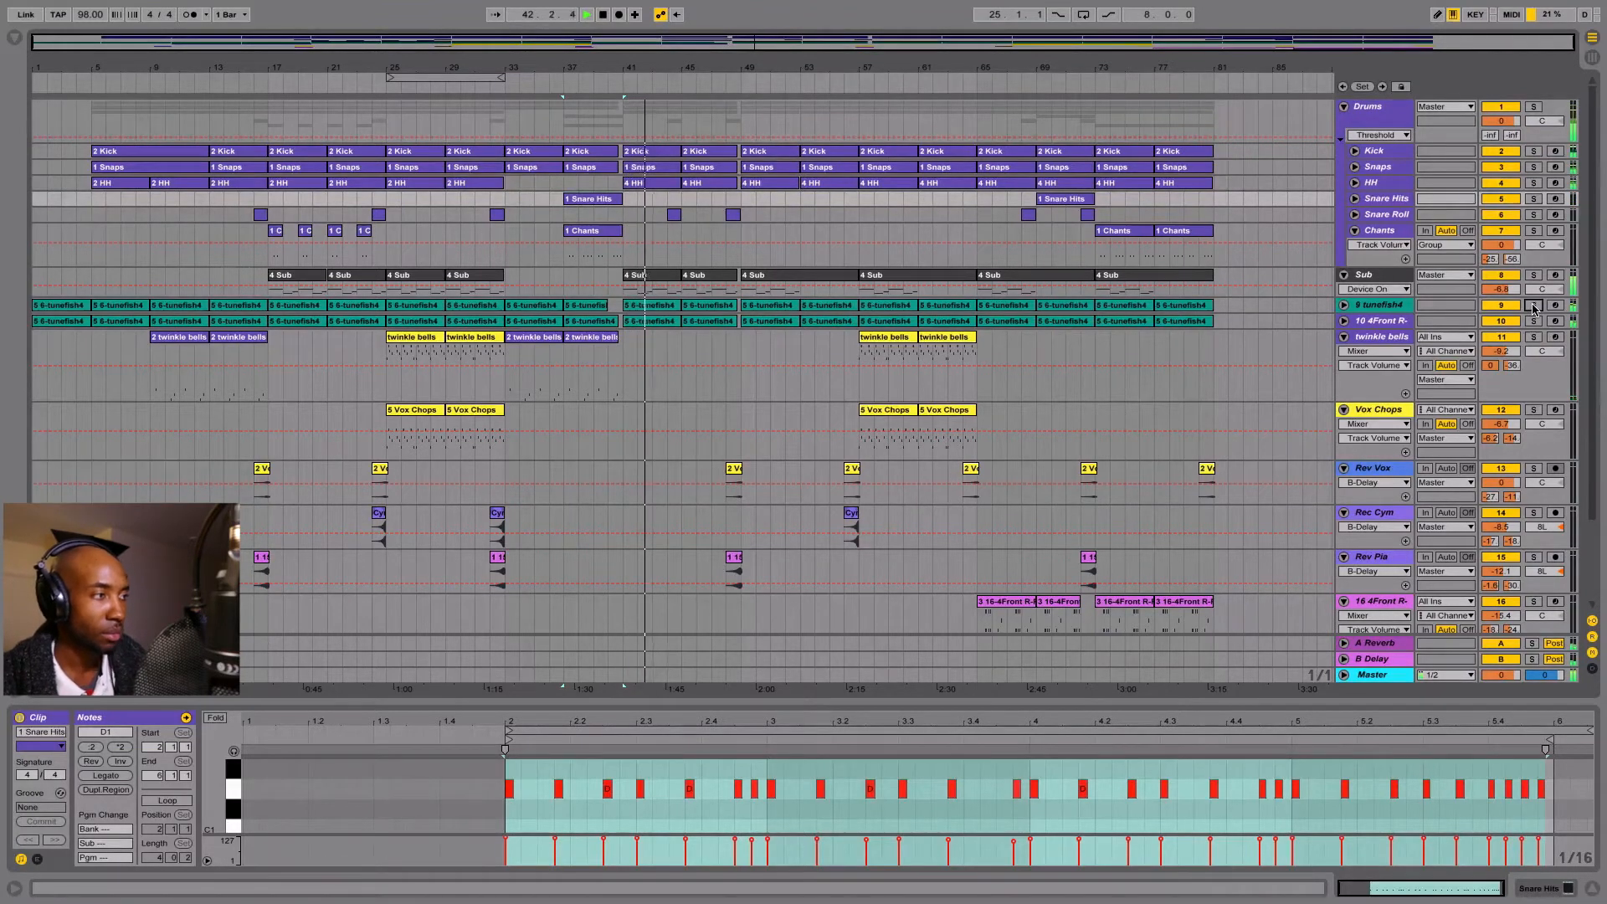
key("space")
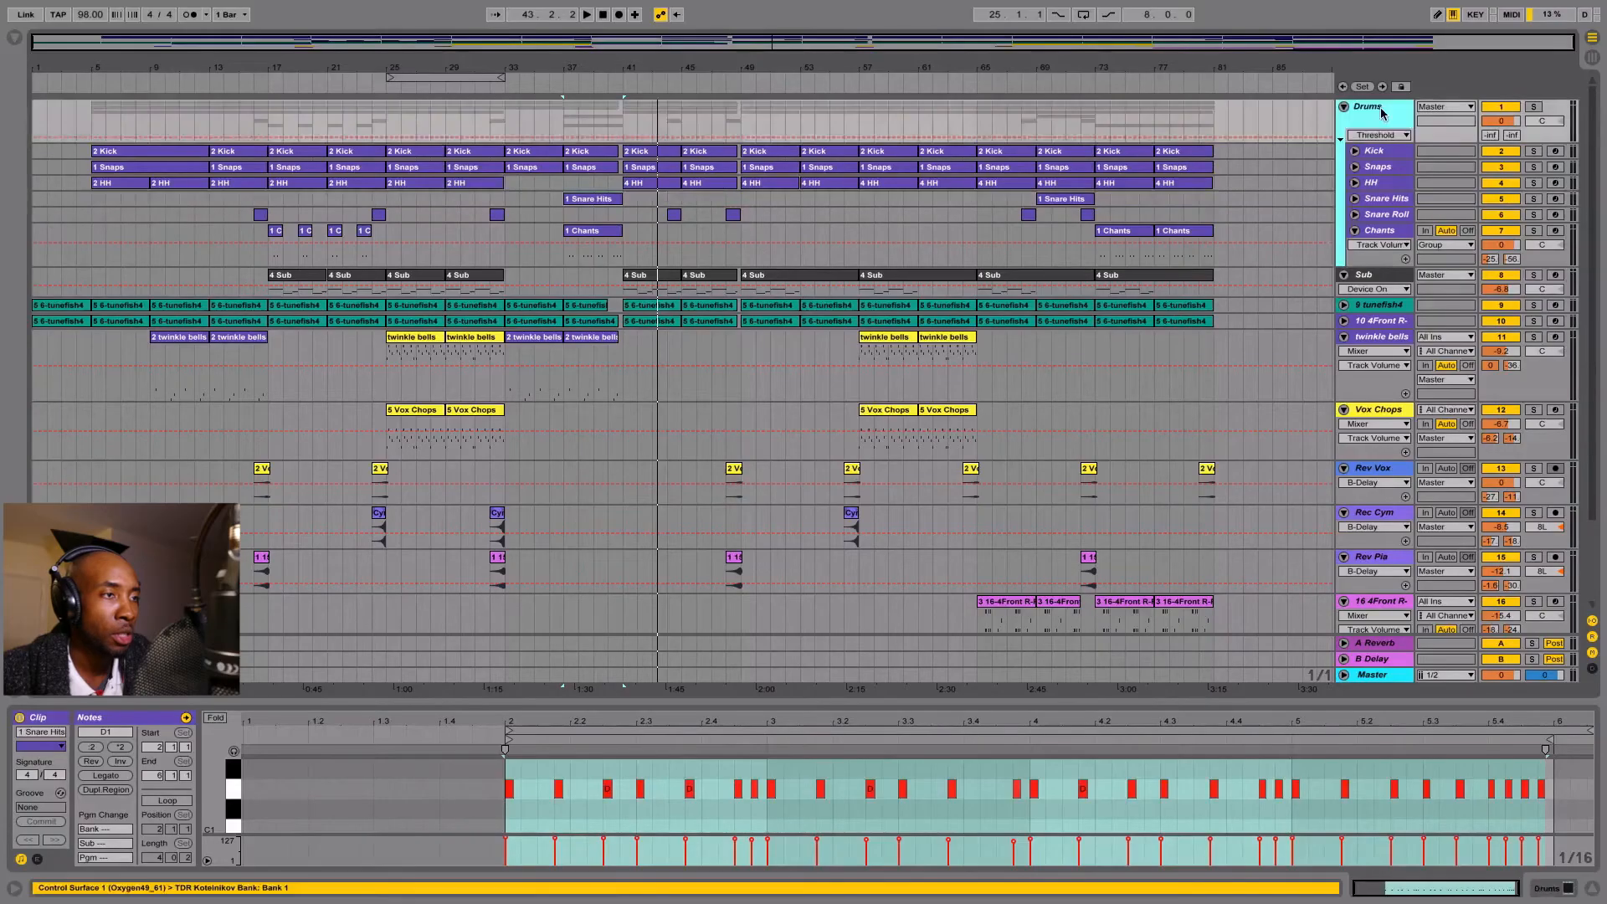
Select the Kick, Snaps, HH and Snare Hits tracks of the Drums group in turn to review the drum parts.
left_click(1377, 155)
left_click(1377, 168)
left_click(1376, 184)
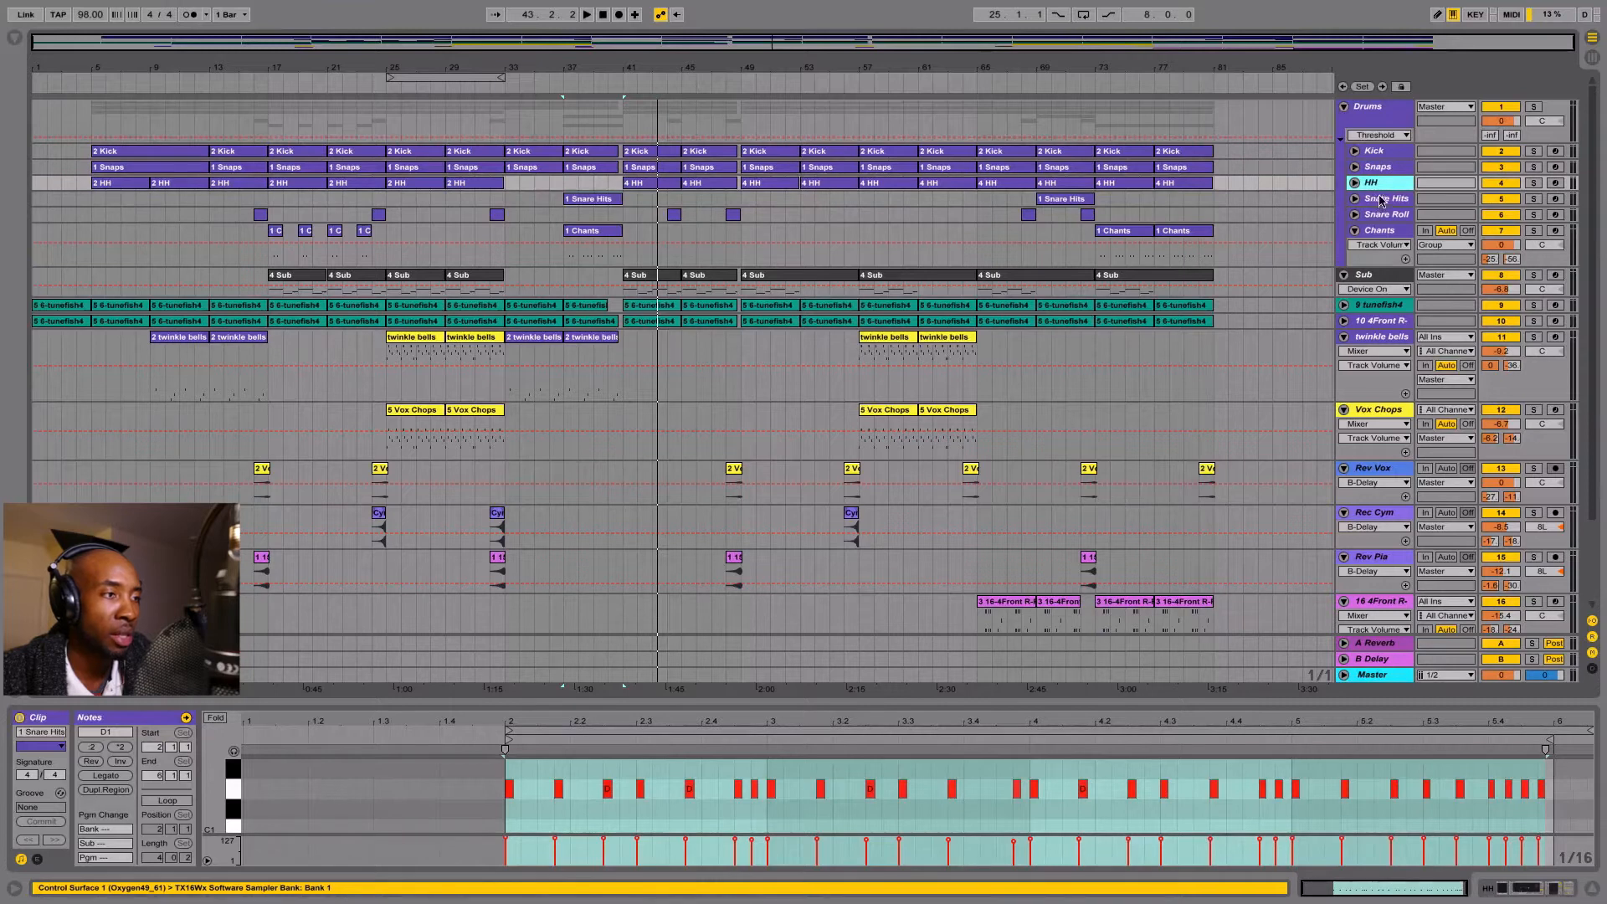
left_click(1382, 201)
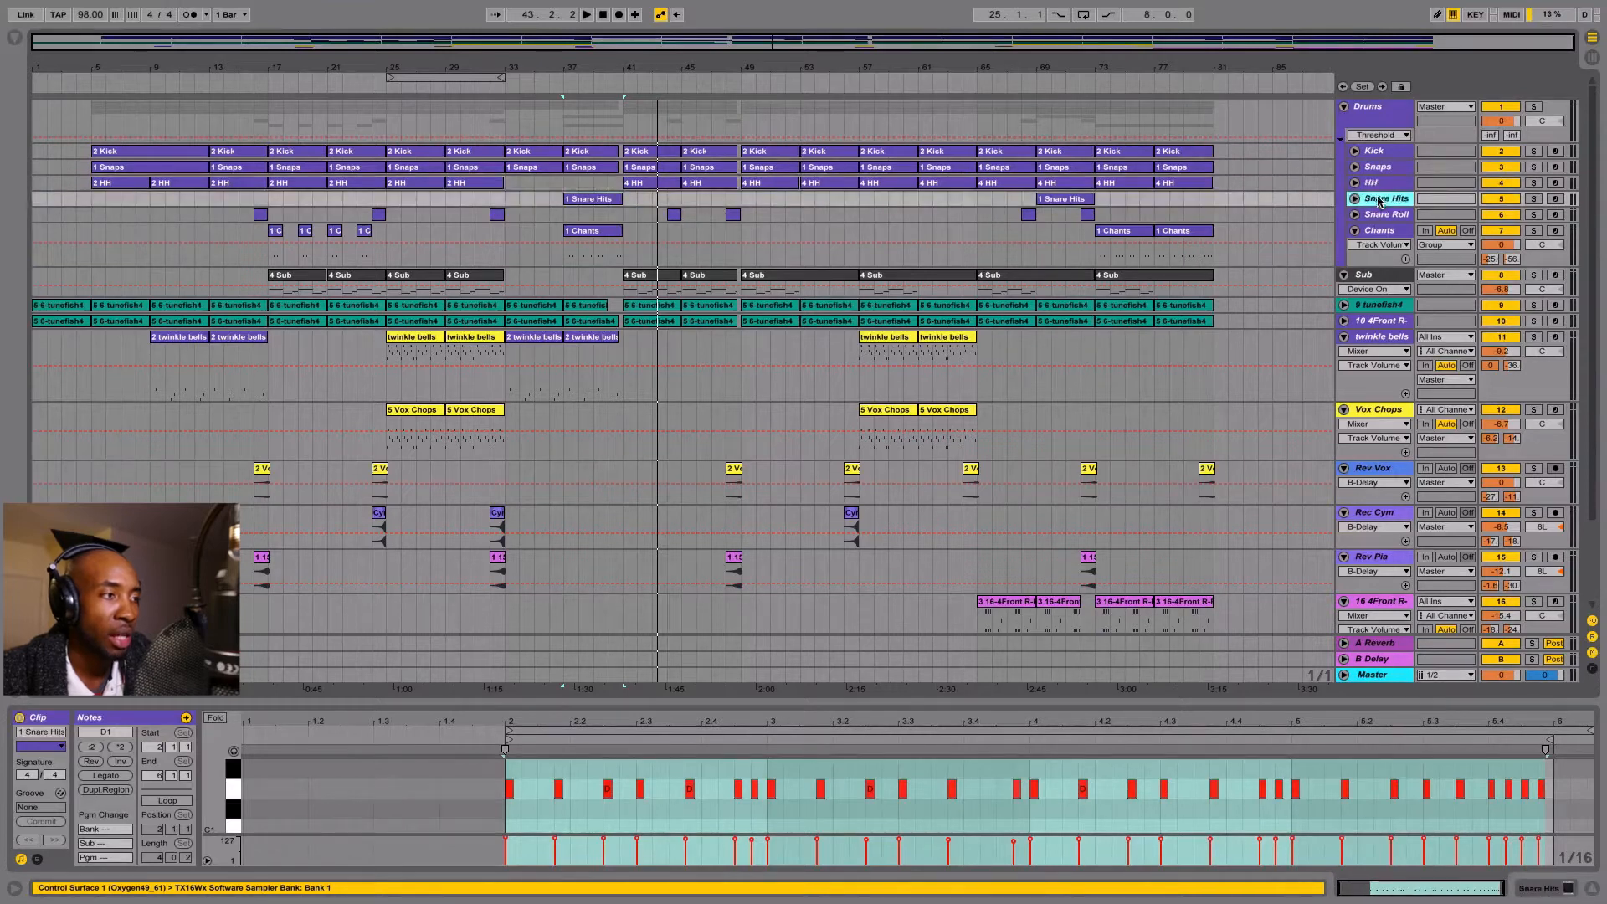
left_click(1386, 153)
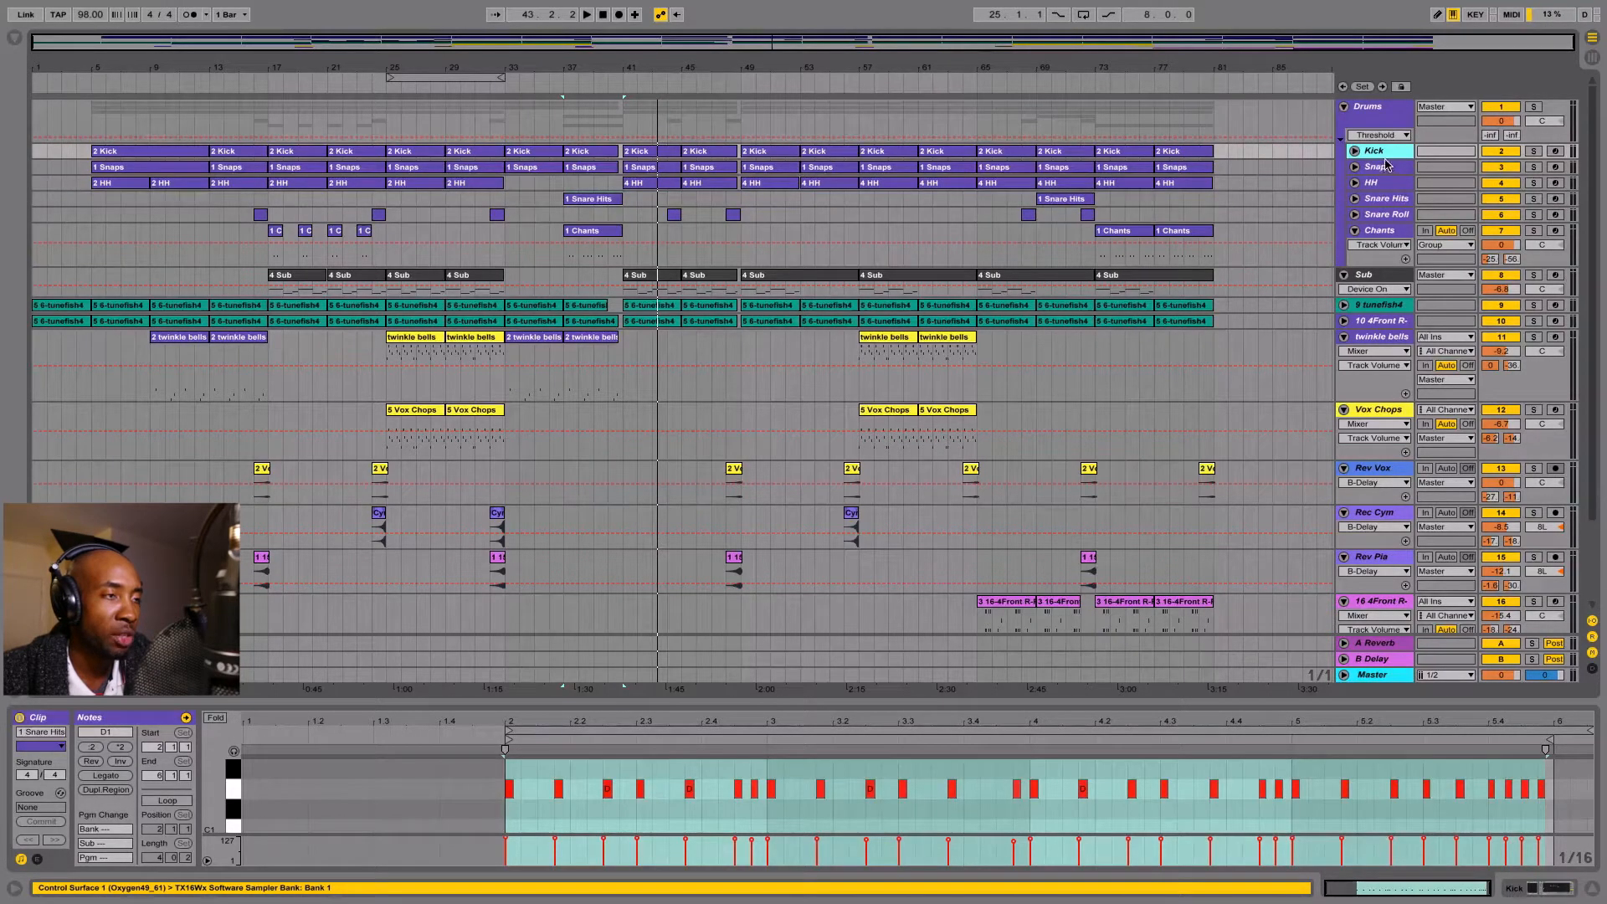
left_click(1385, 167)
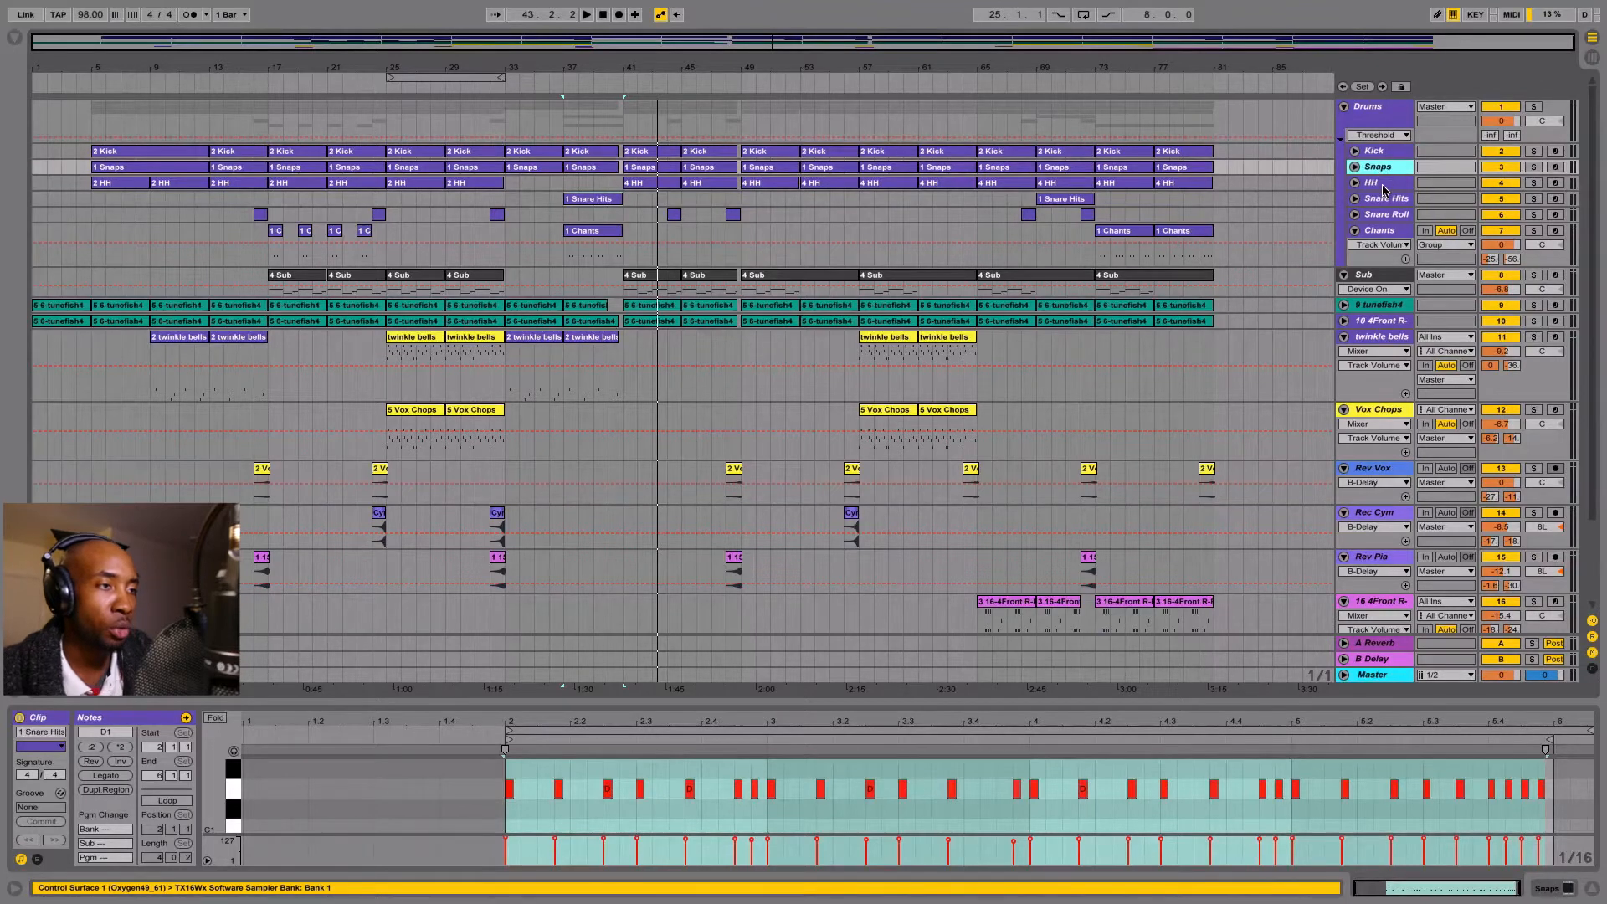
Show the Kick track's devices, open its TX16Wx sampler and audition several MM Kit 1 samples on the keyboard.
left_click(1387, 154)
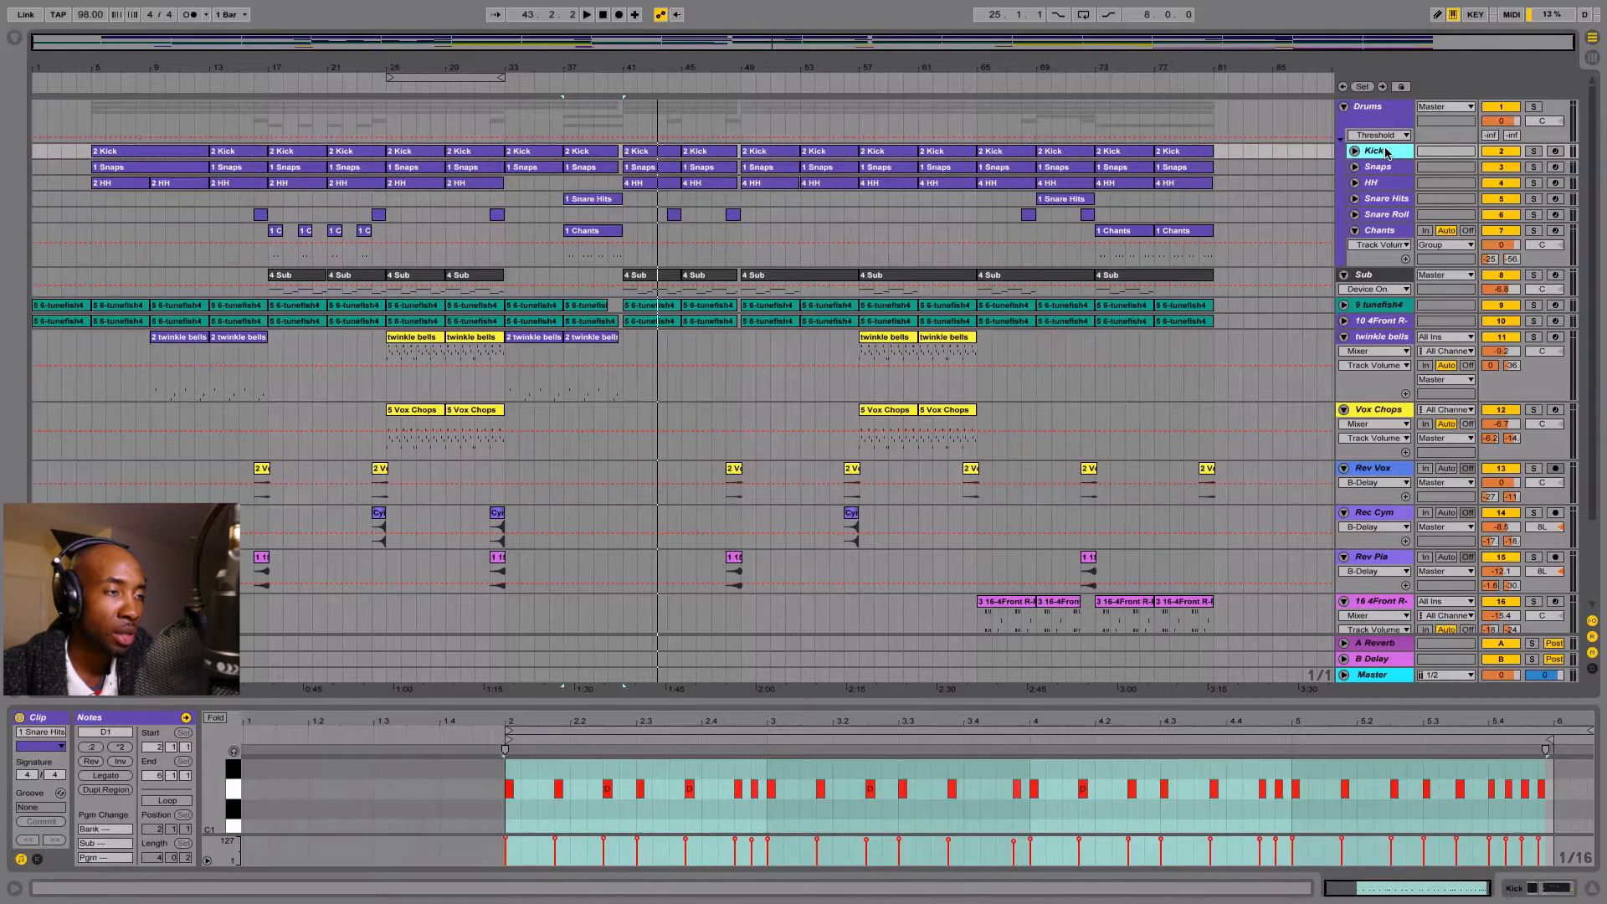
double_click(1387, 153)
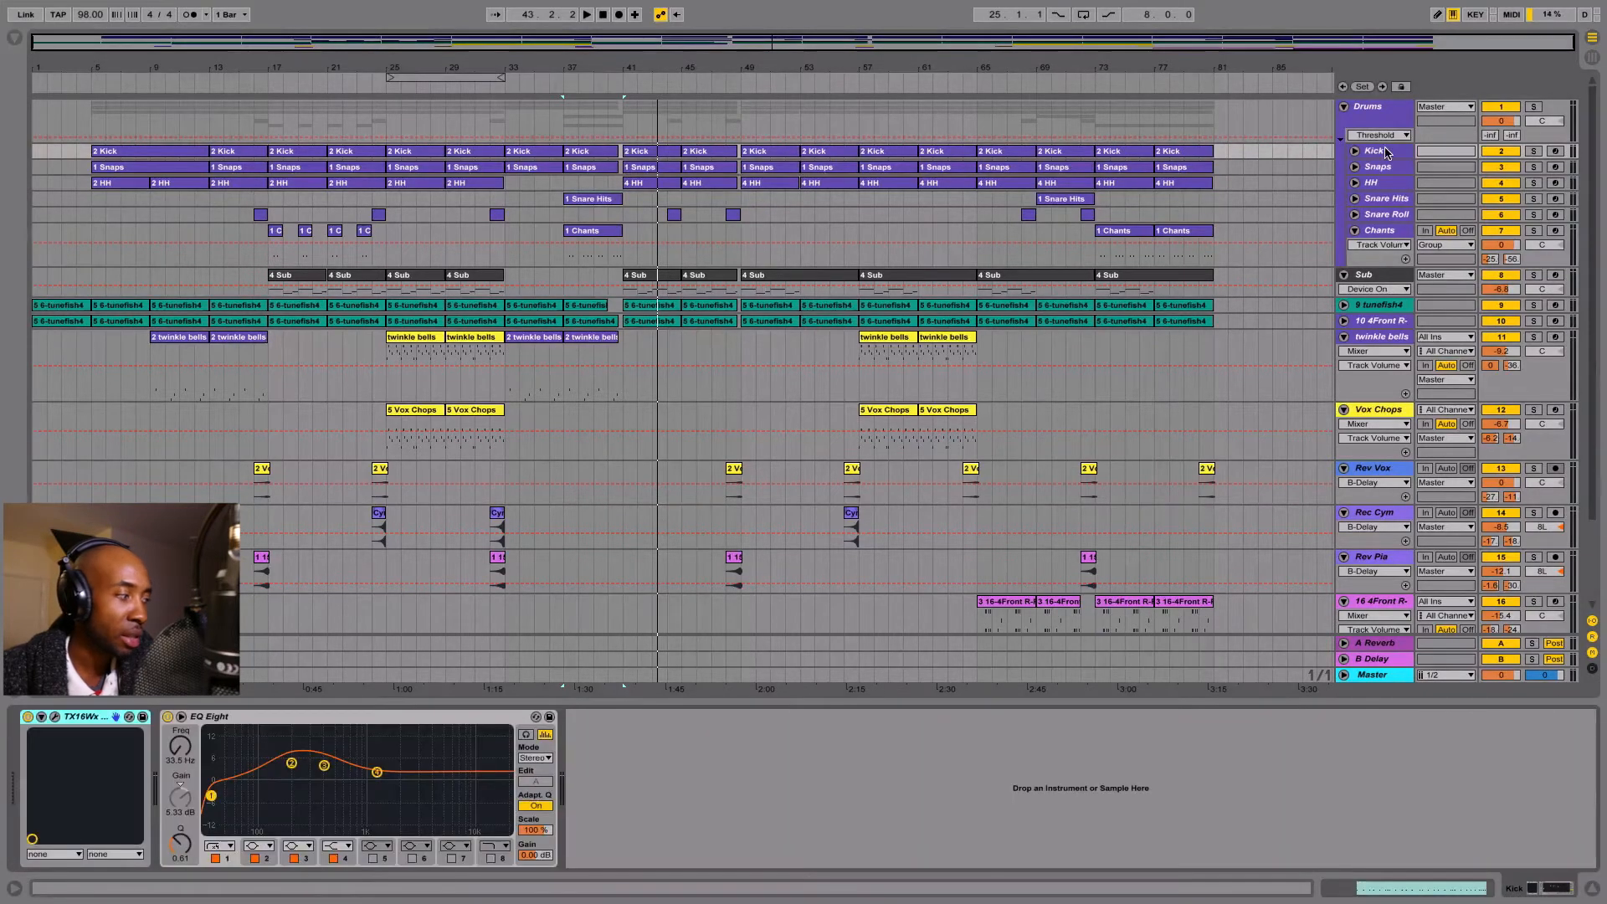
left_click(57, 717)
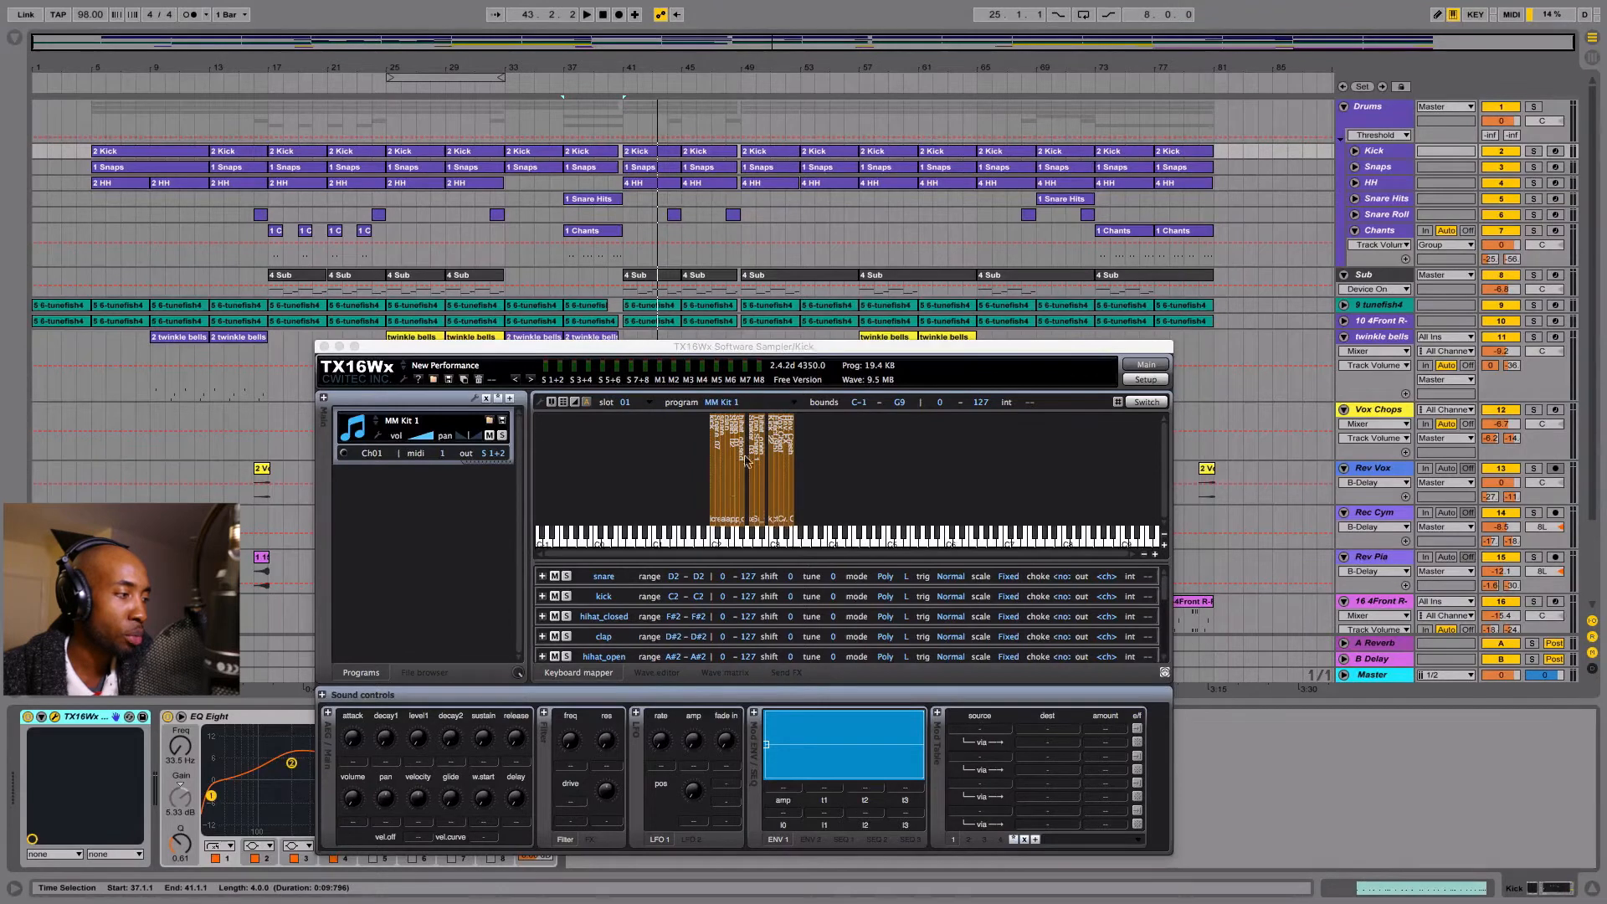
left_click(718, 542)
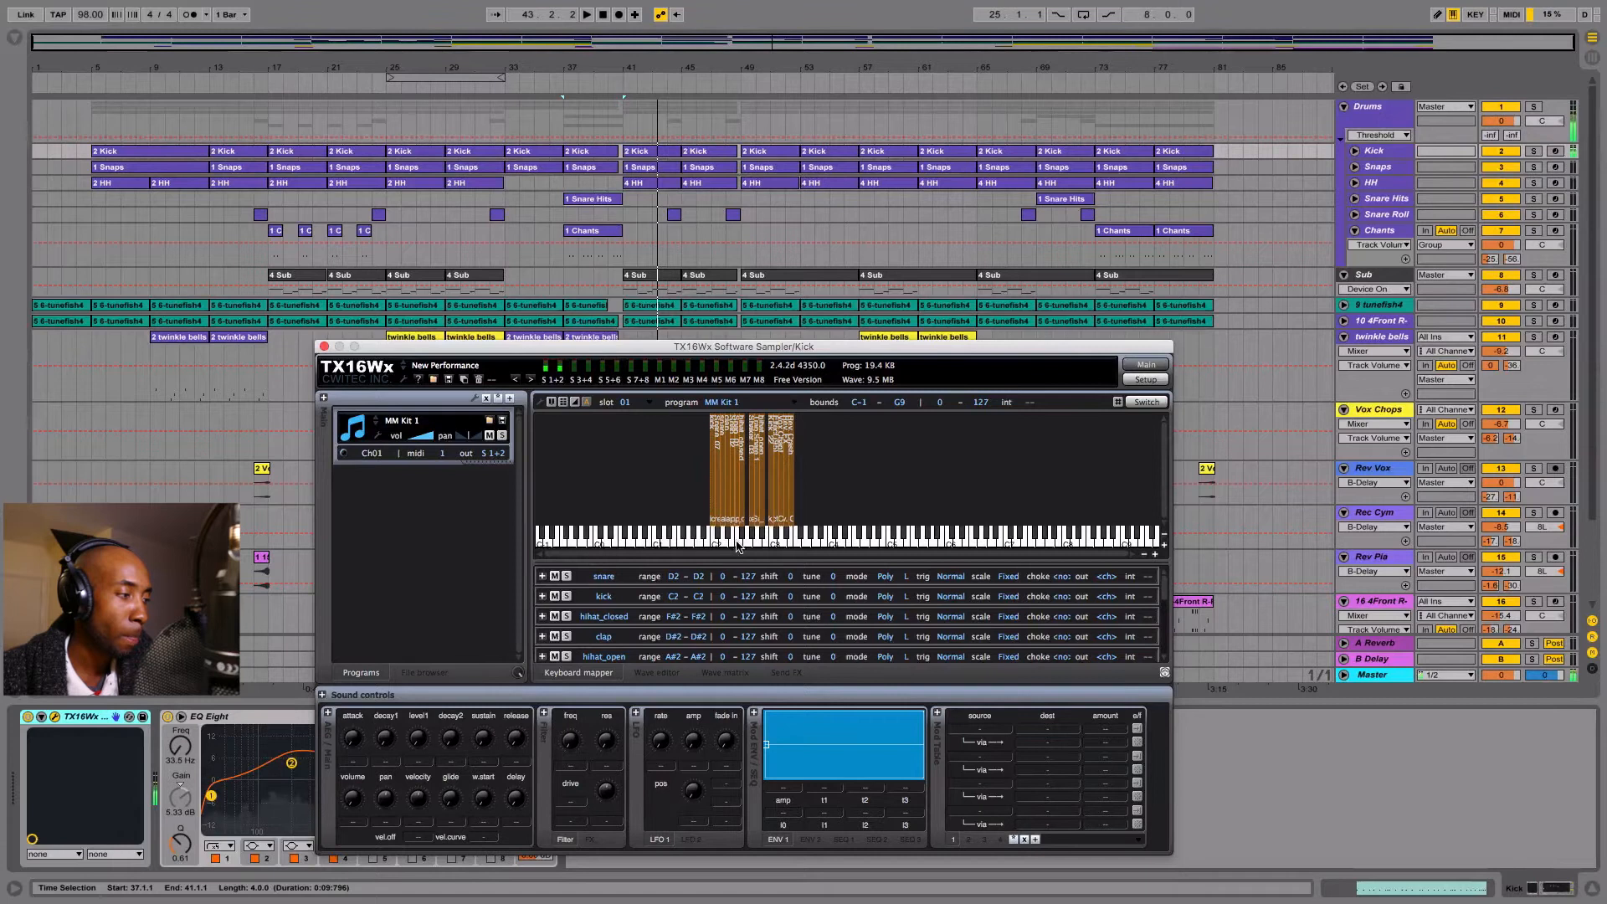
left_click(718, 541)
left_click(746, 542)
left_click(757, 543)
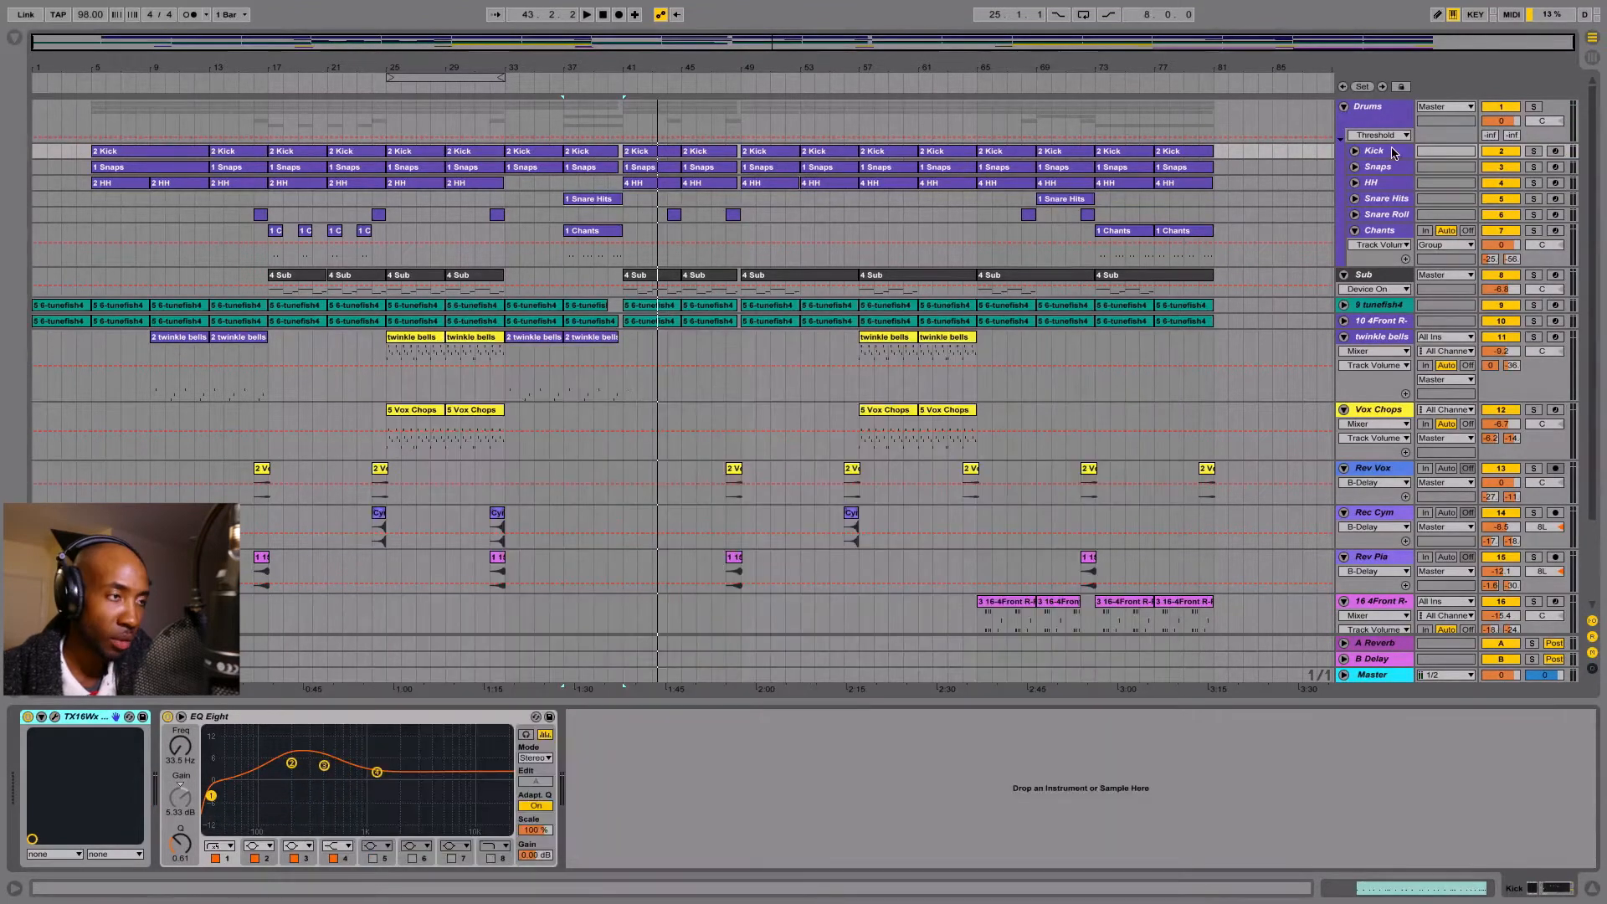
Examine the device chains of the Snaps, HH and Snare Hits tracks.
left_click(1378, 170)
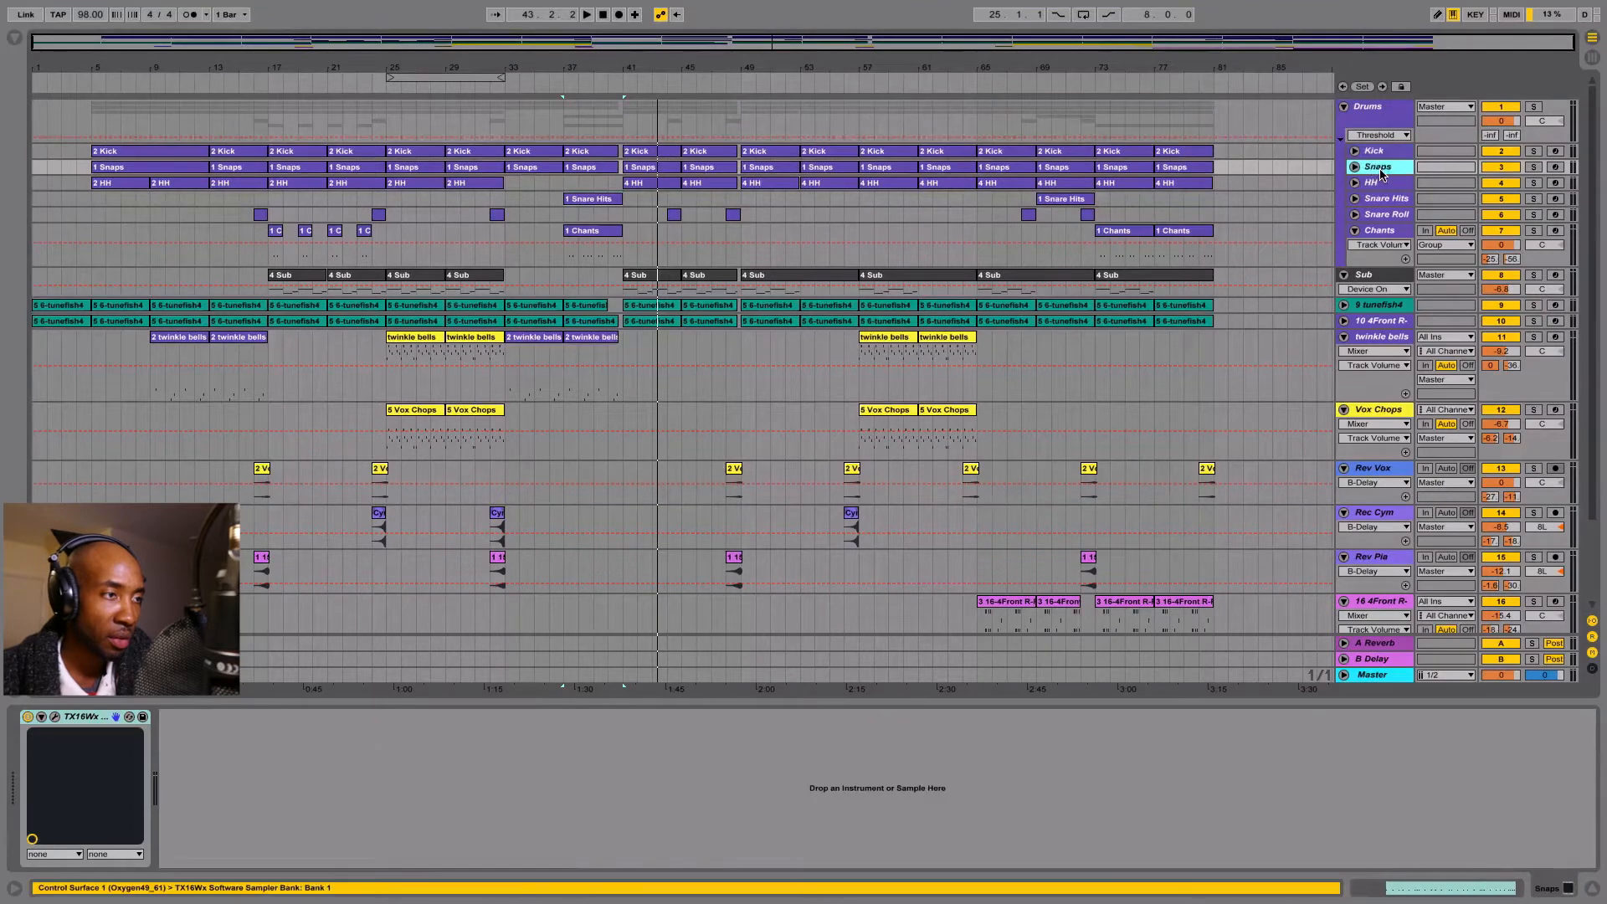
left_click(1373, 184)
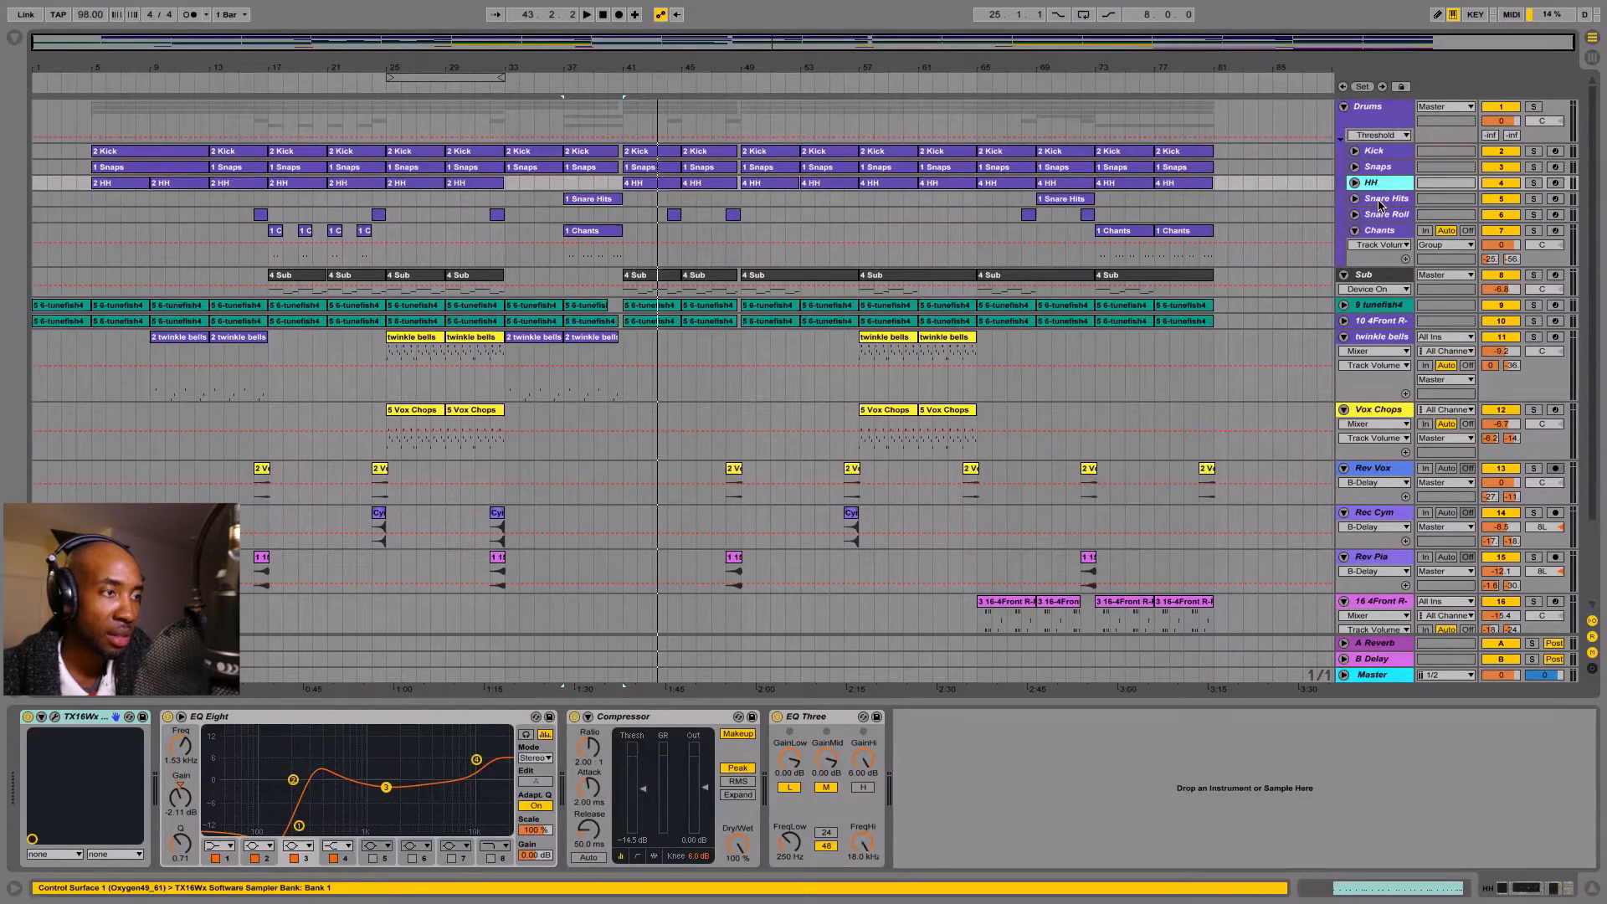
left_click(1379, 201)
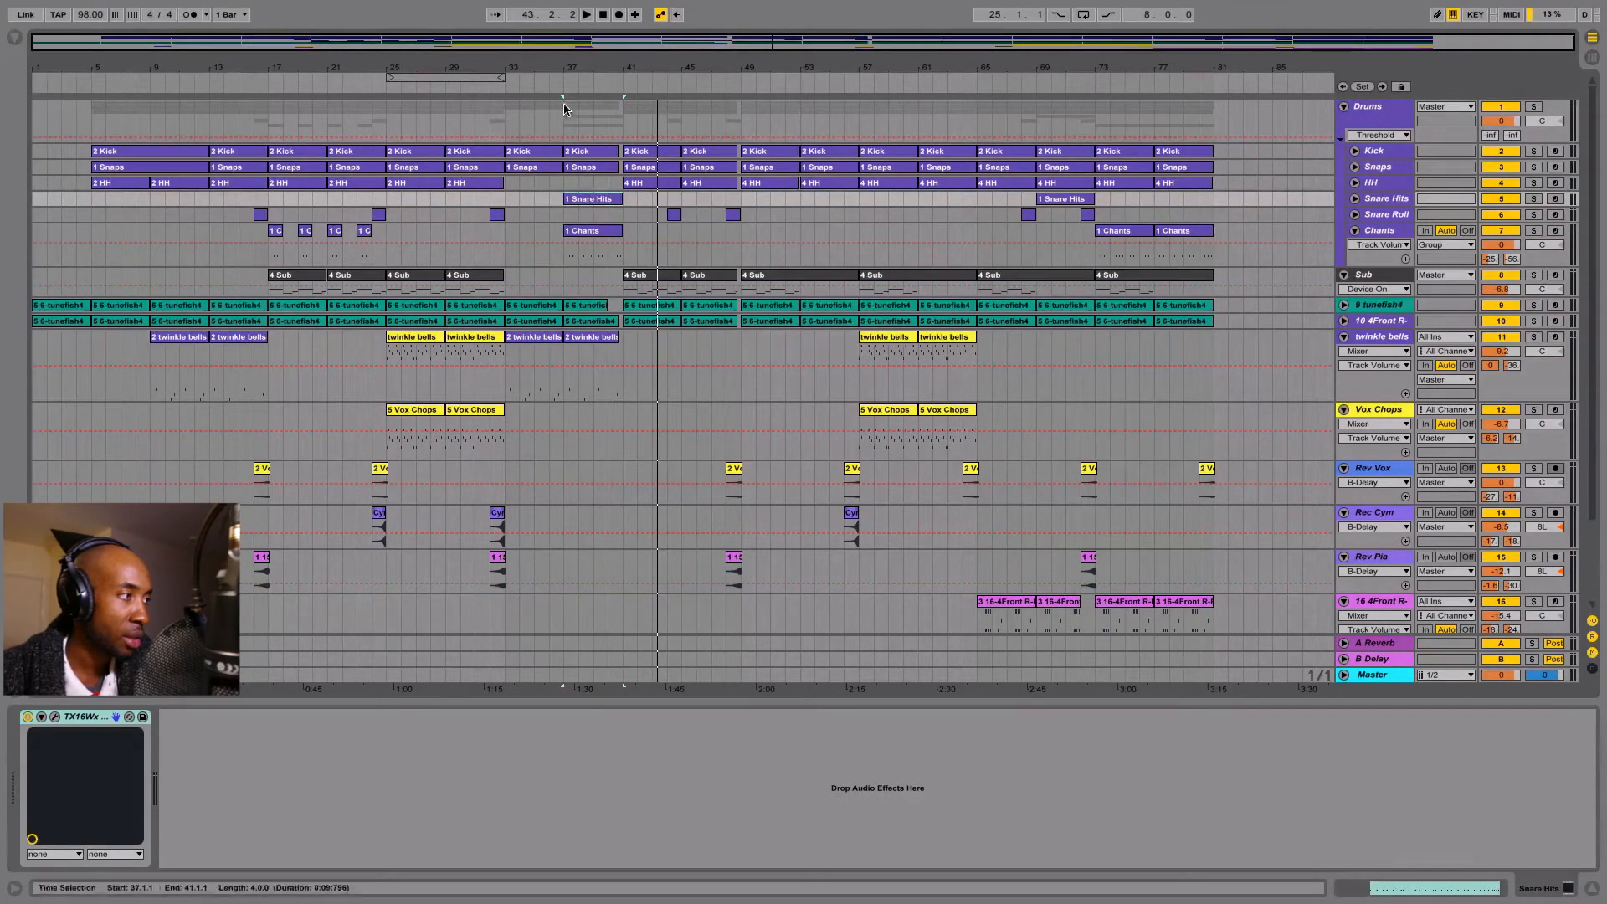
Solo the Snare Hits track, listen to it from bar 37, stop playback and unsolo the track.
left_click(1533, 199)
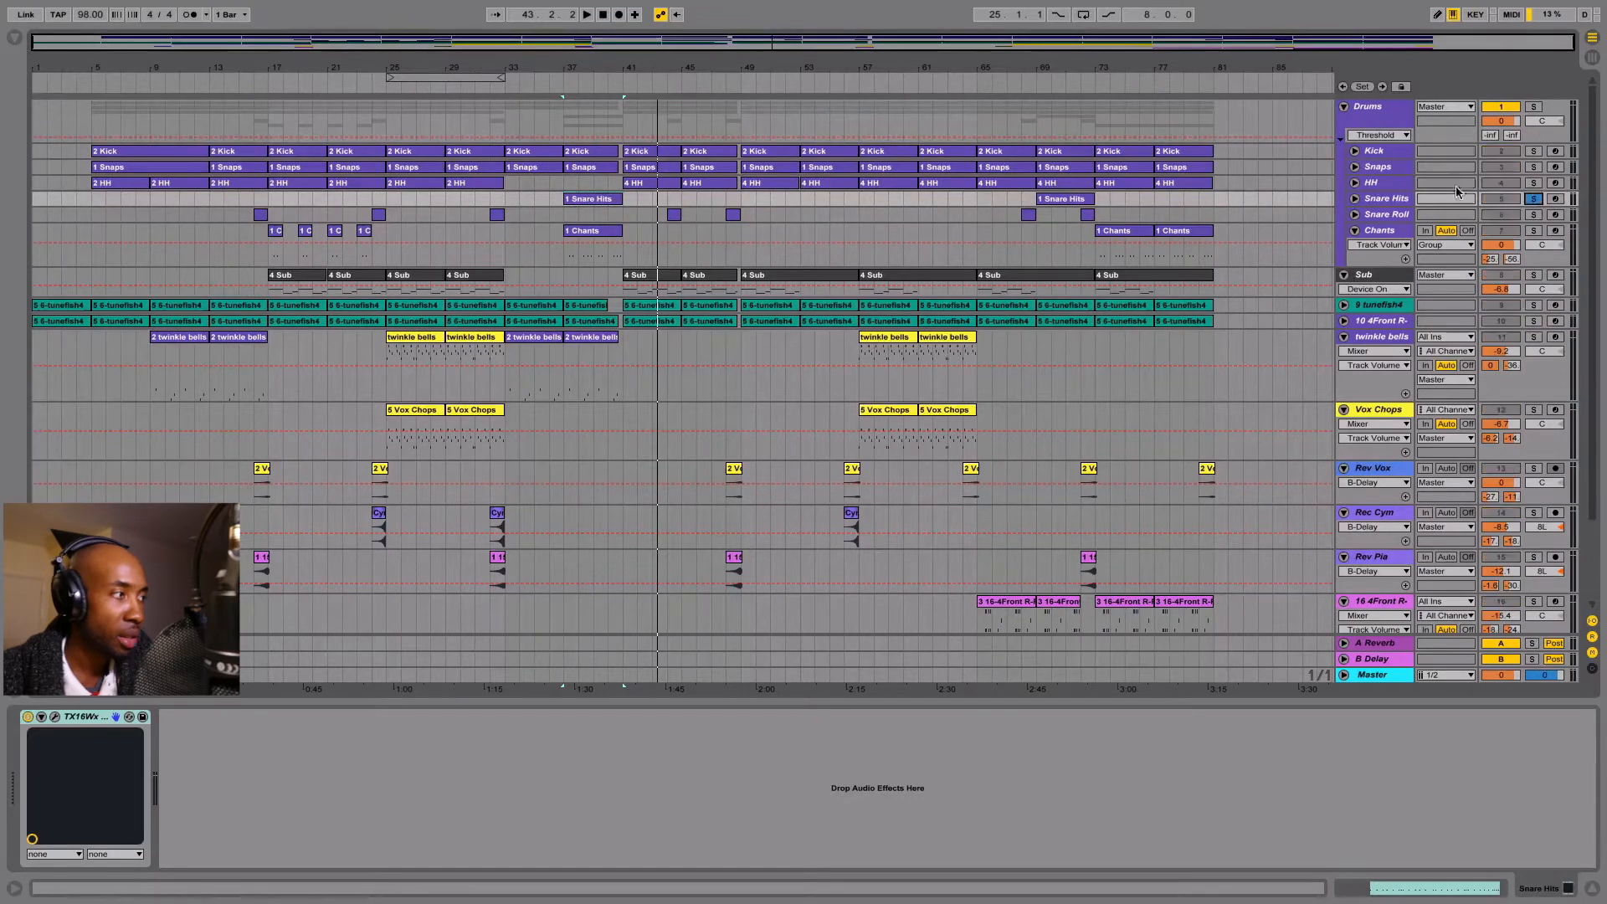
left_click(564, 83)
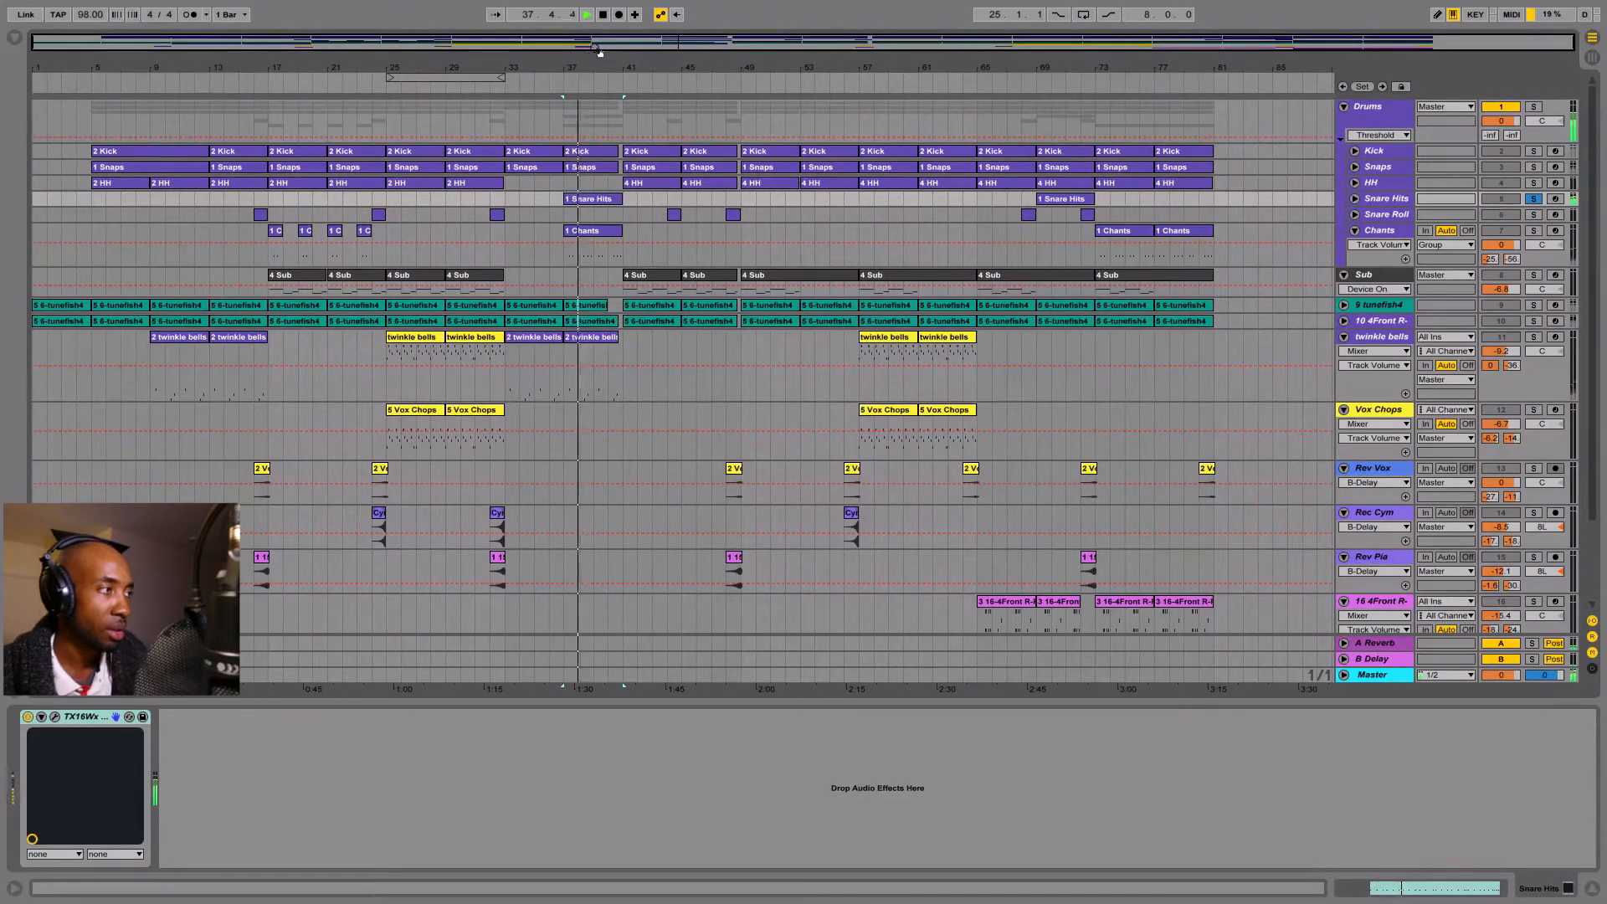
key("space")
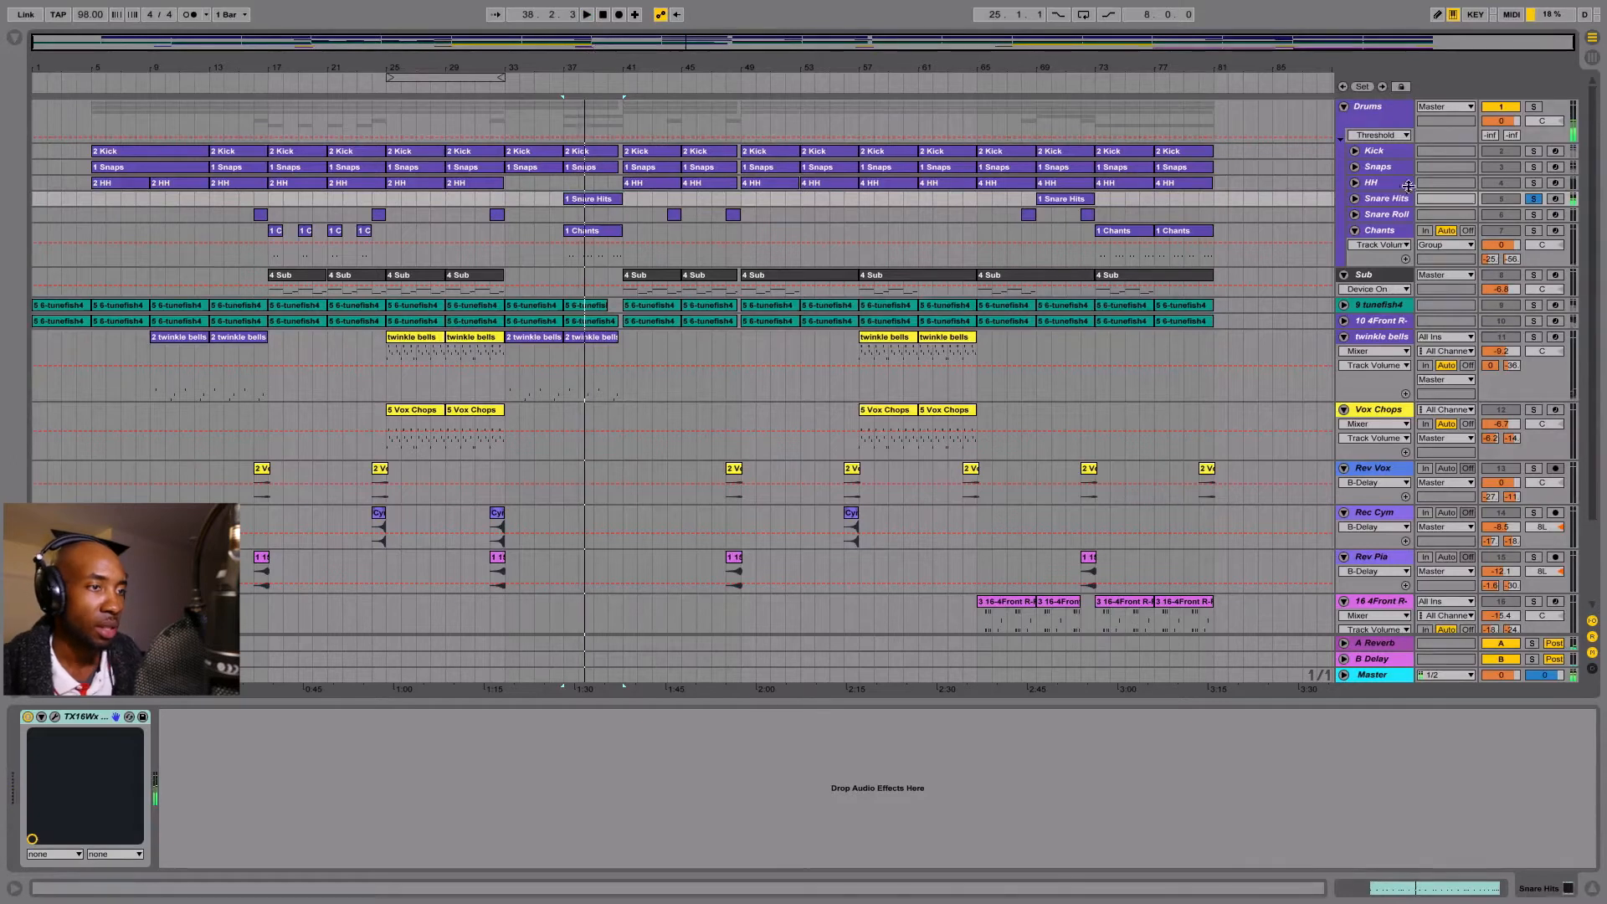
left_click(1533, 200)
Solo the Chants track, listen to it from bar 37 and stop playback.
left_click(1531, 231)
left_click(562, 79)
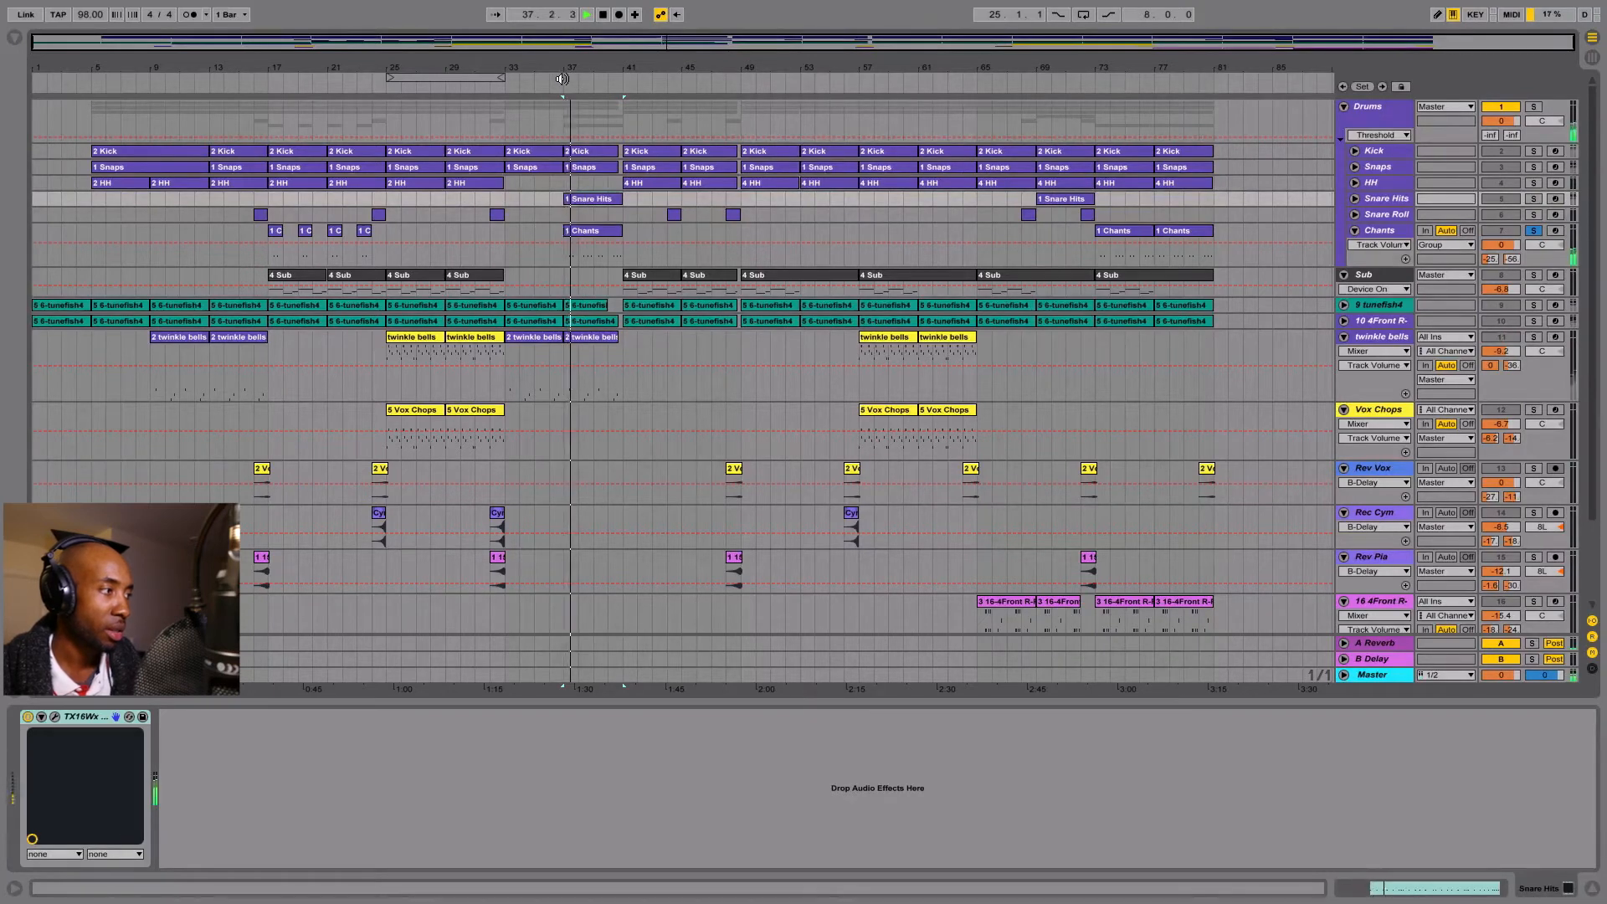
key("space")
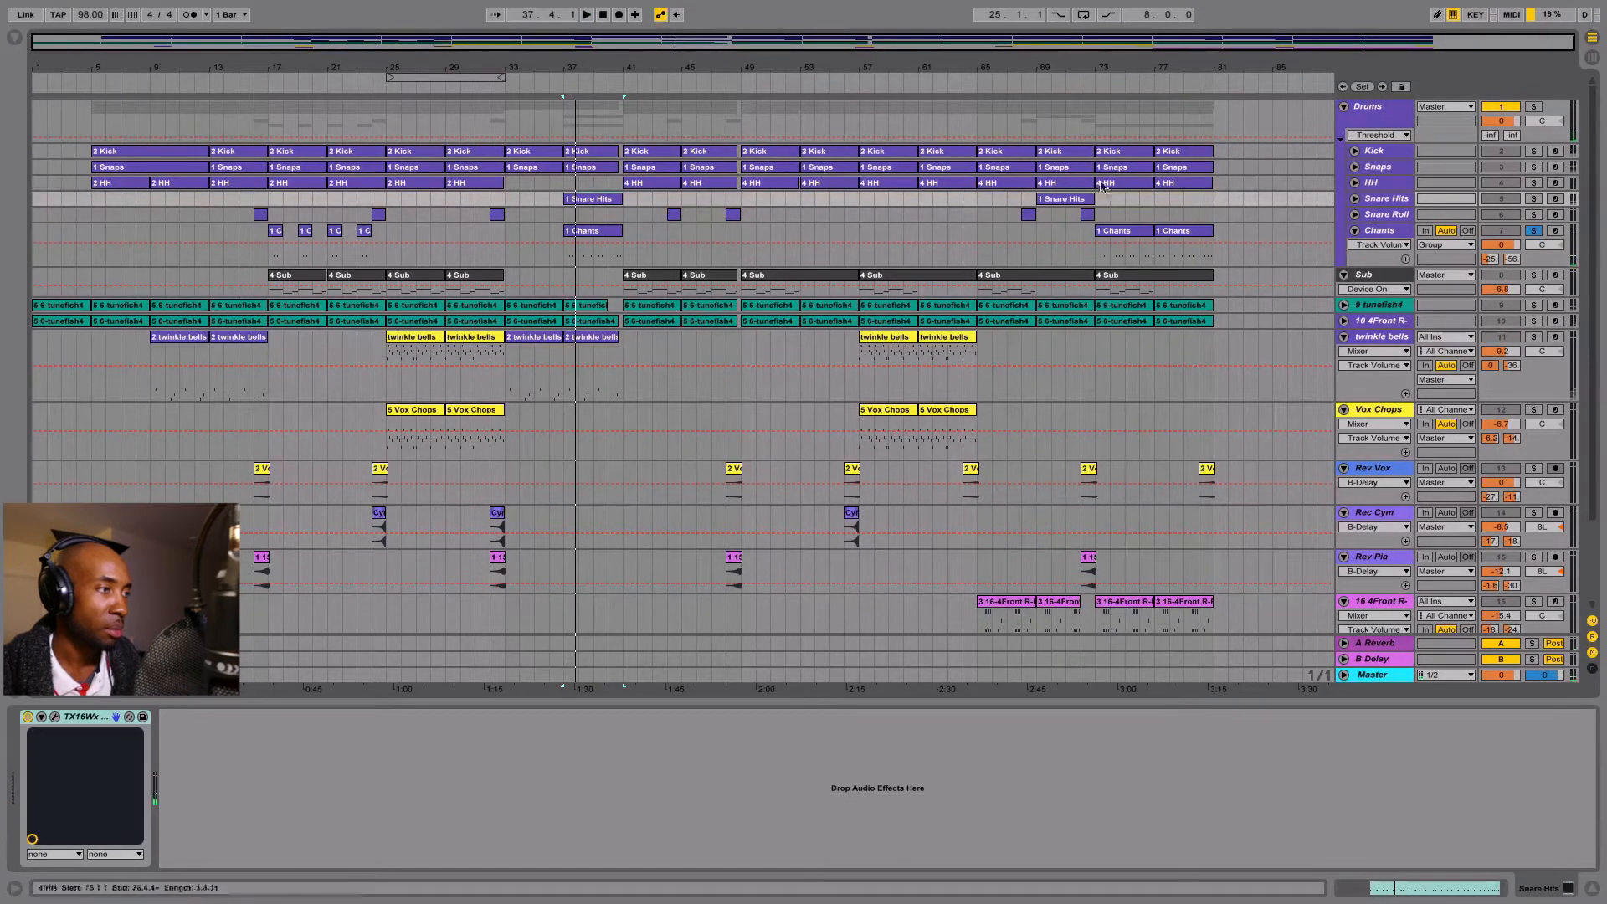
Solo the Snare Rolls track as well, listen to the snare roll around bar 32 and stop playback.
left_click(1029, 215)
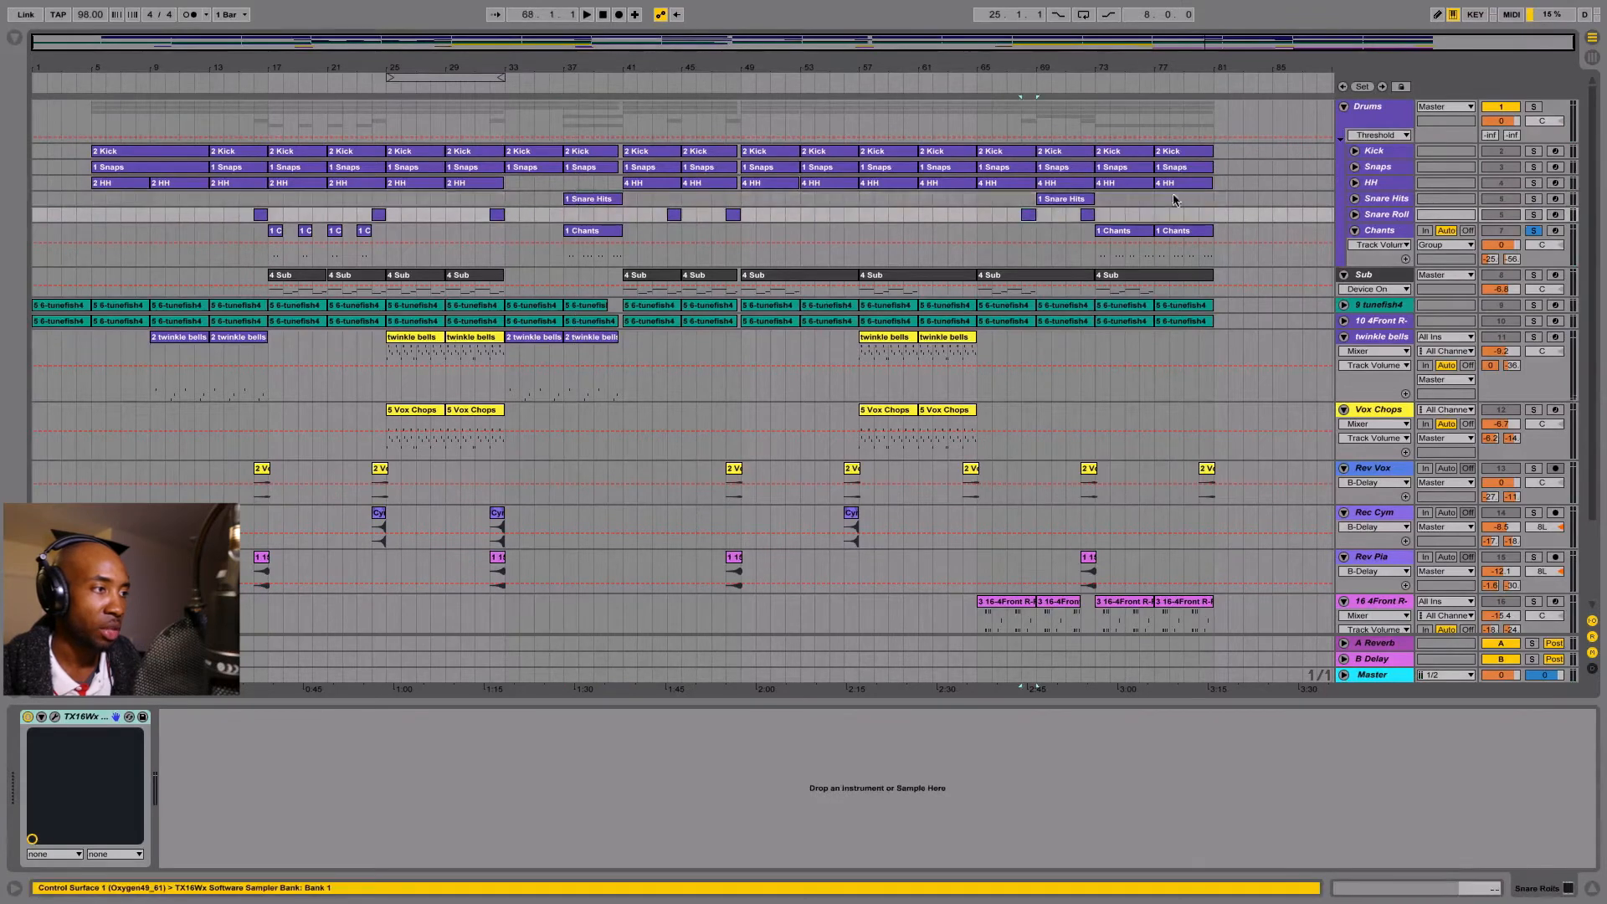
left_click(1535, 216)
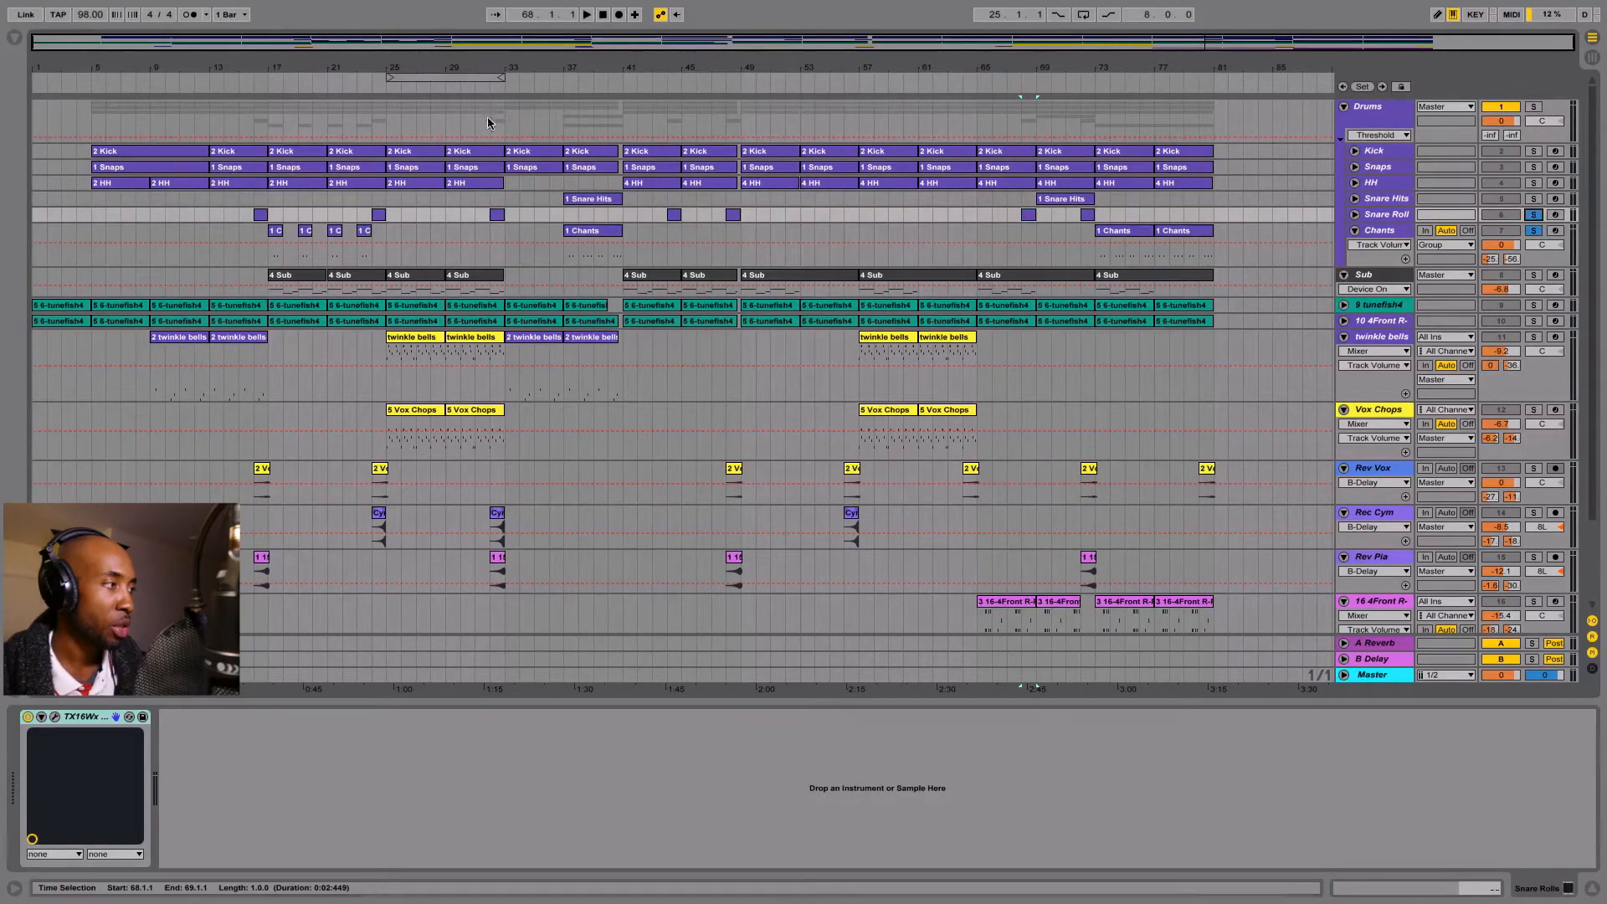
left_click(486, 88)
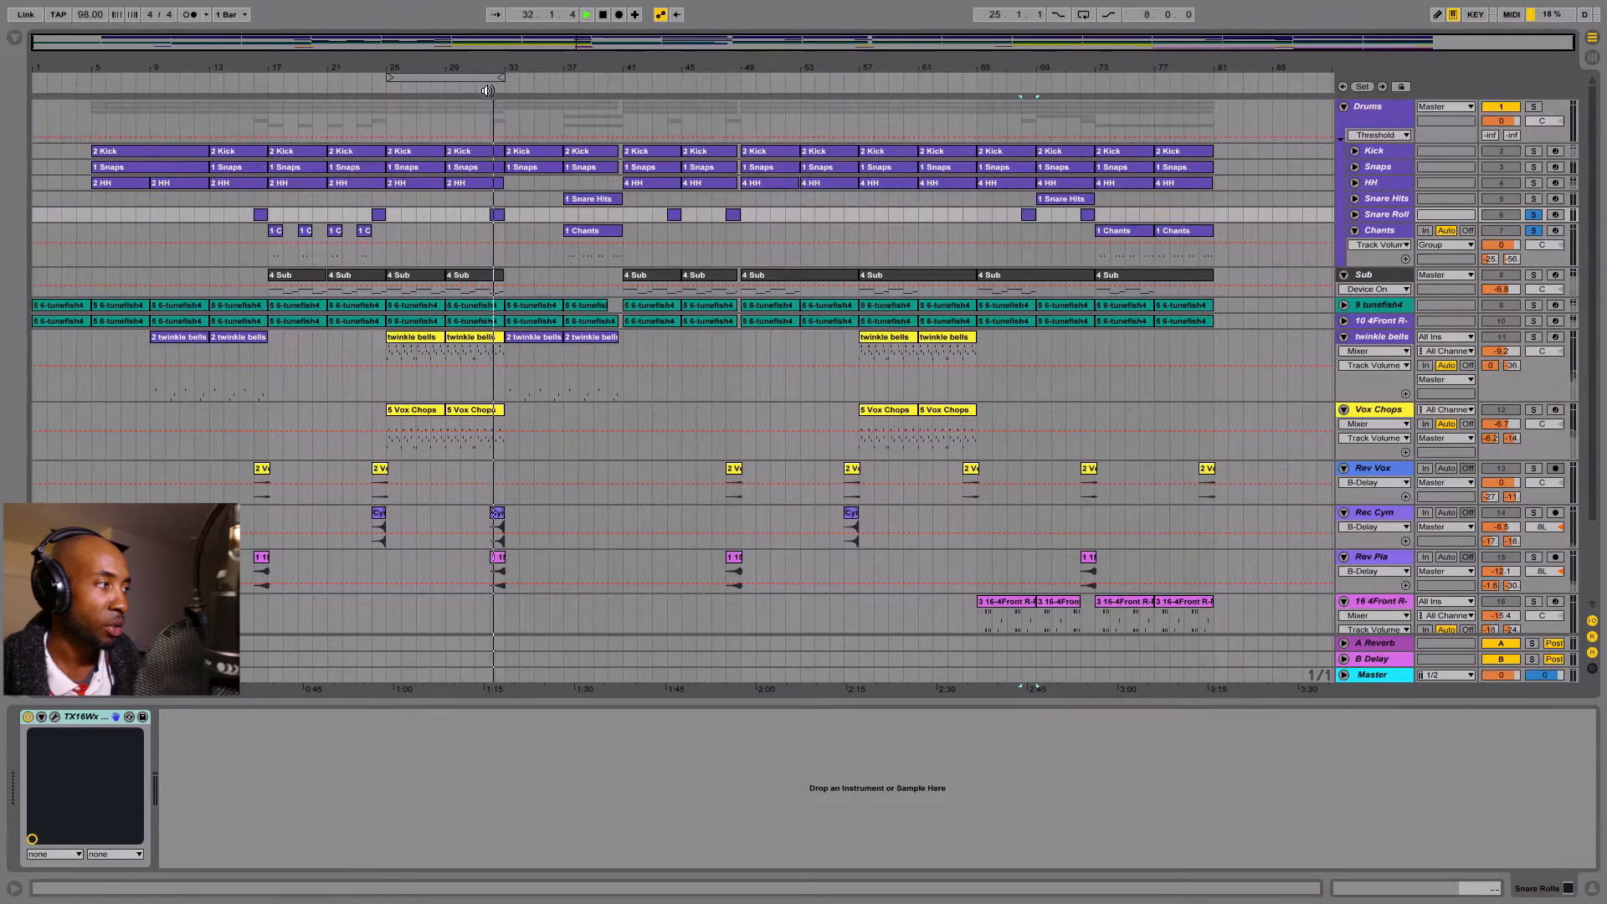
key("space")
left_click(498, 88)
key("space")
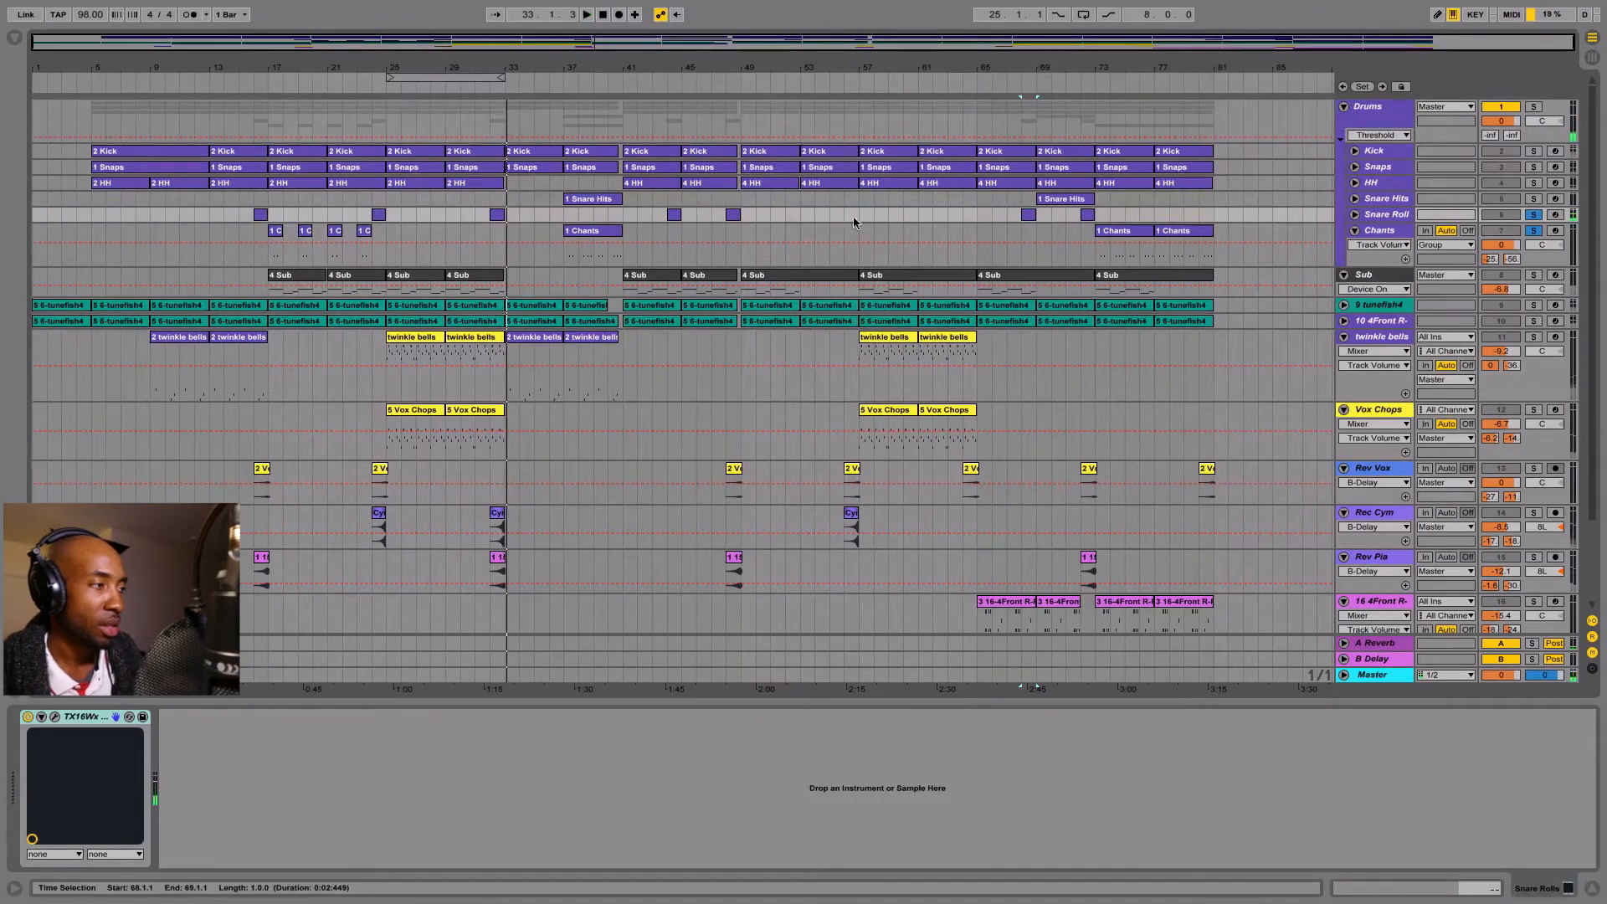
Open the Snare Rolls clip at bar 32 and examine its MIDI notes around C1.
double_click(499, 214)
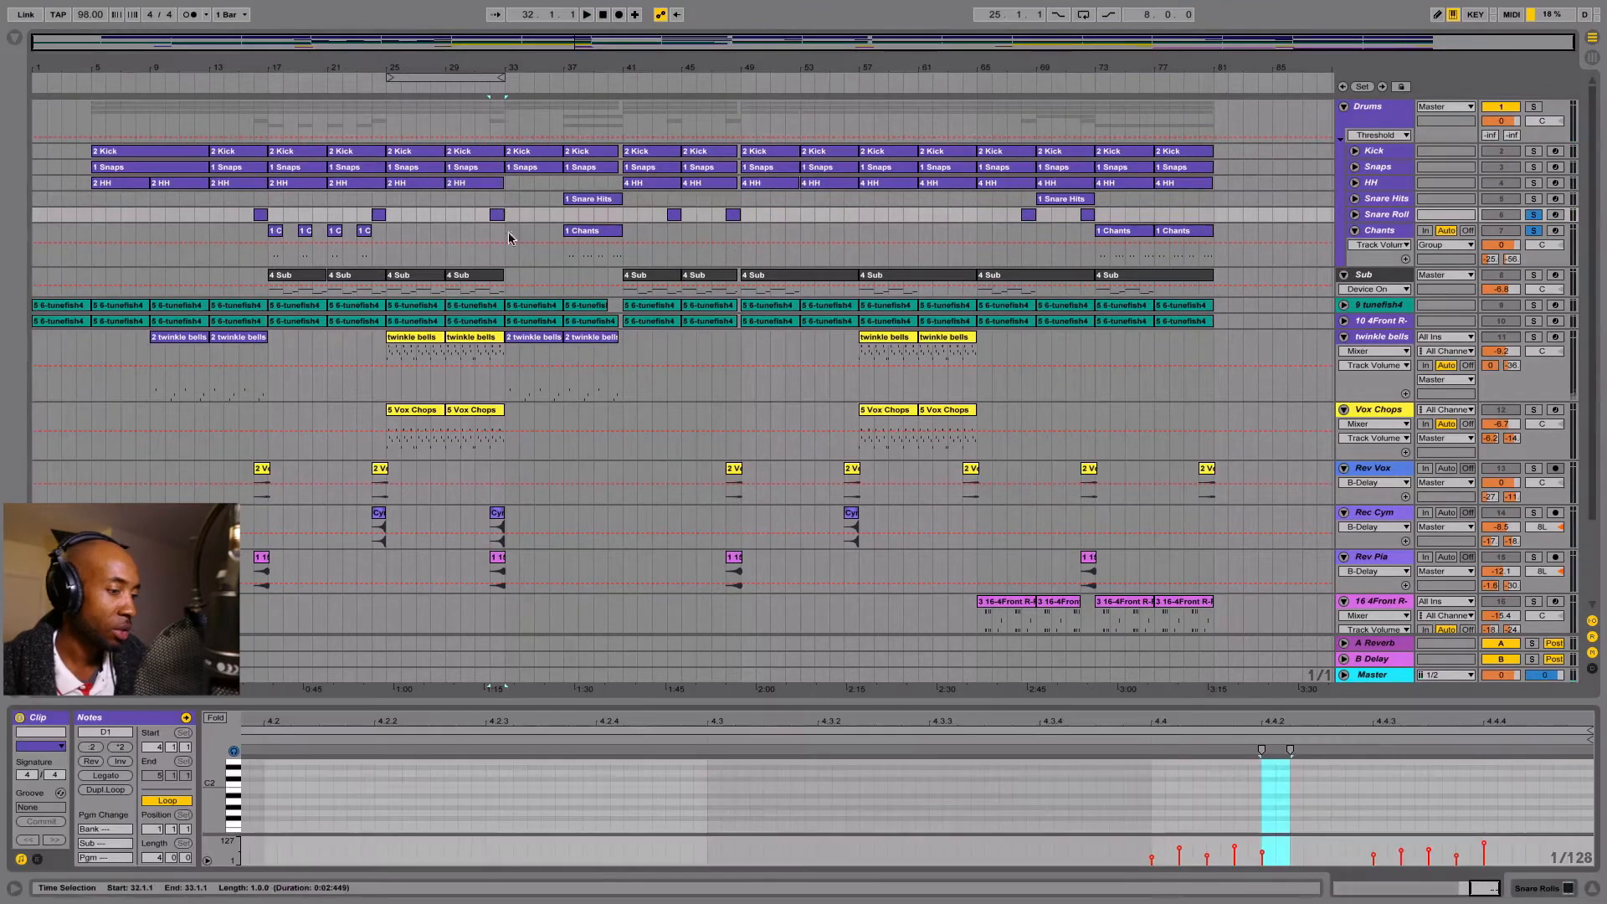
scroll(1162, 820, "down", 6)
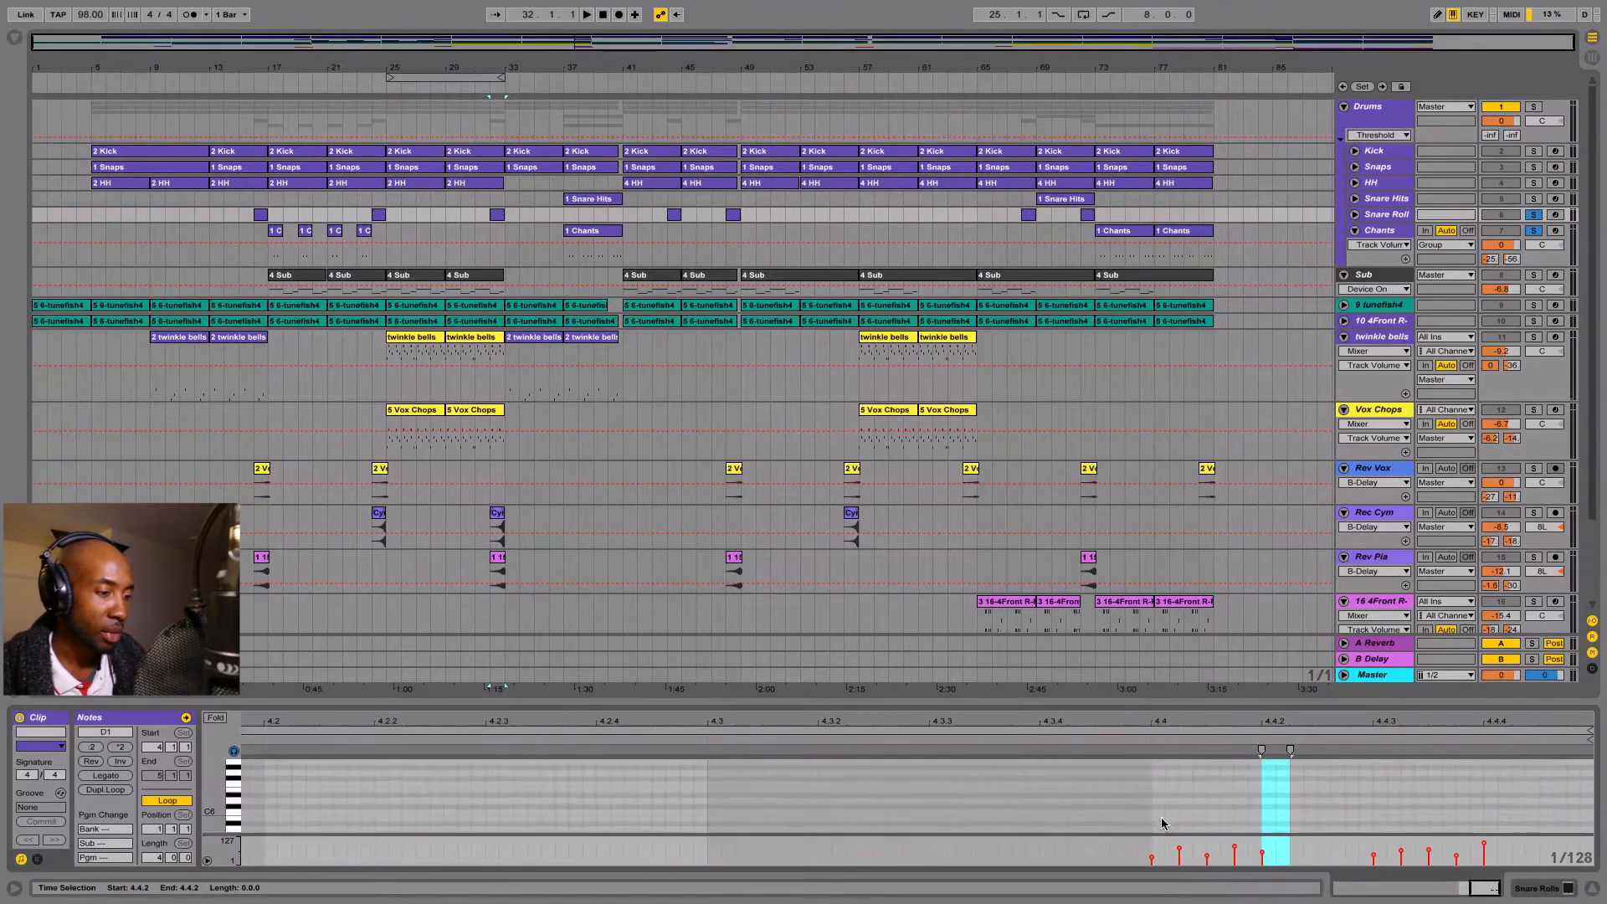
scroll(1156, 804, "up", 1)
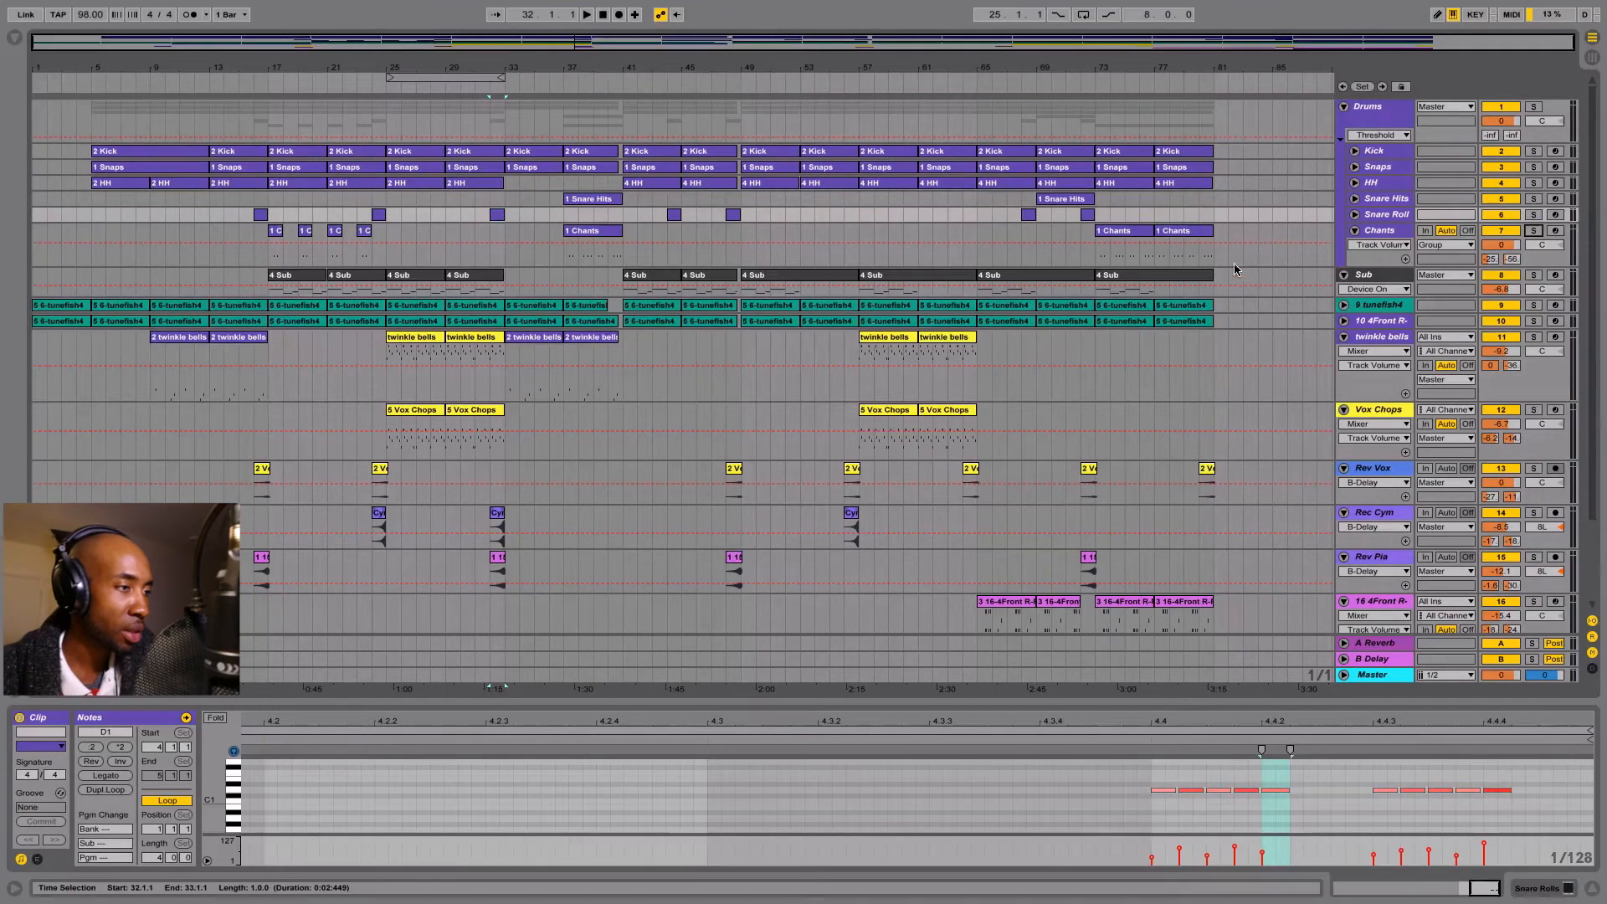
Show the Sub track's devices, audition the Kick Sub 808 Long C1 and Bass_Sub samples in its TX16Wx sampler, and close the sampler window.
left_click(1364, 275)
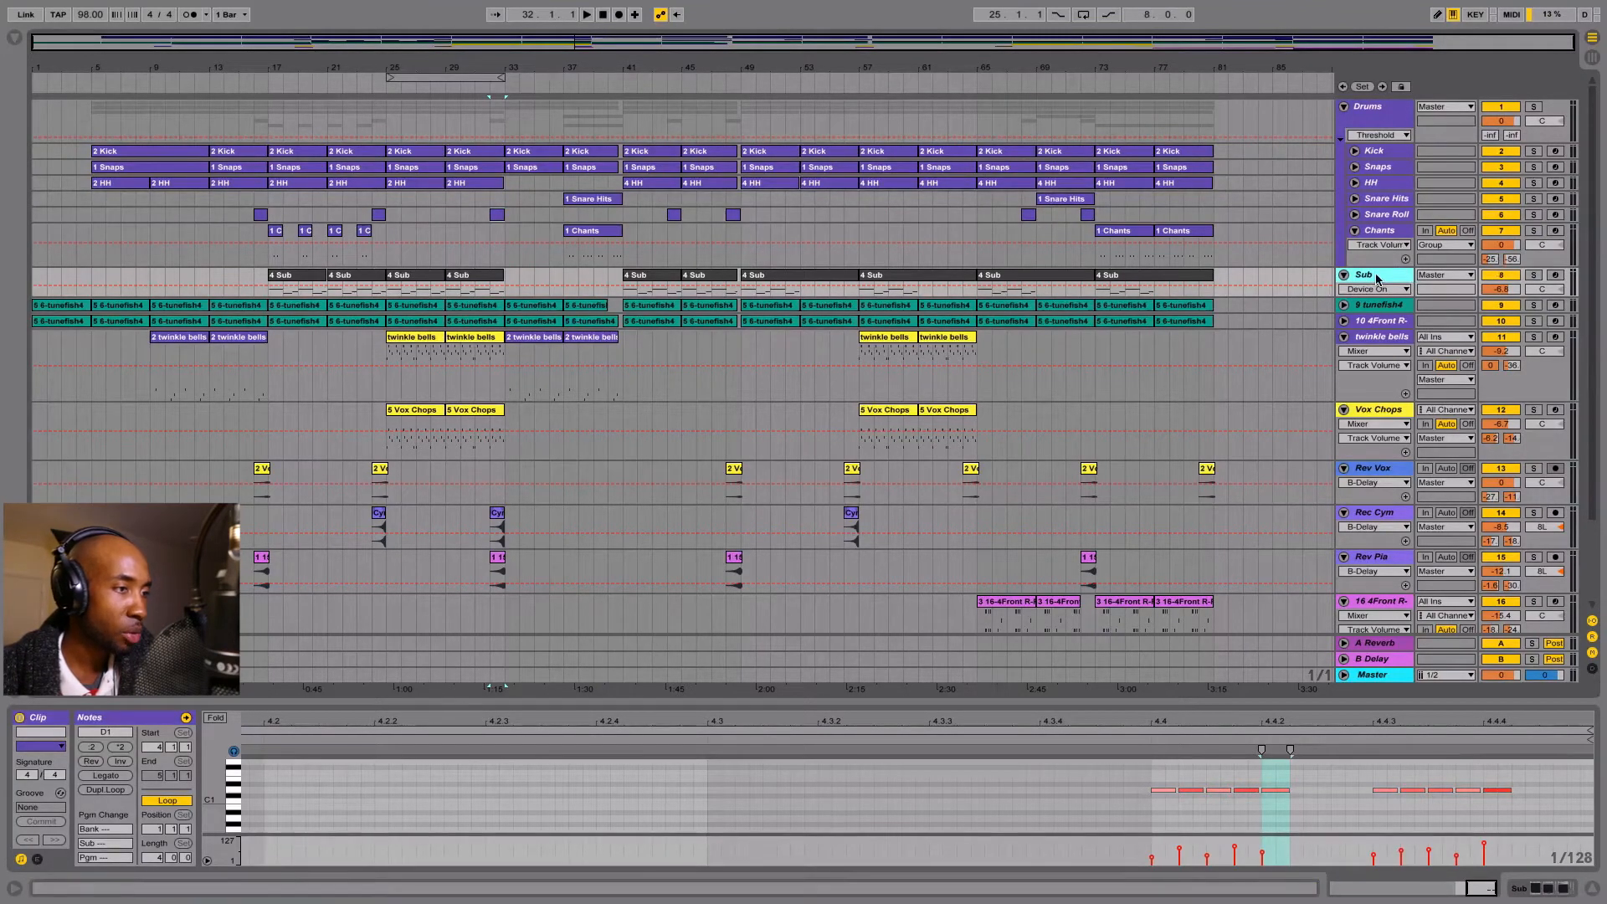
double_click(1377, 279)
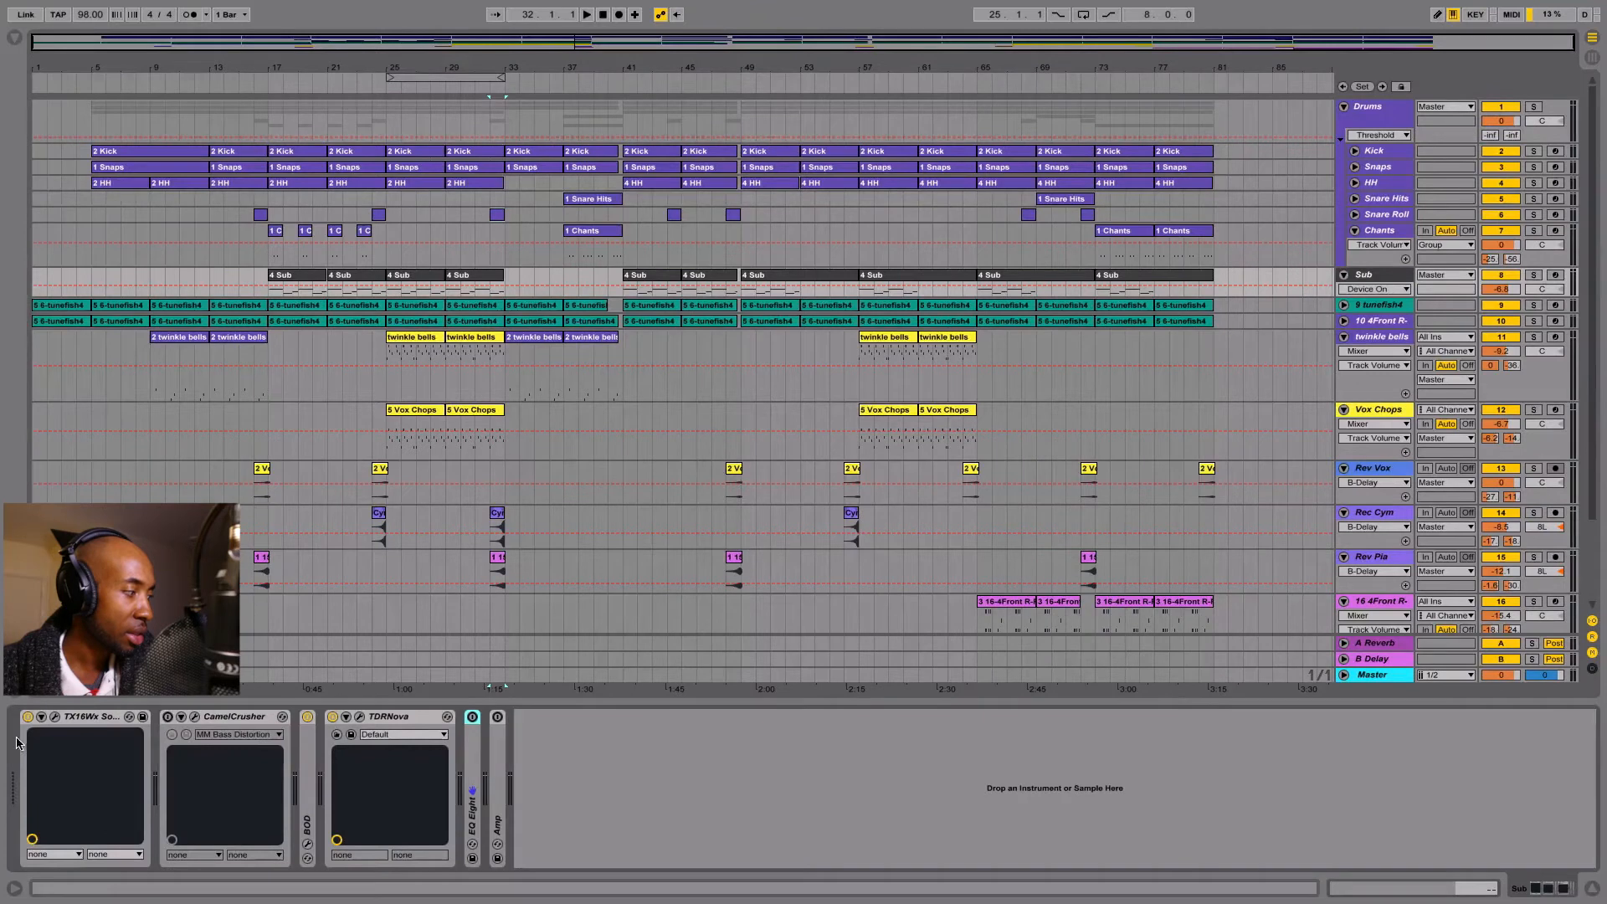
left_click(54, 717)
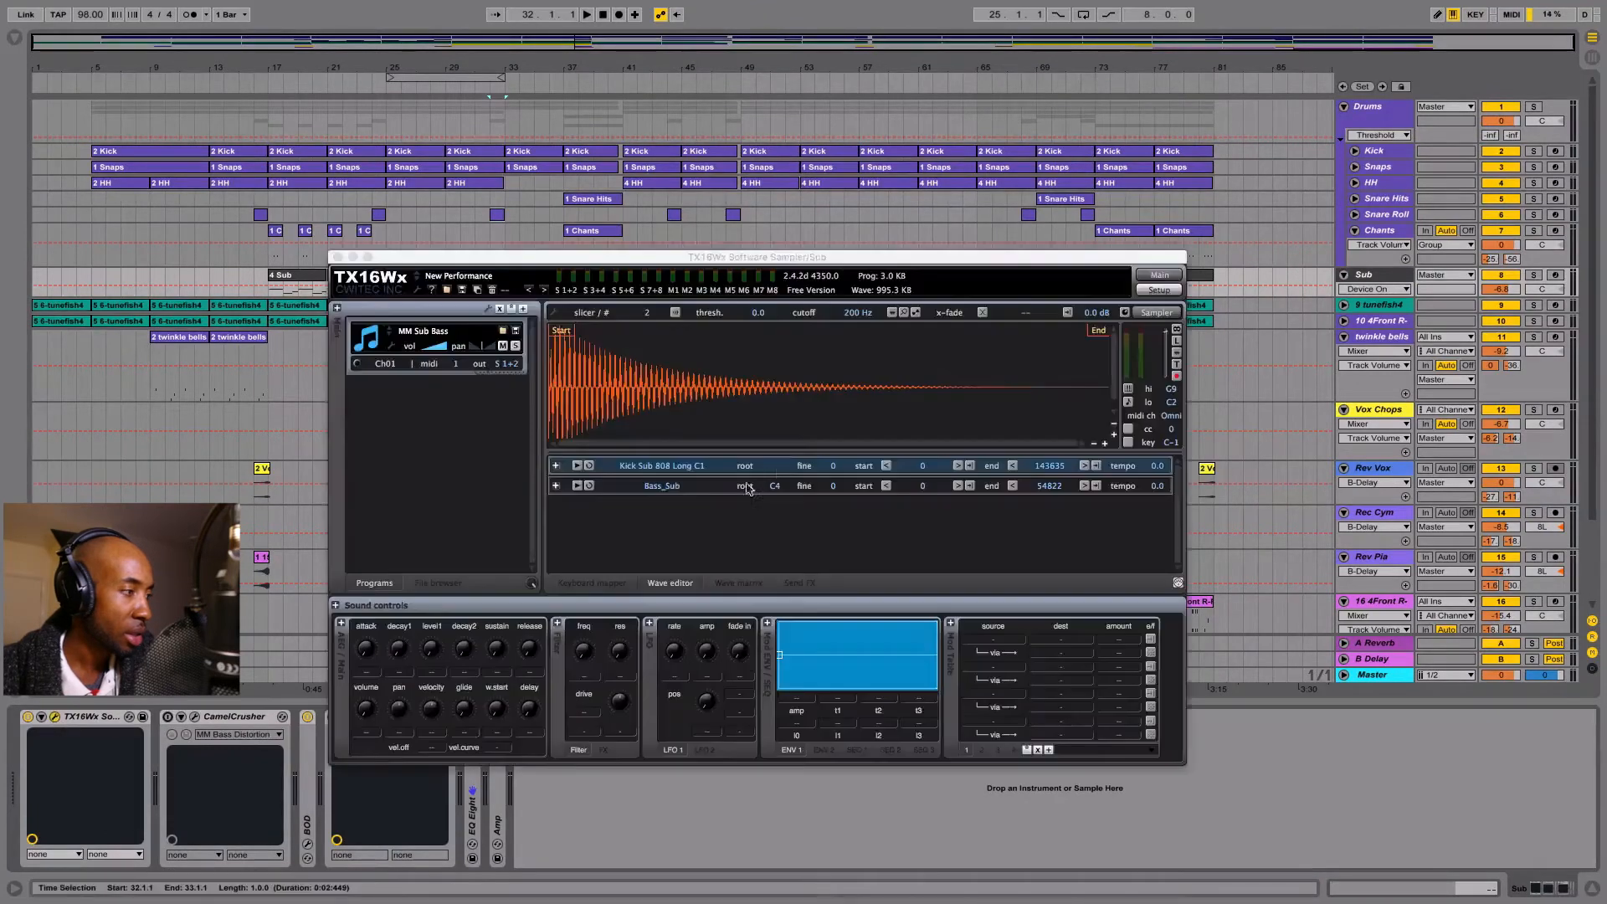
left_click(575, 466)
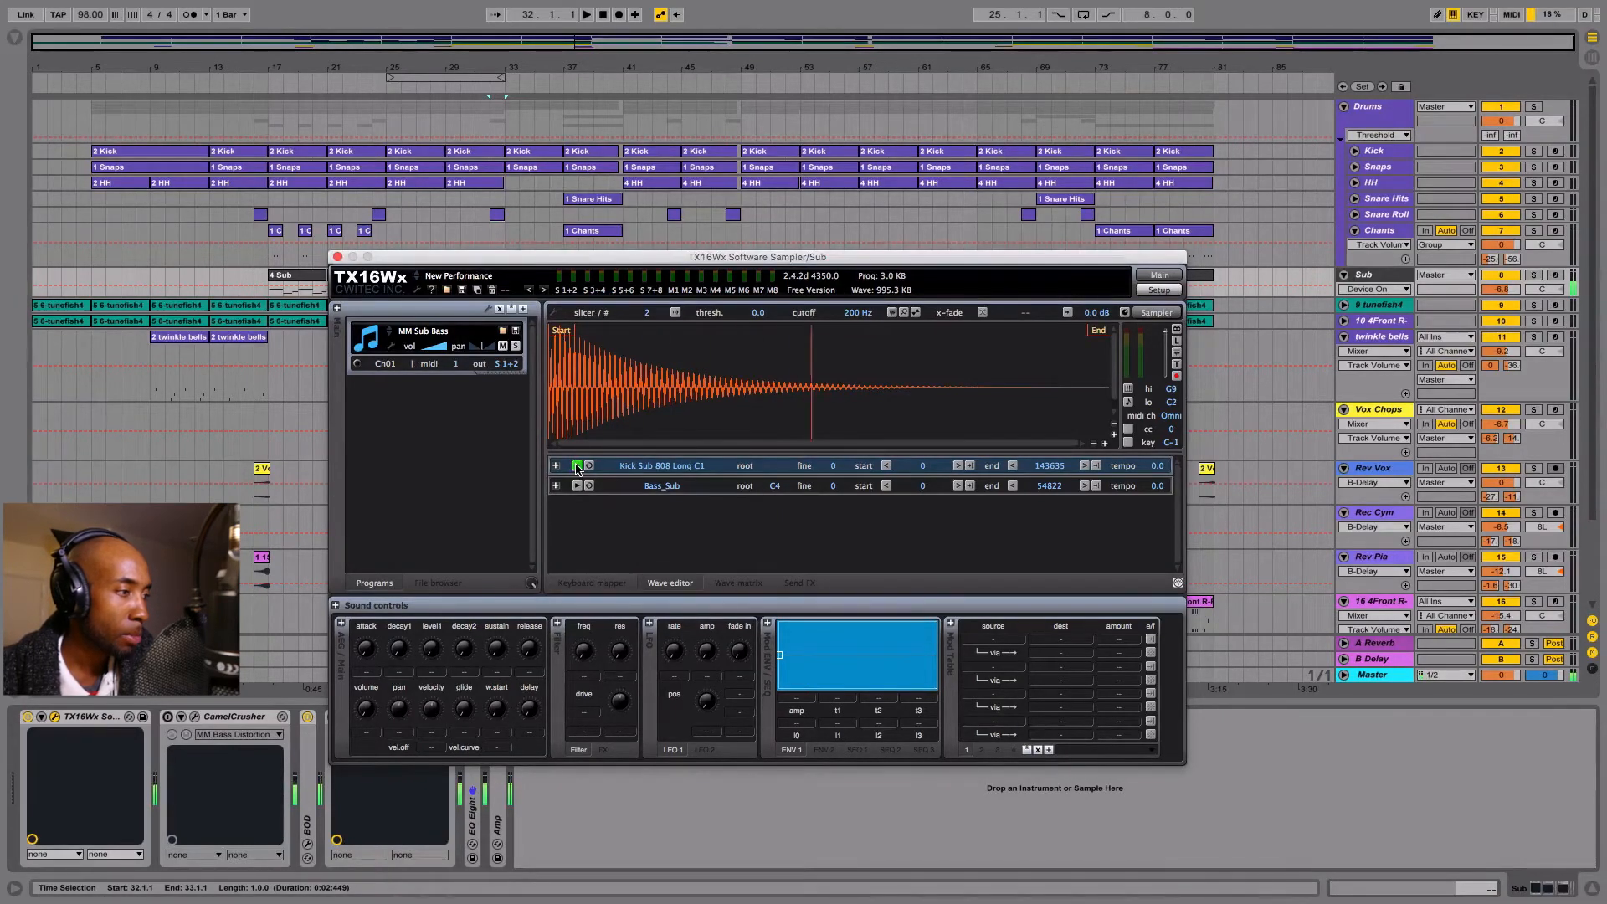
left_click(576, 466)
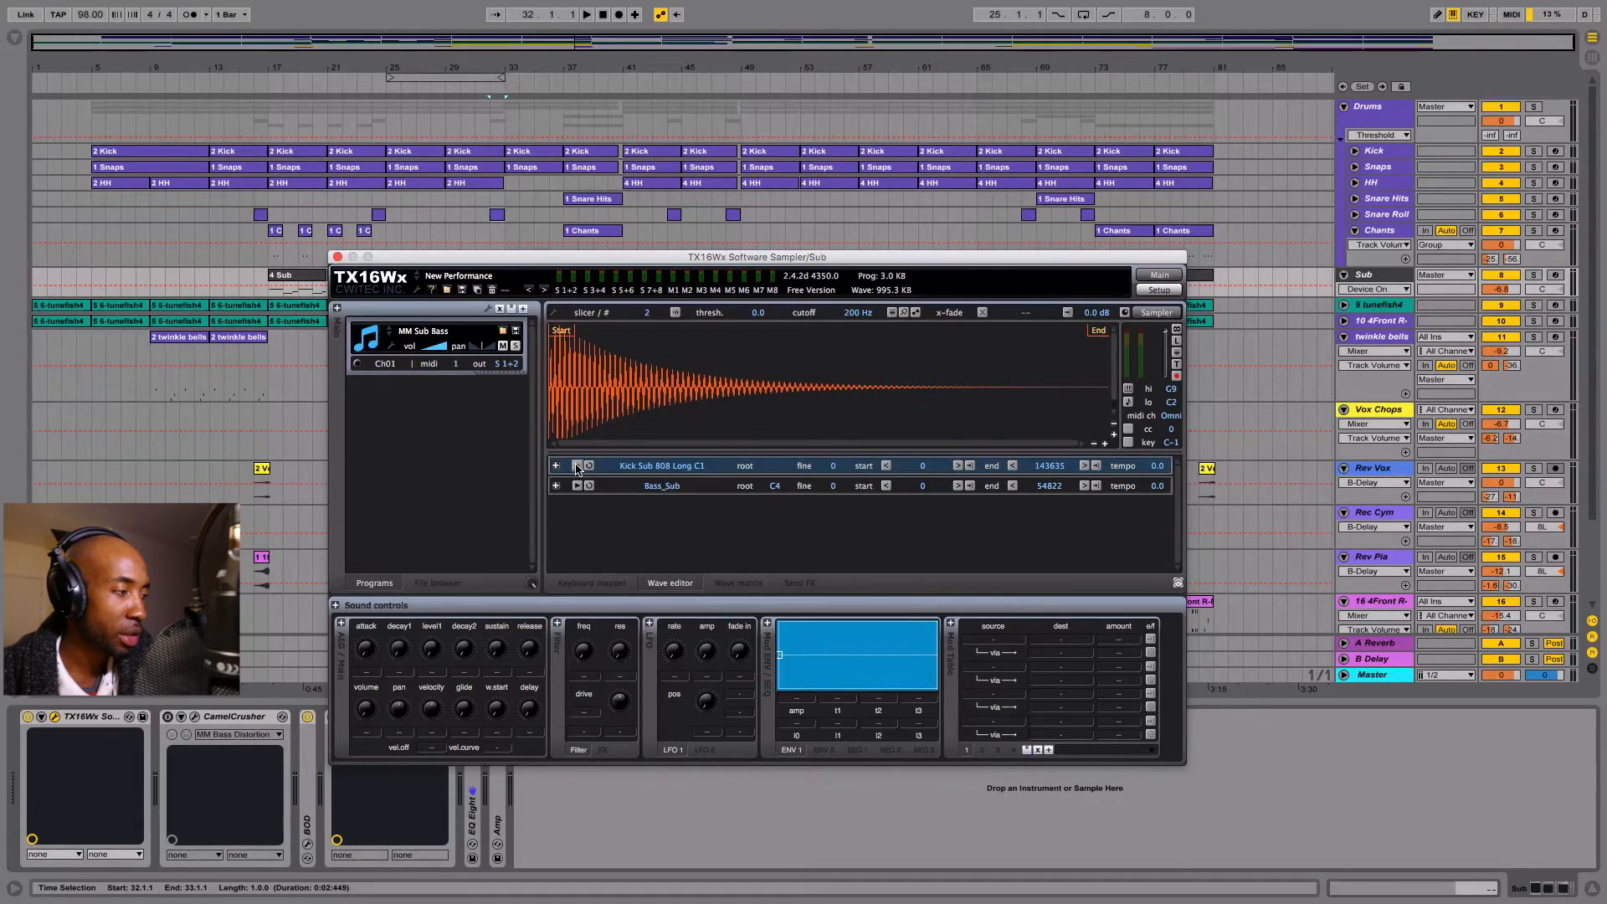
left_click(576, 466)
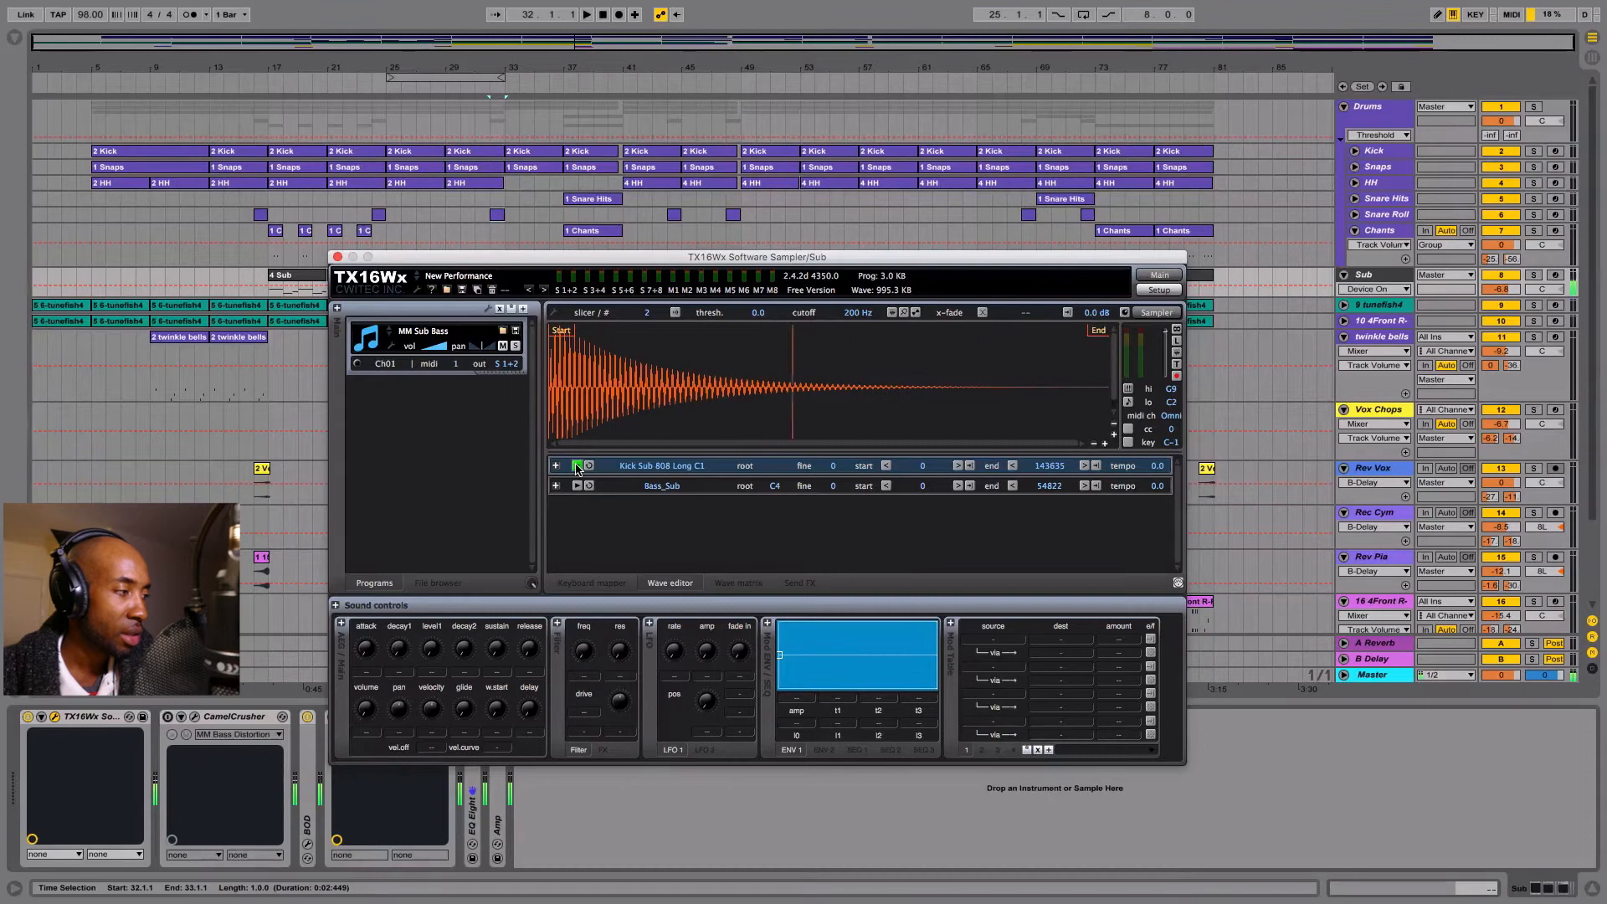
left_click(576, 486)
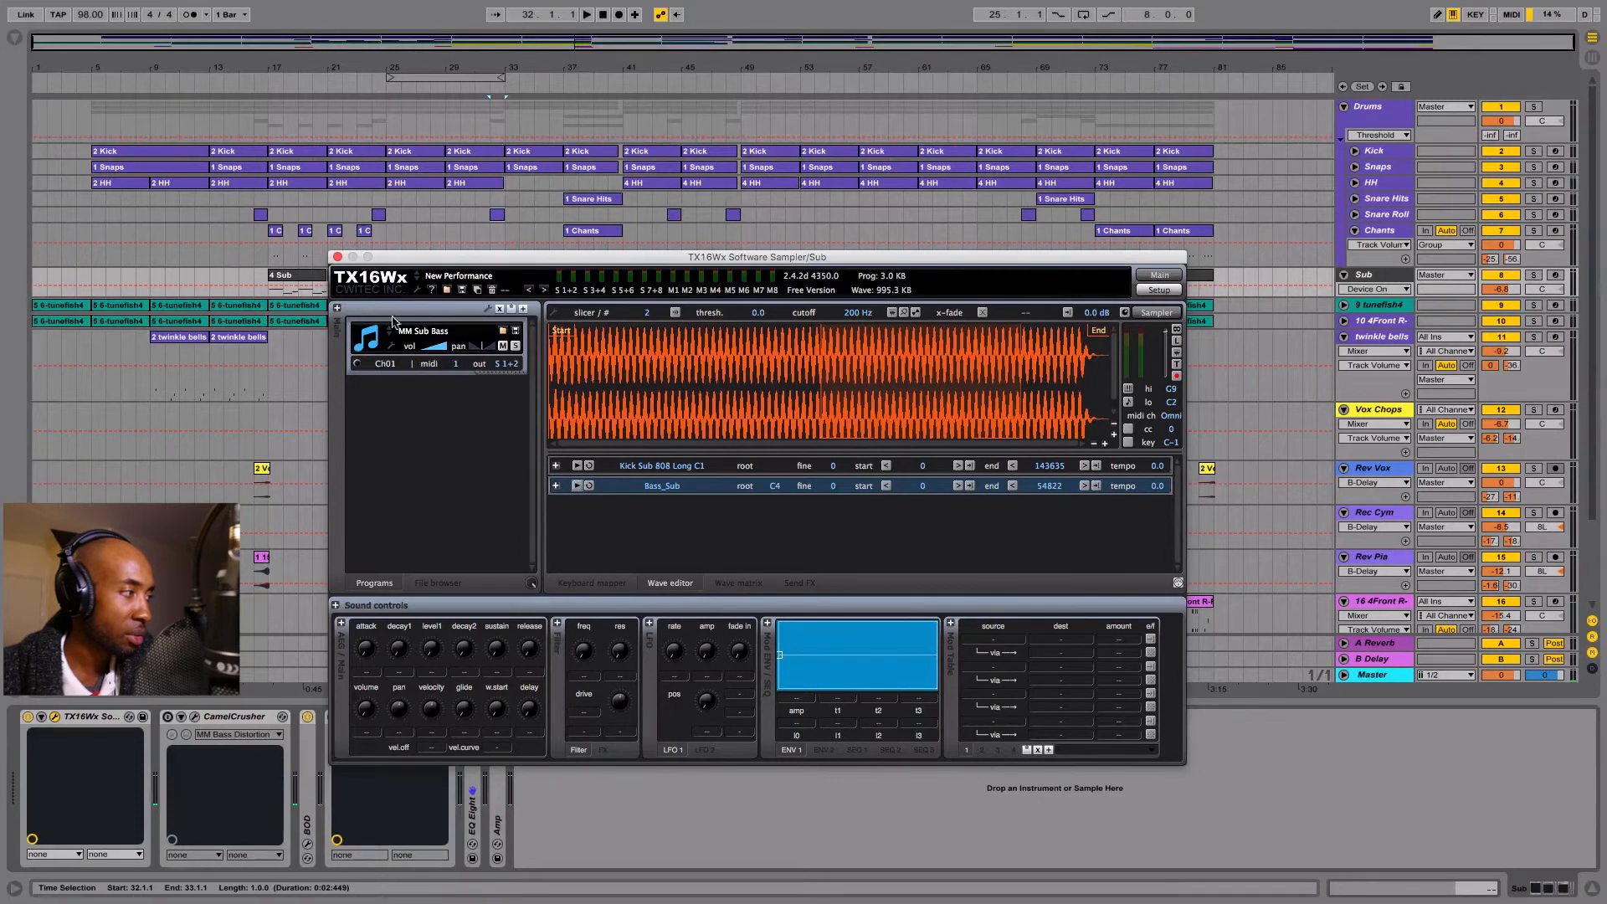
left_click(336, 258)
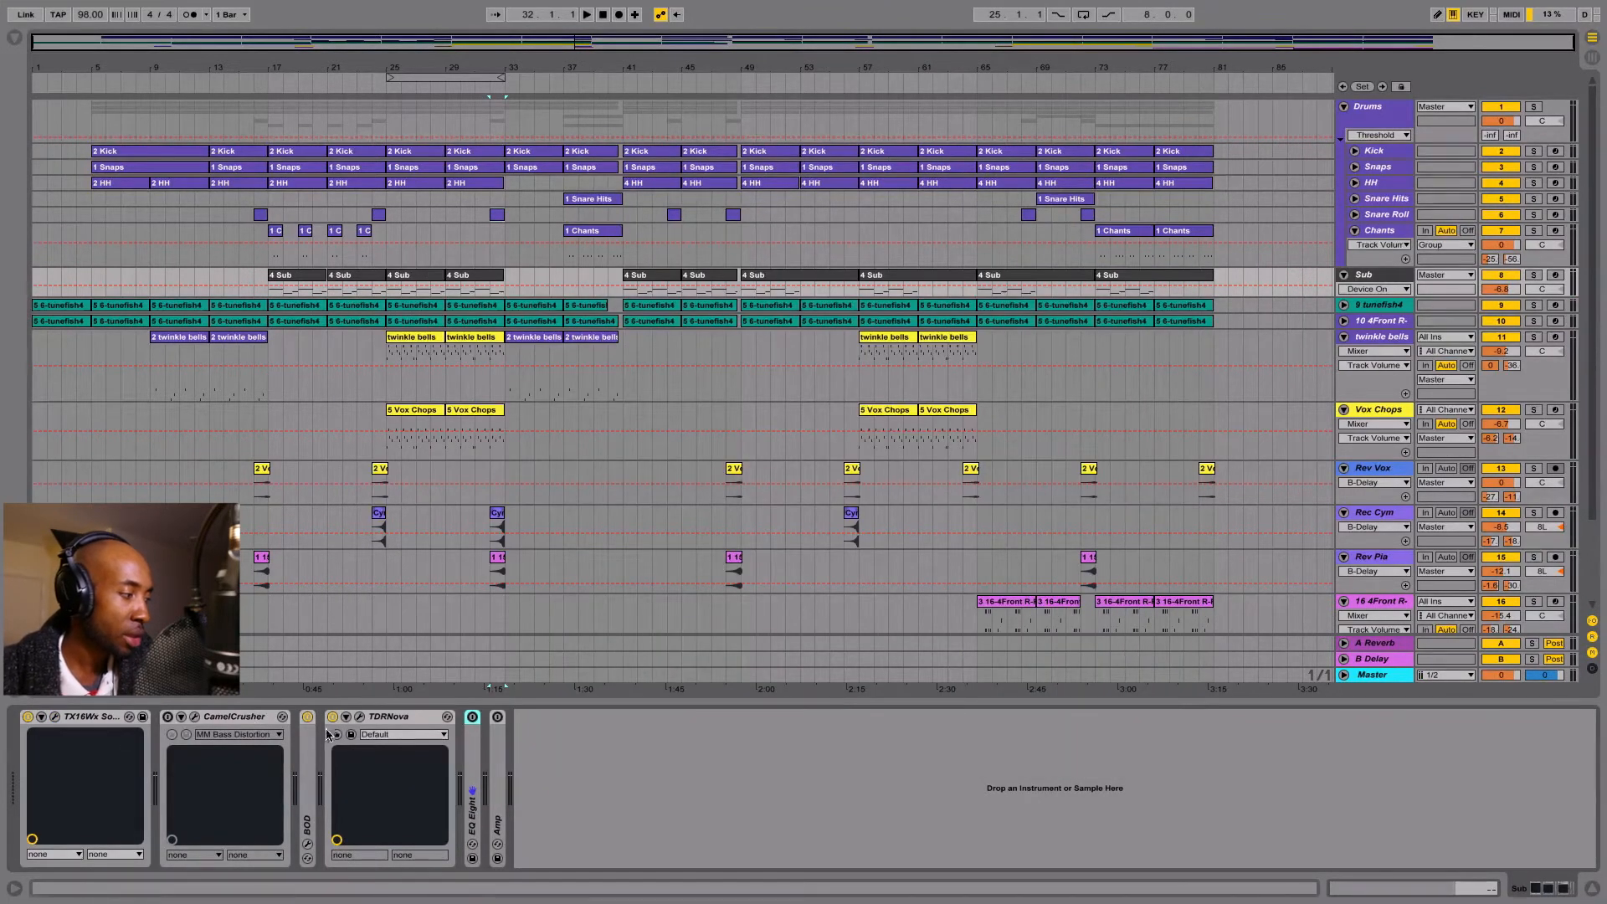
Examine the Sub track's BOD bass overdrive and the TDRNova equalizer curve, closing only the TDRNova window.
double_click(304, 751)
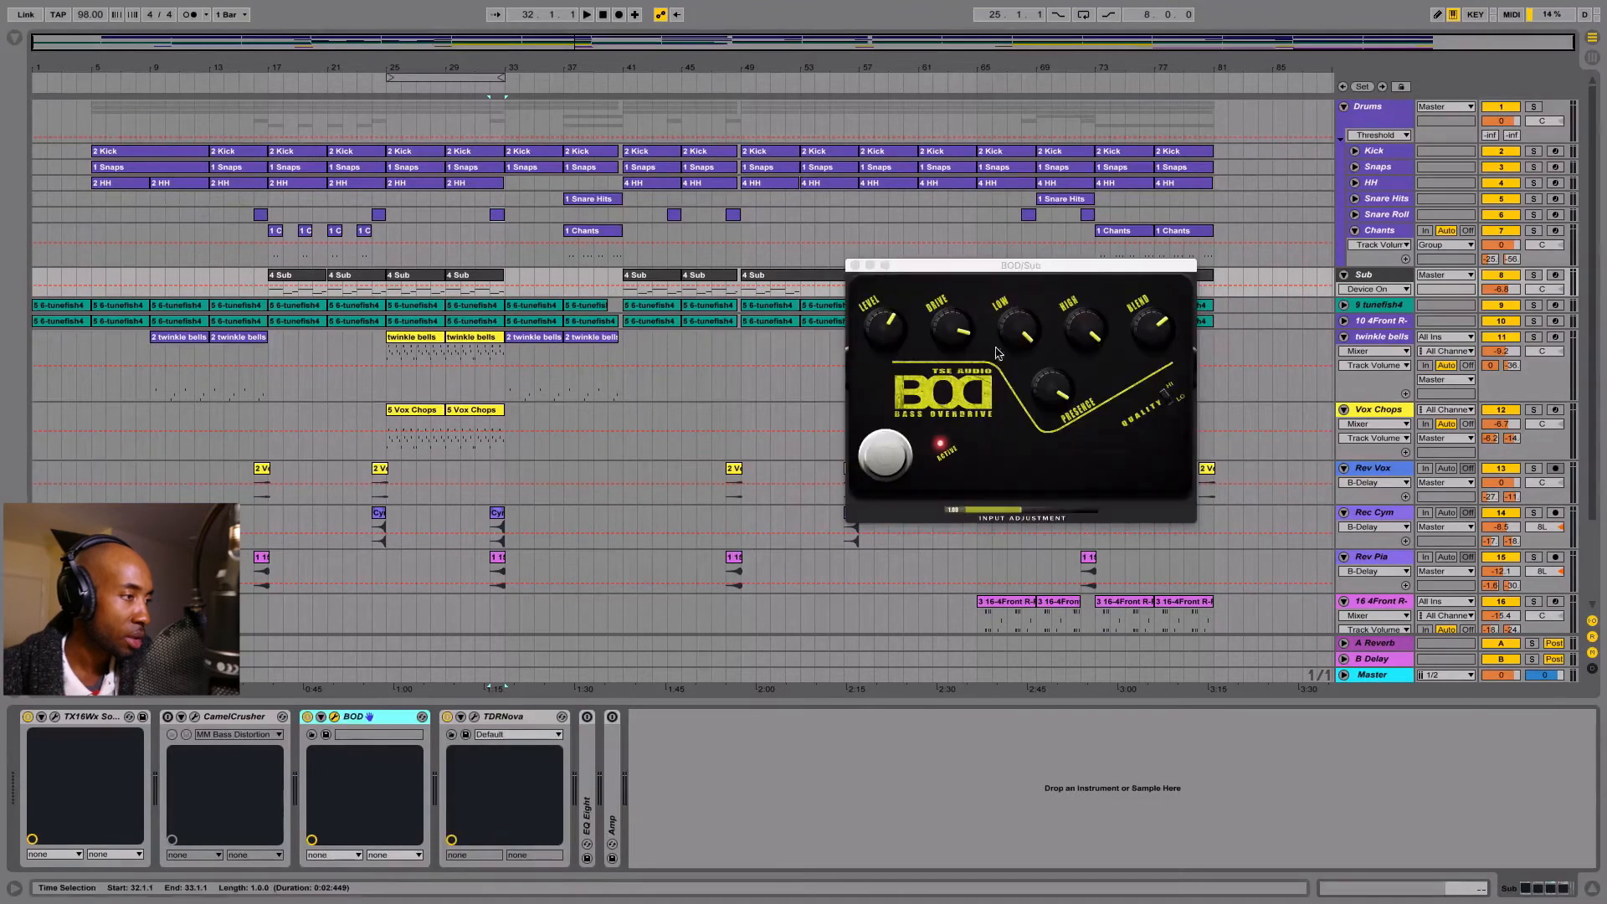
left_click_drag(1038, 270, 966, 274)
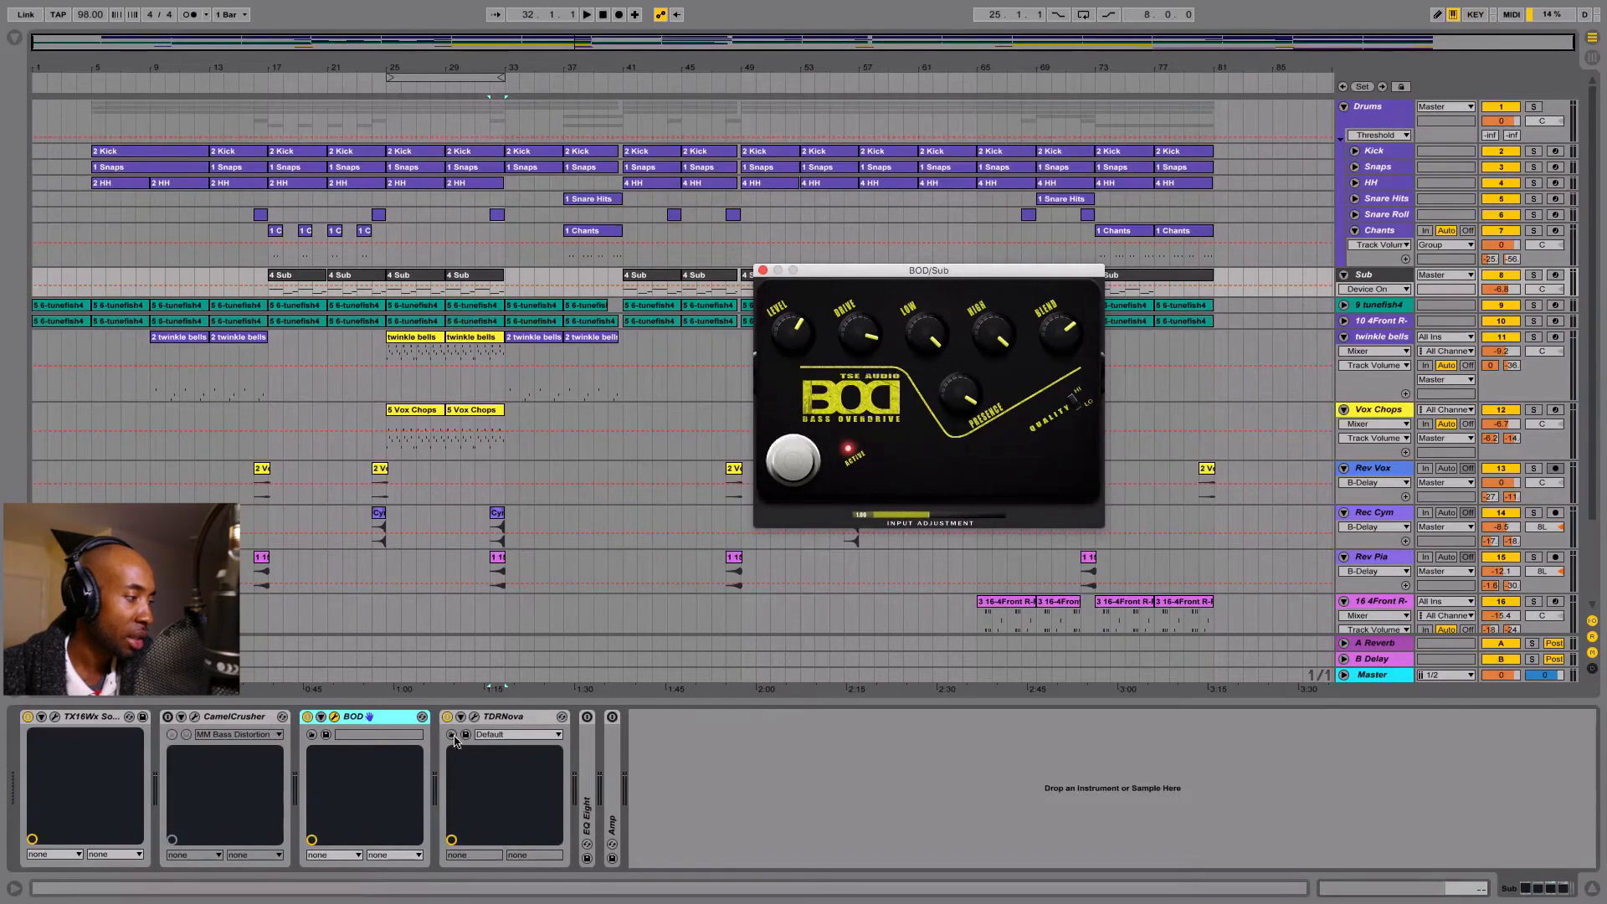
left_click(502, 720)
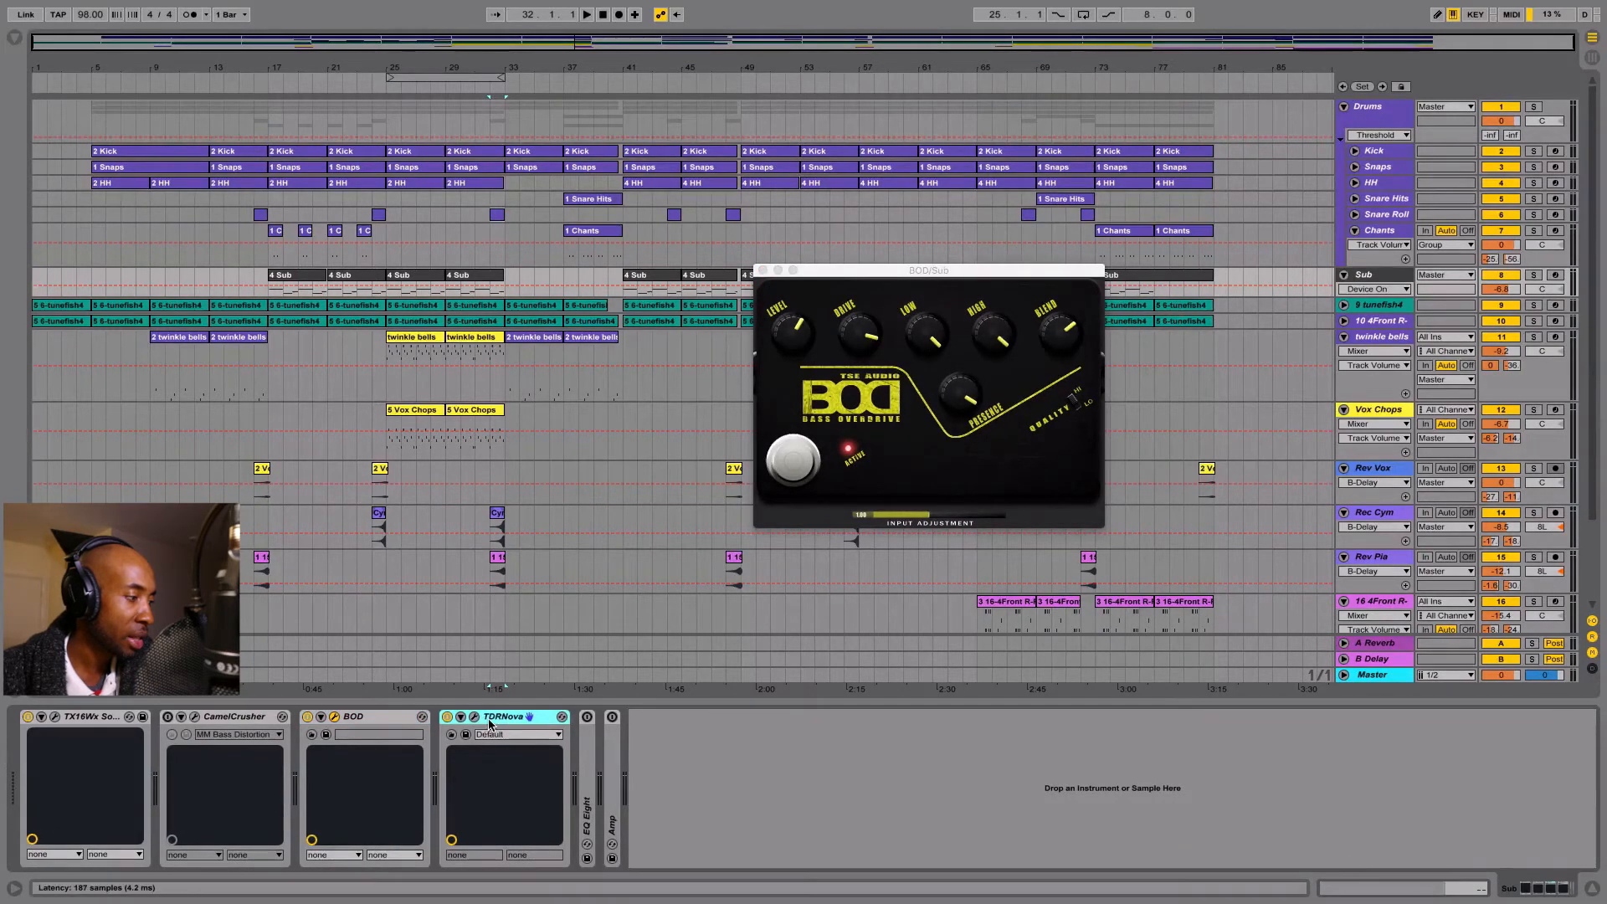
left_click(474, 716)
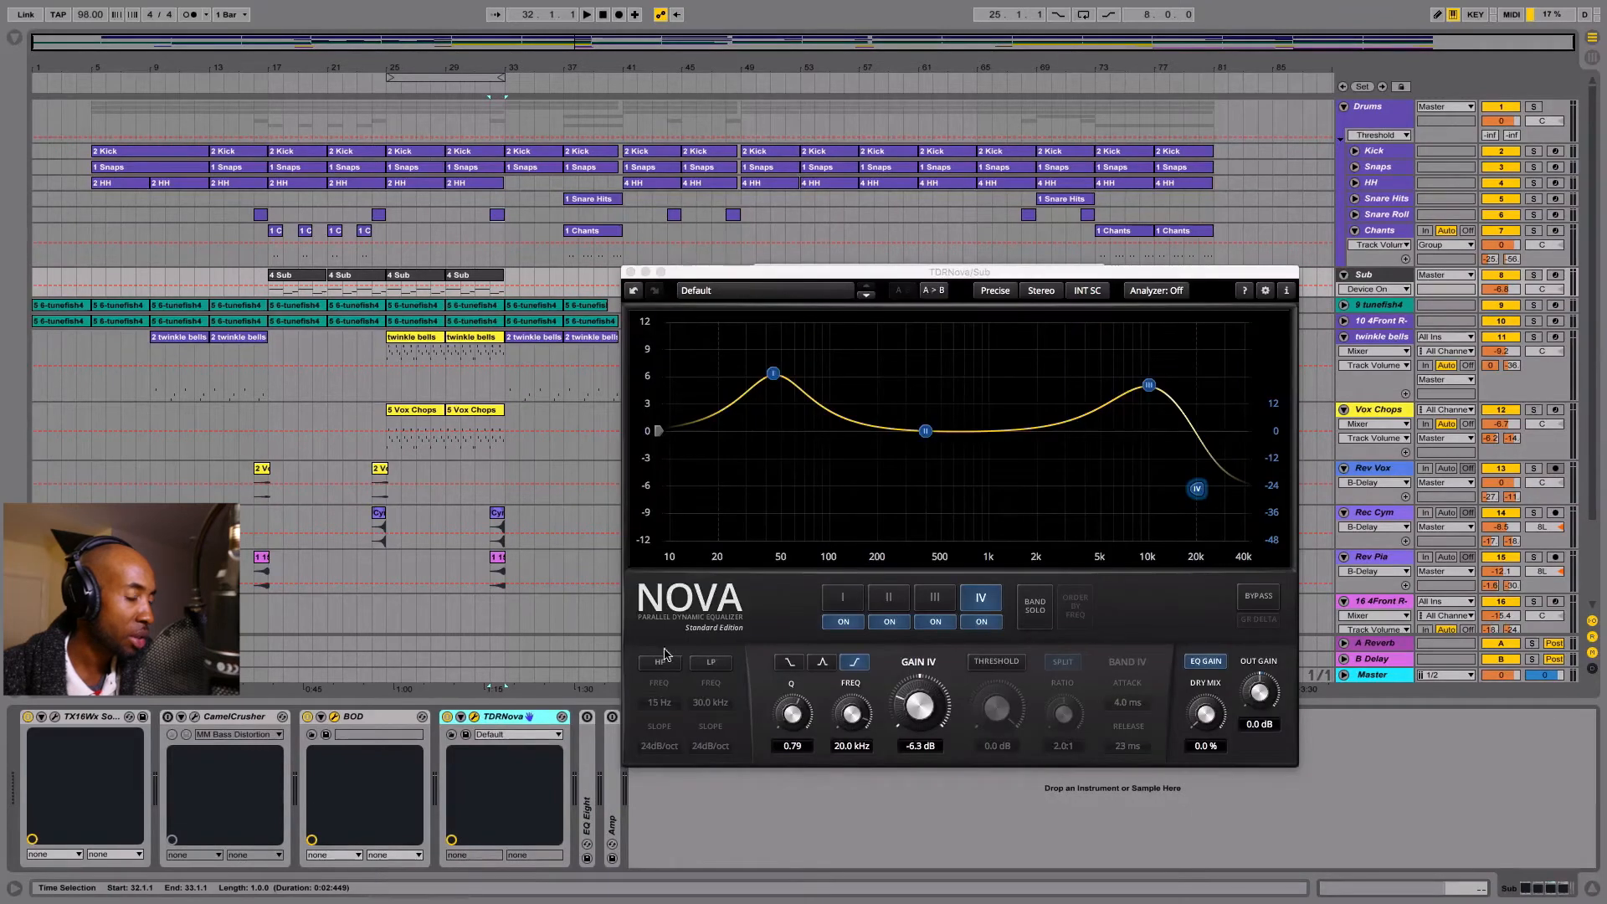
left_click(632, 272)
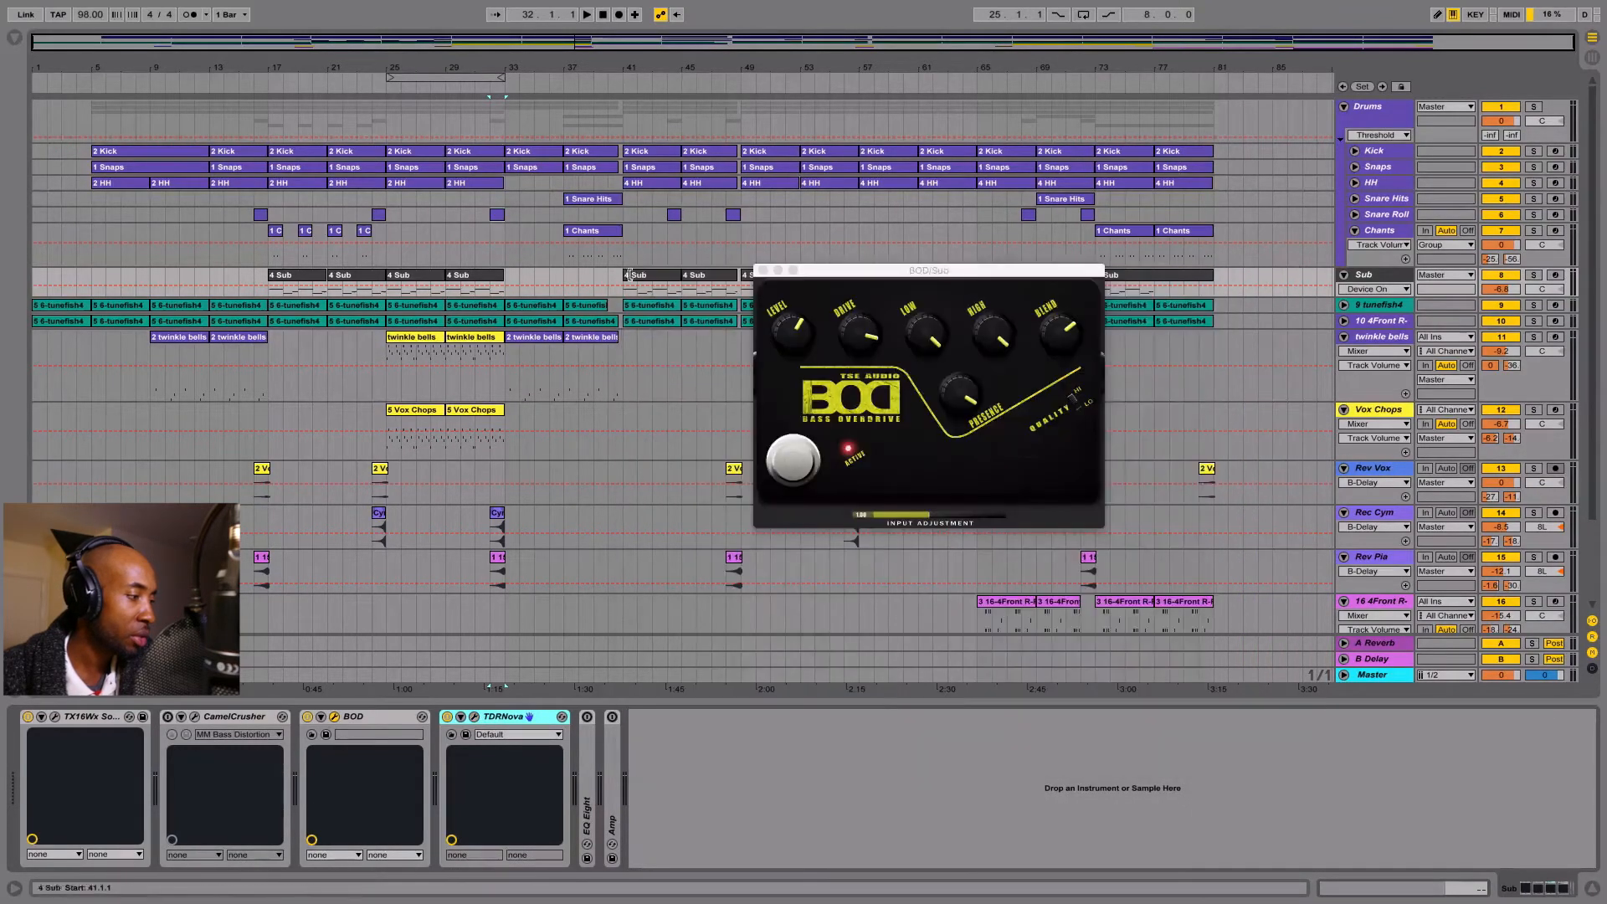
Fold the TDRNova device, check the Amp, and open CamelCrusher to view its MM Bass Distortion patch.
double_click(513, 716)
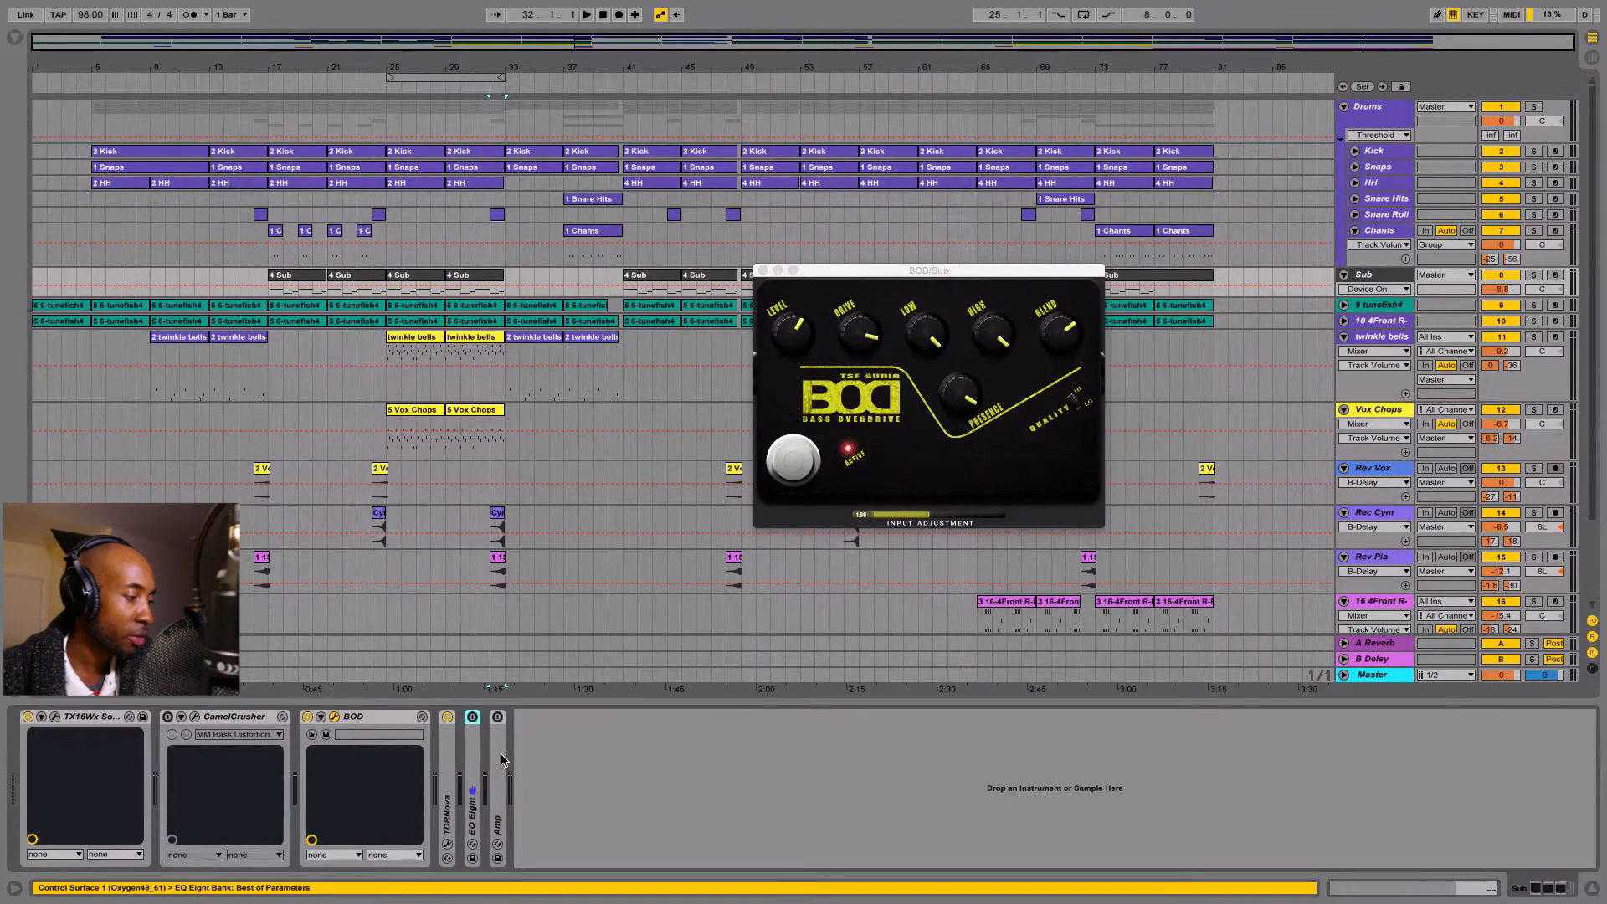
left_click(498, 756)
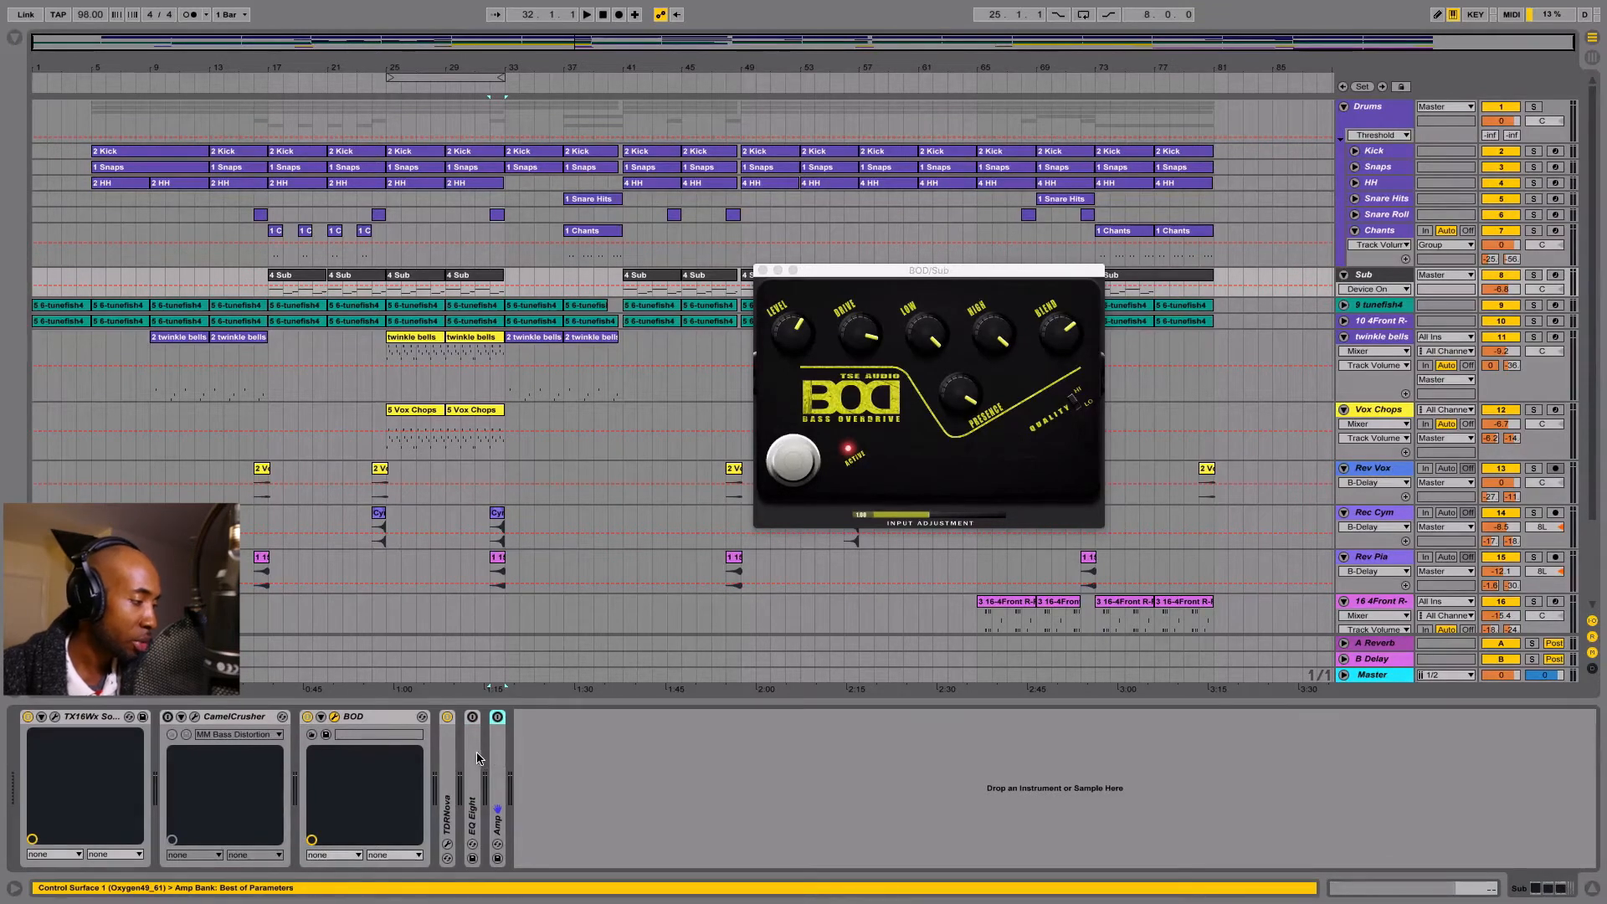
left_click(218, 718)
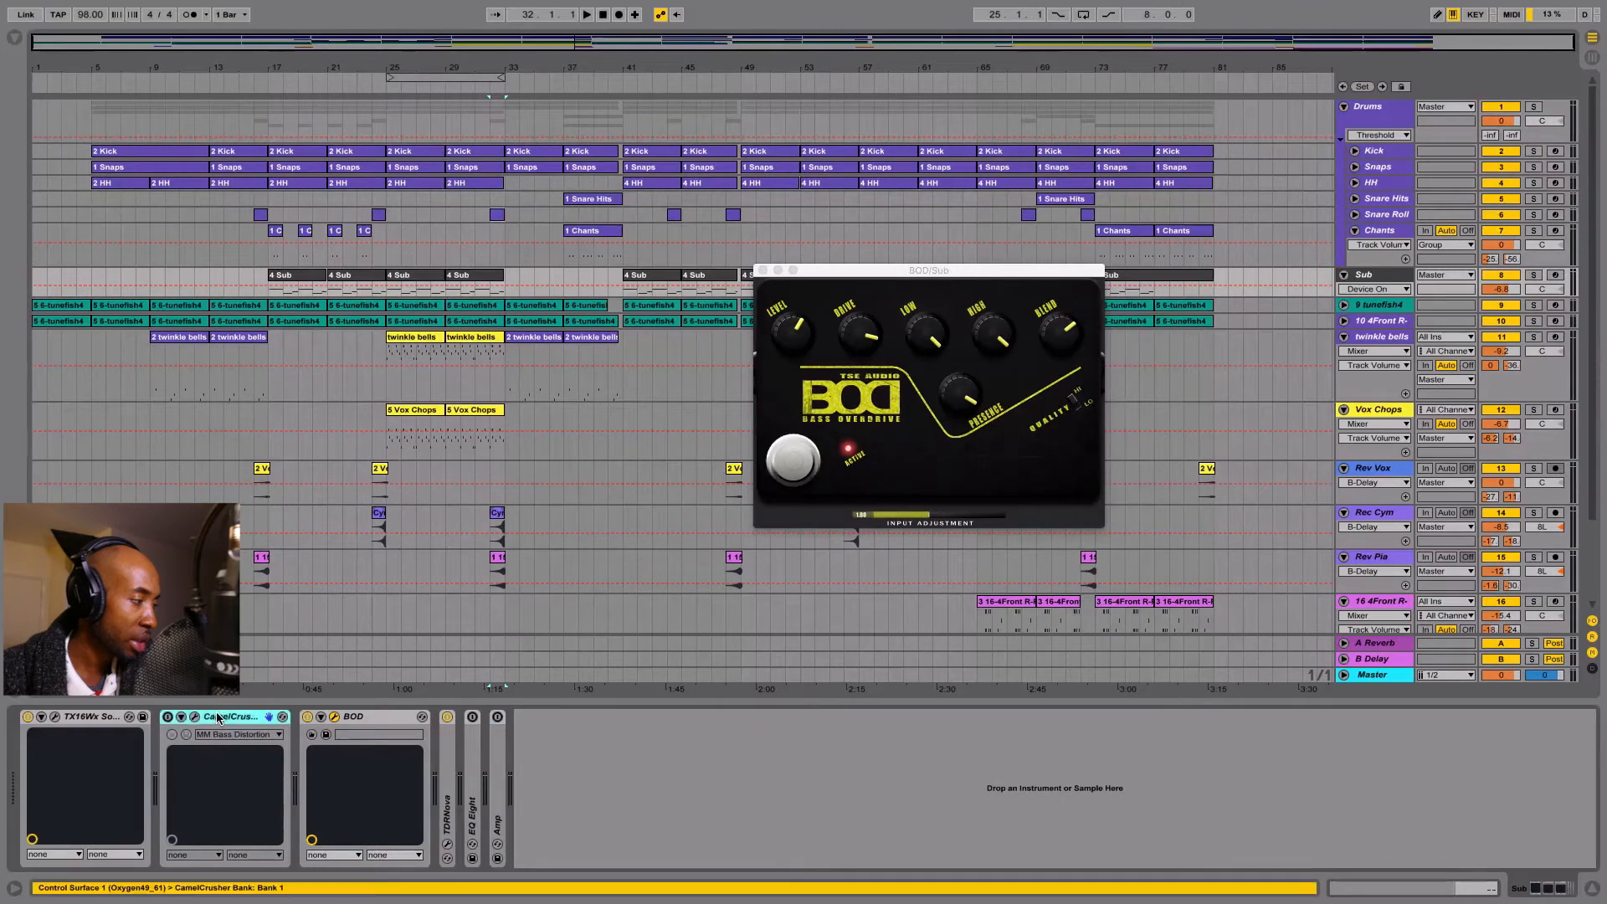
left_click(194, 718)
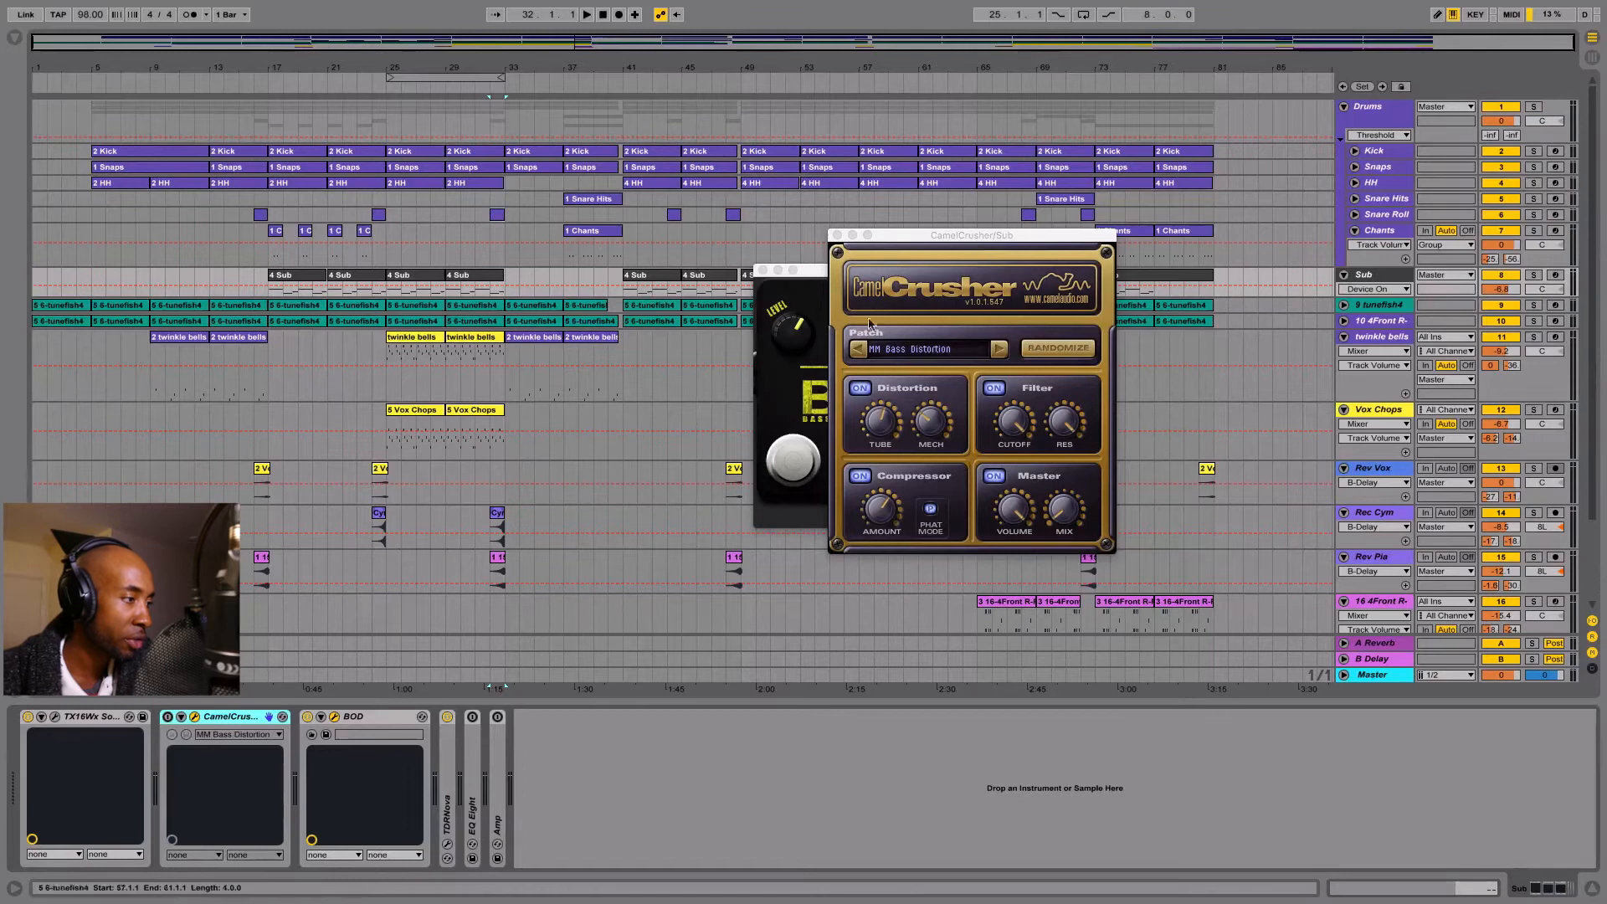
Show the 9 tunefish4 track's devices, play from bar 32 and solo the track.
left_click(1377, 308)
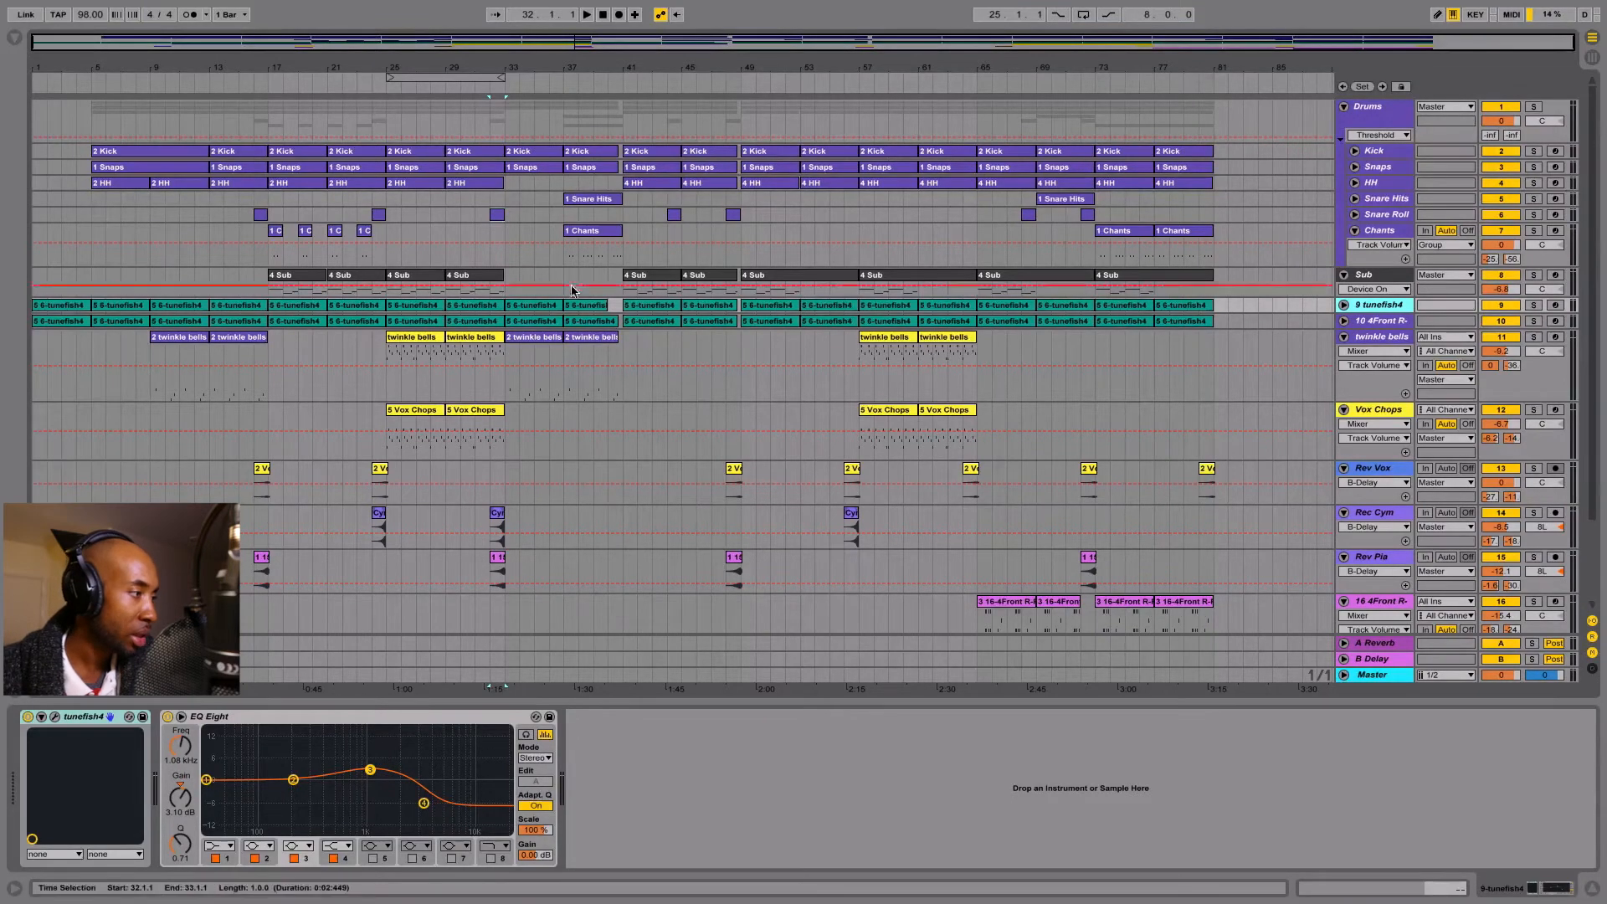
key("space")
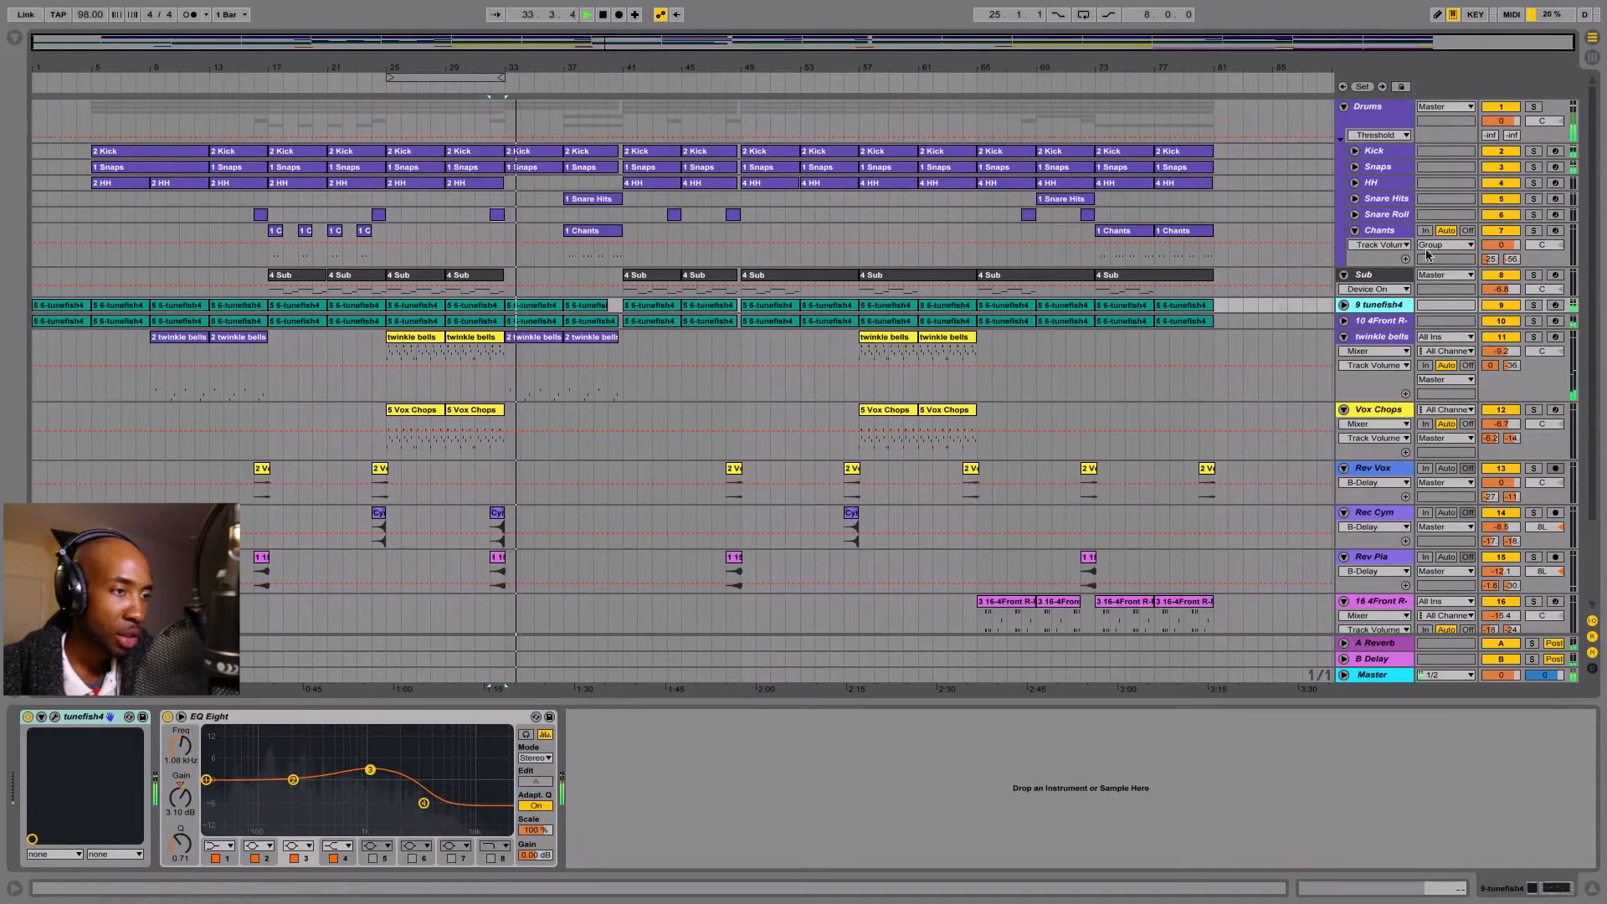
left_click(1533, 305)
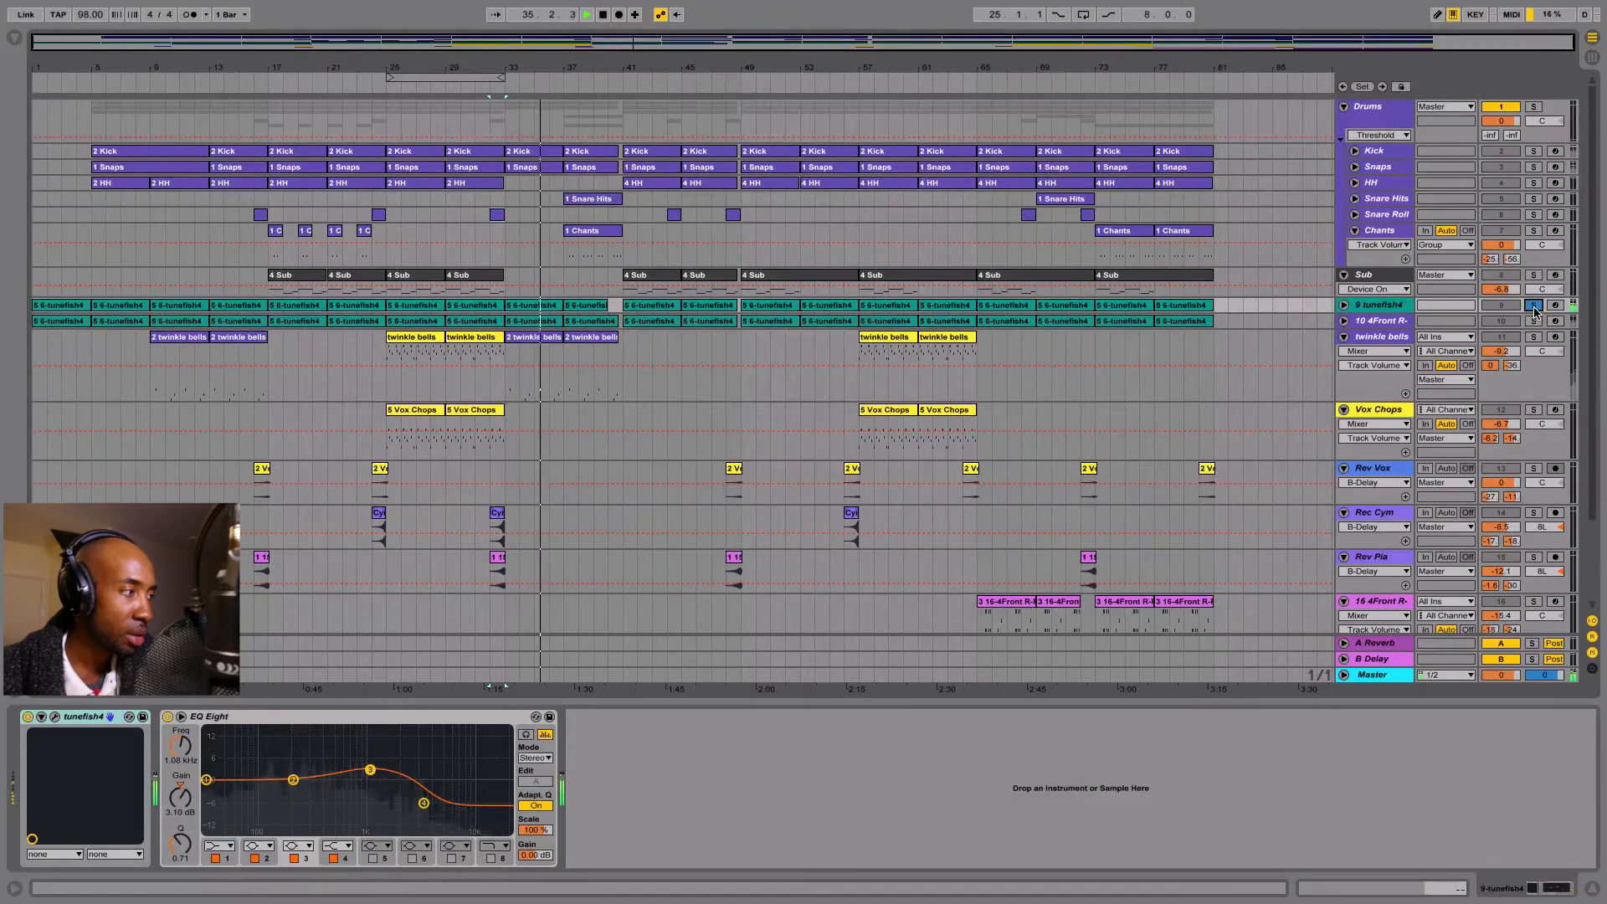
Switch the solo to the 10 4Front R-Piano track, listen to it and inspect its 4Front R-Piano instrument.
left_click(1533, 320)
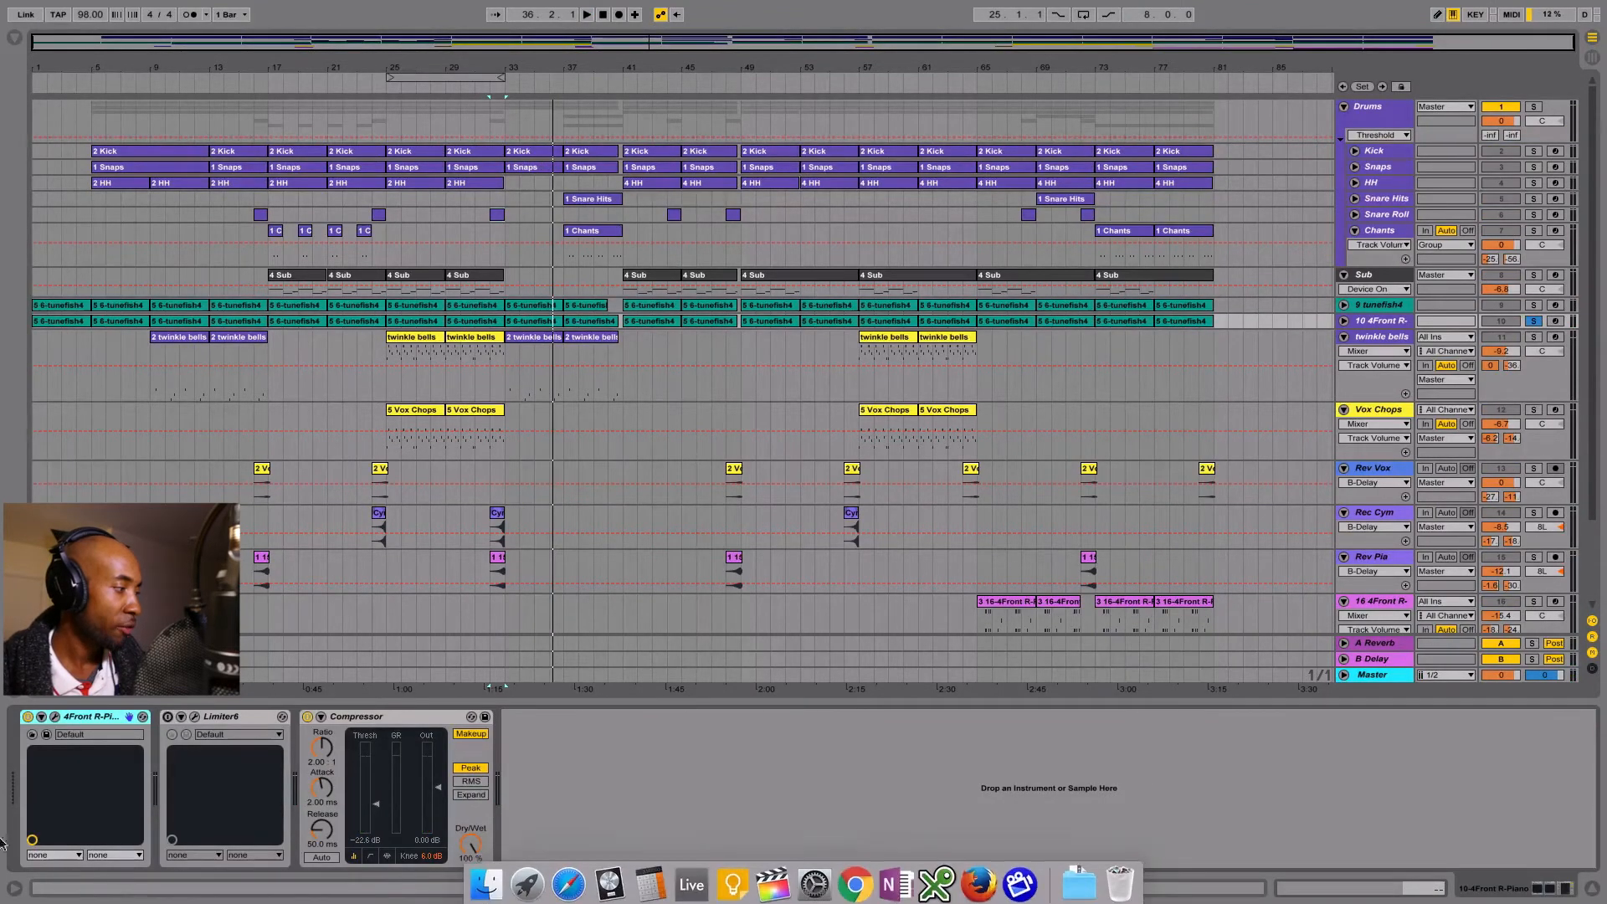
left_click(55, 717)
left_click(768, 81)
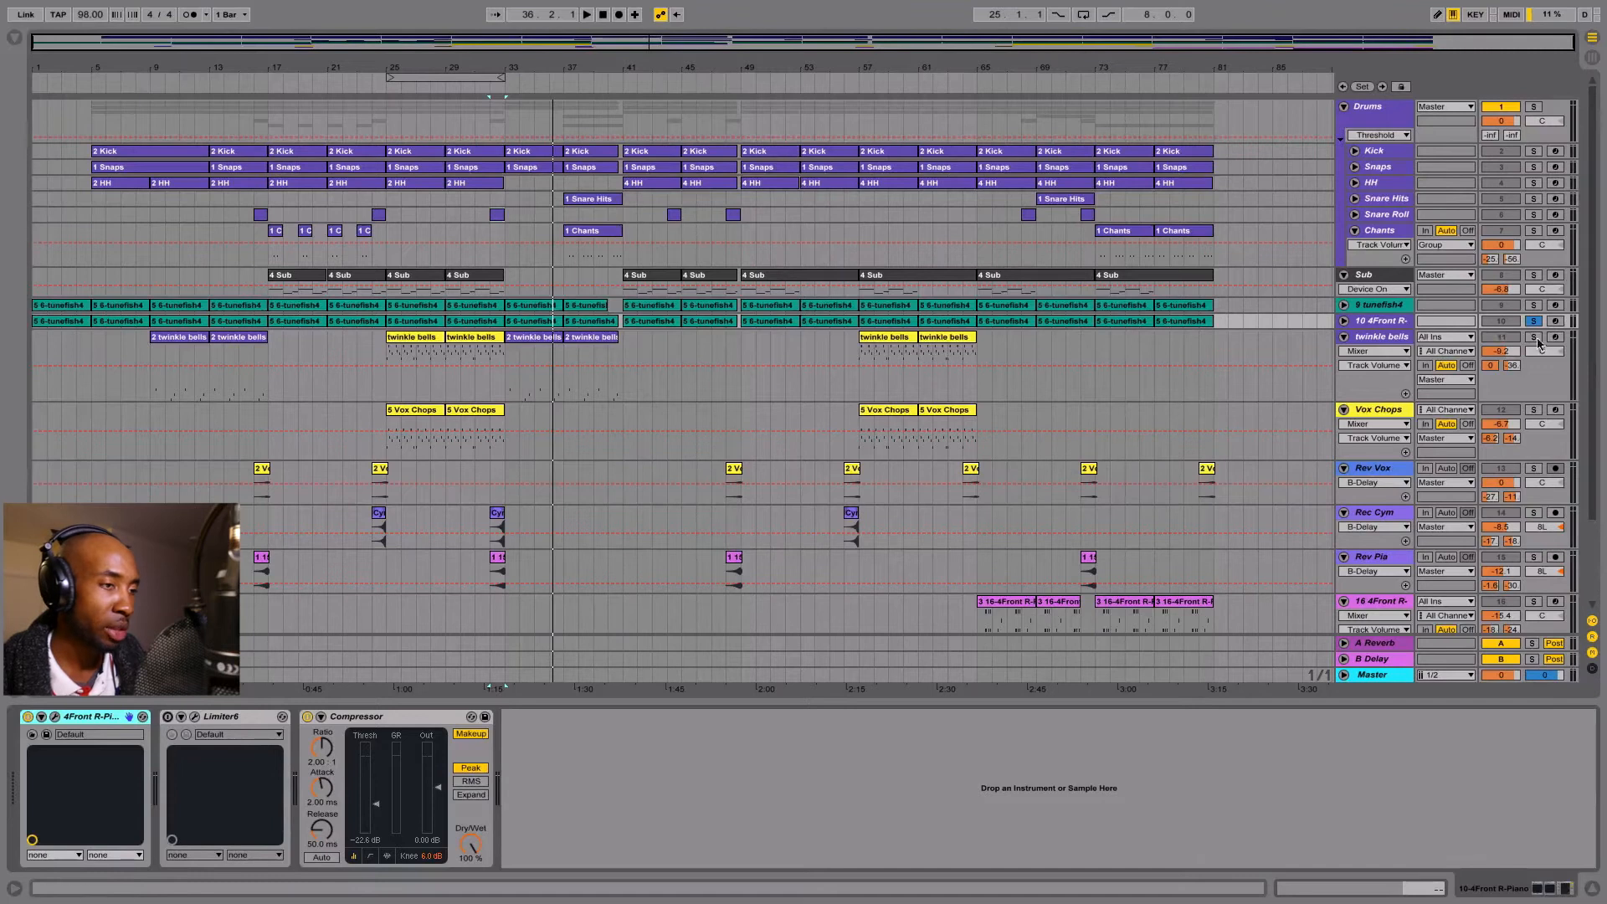
Show the twinkle bells track's devices, switch the solo to it and listen from bar 9.
left_click(500, 362)
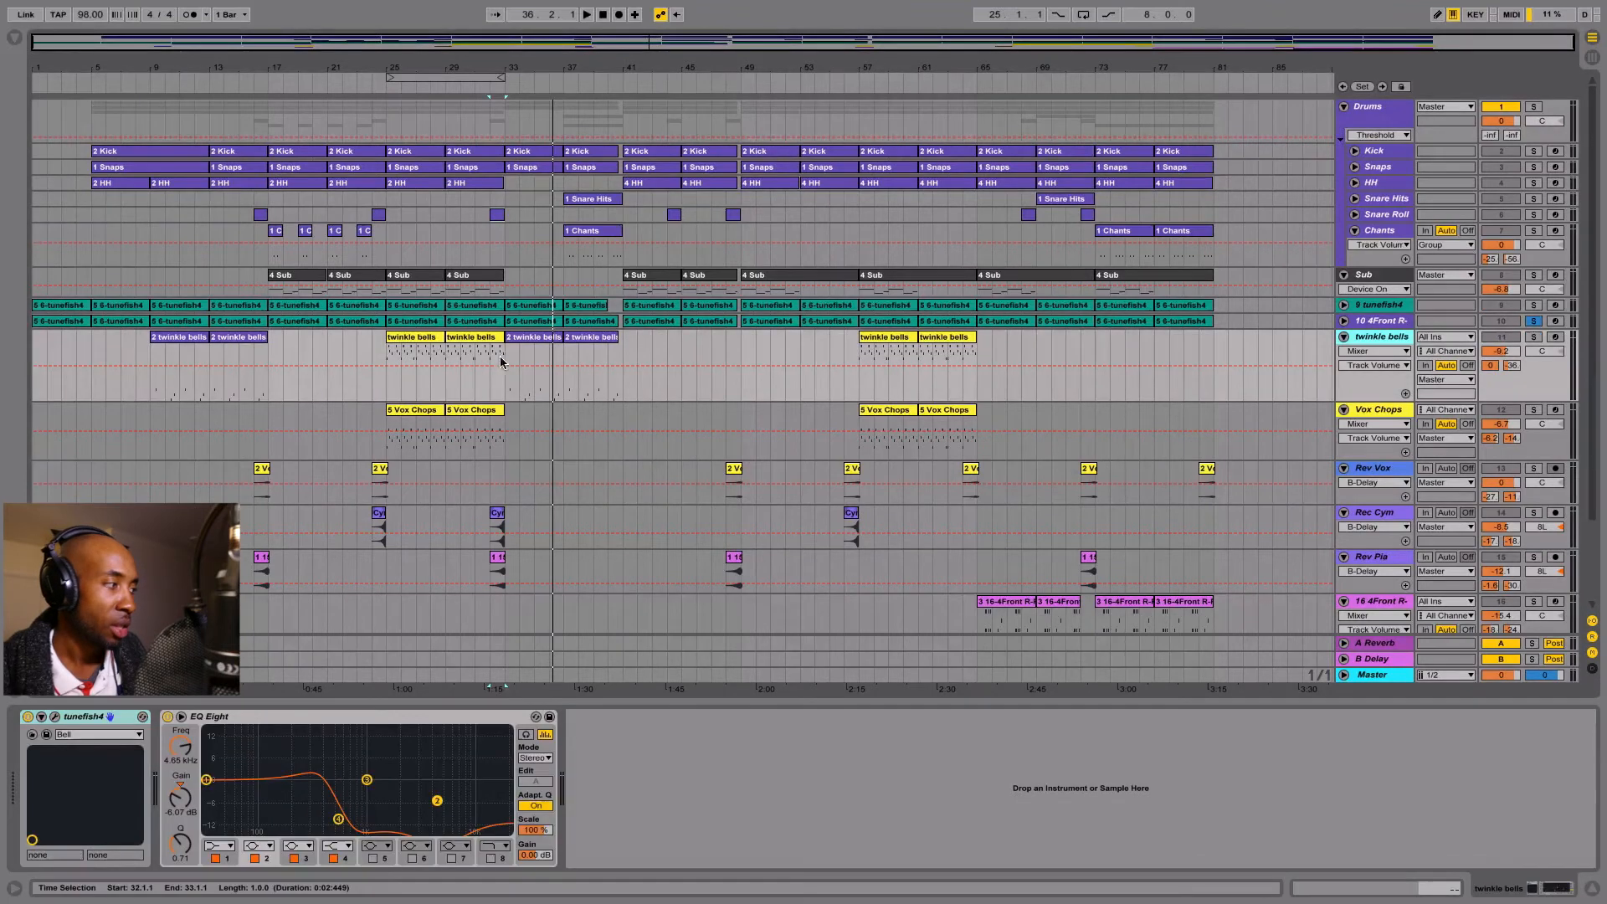
left_click(149, 81)
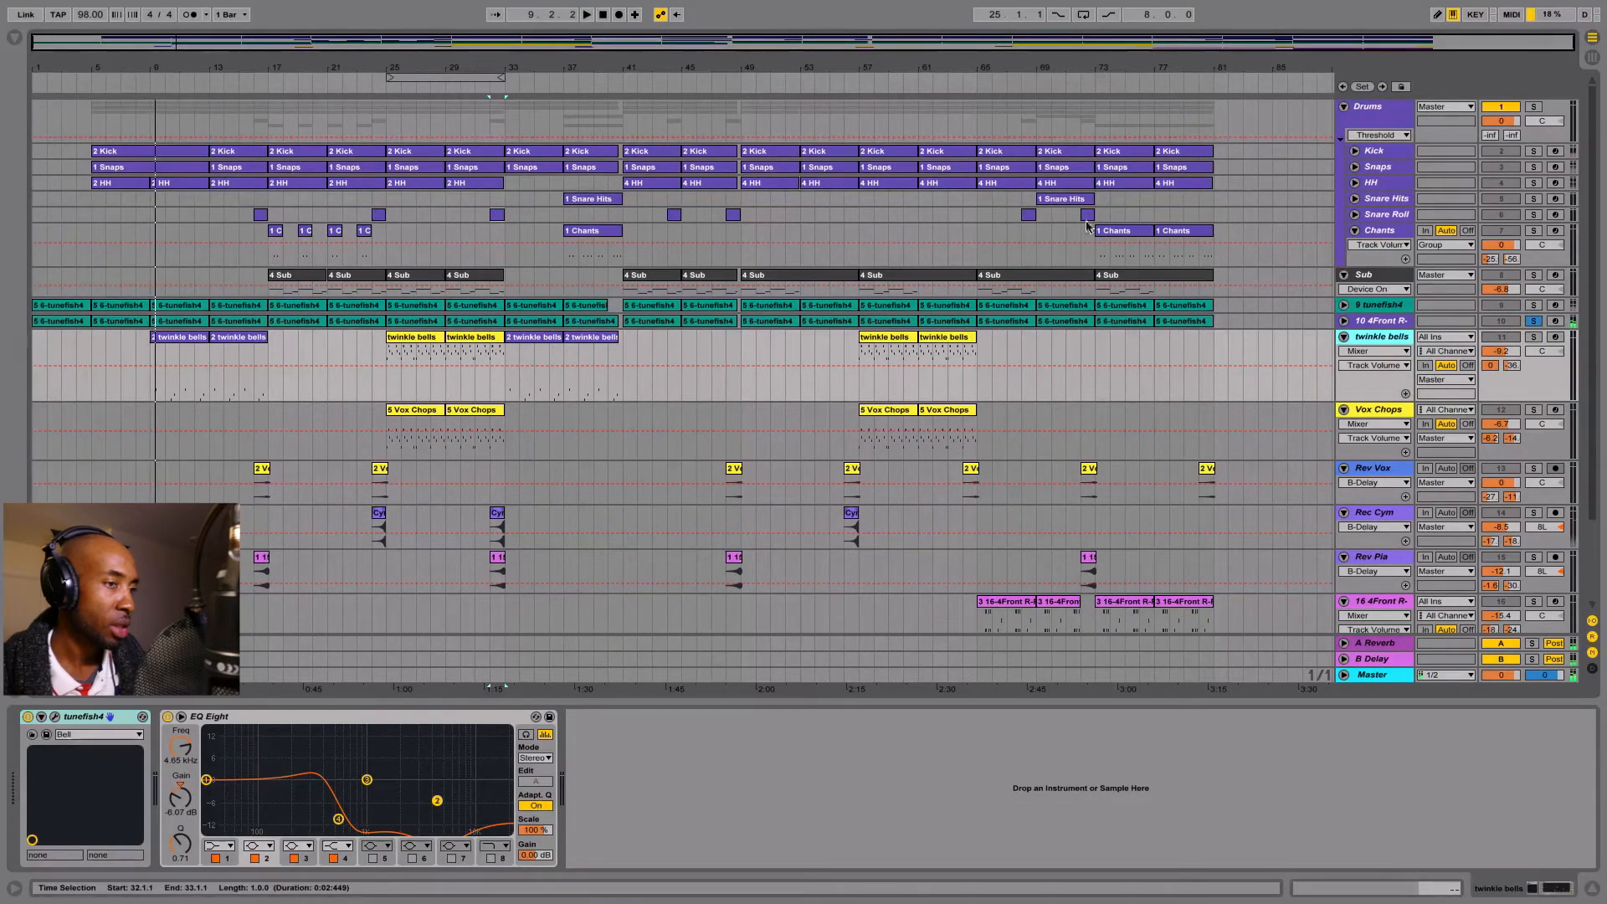
left_click(1536, 337)
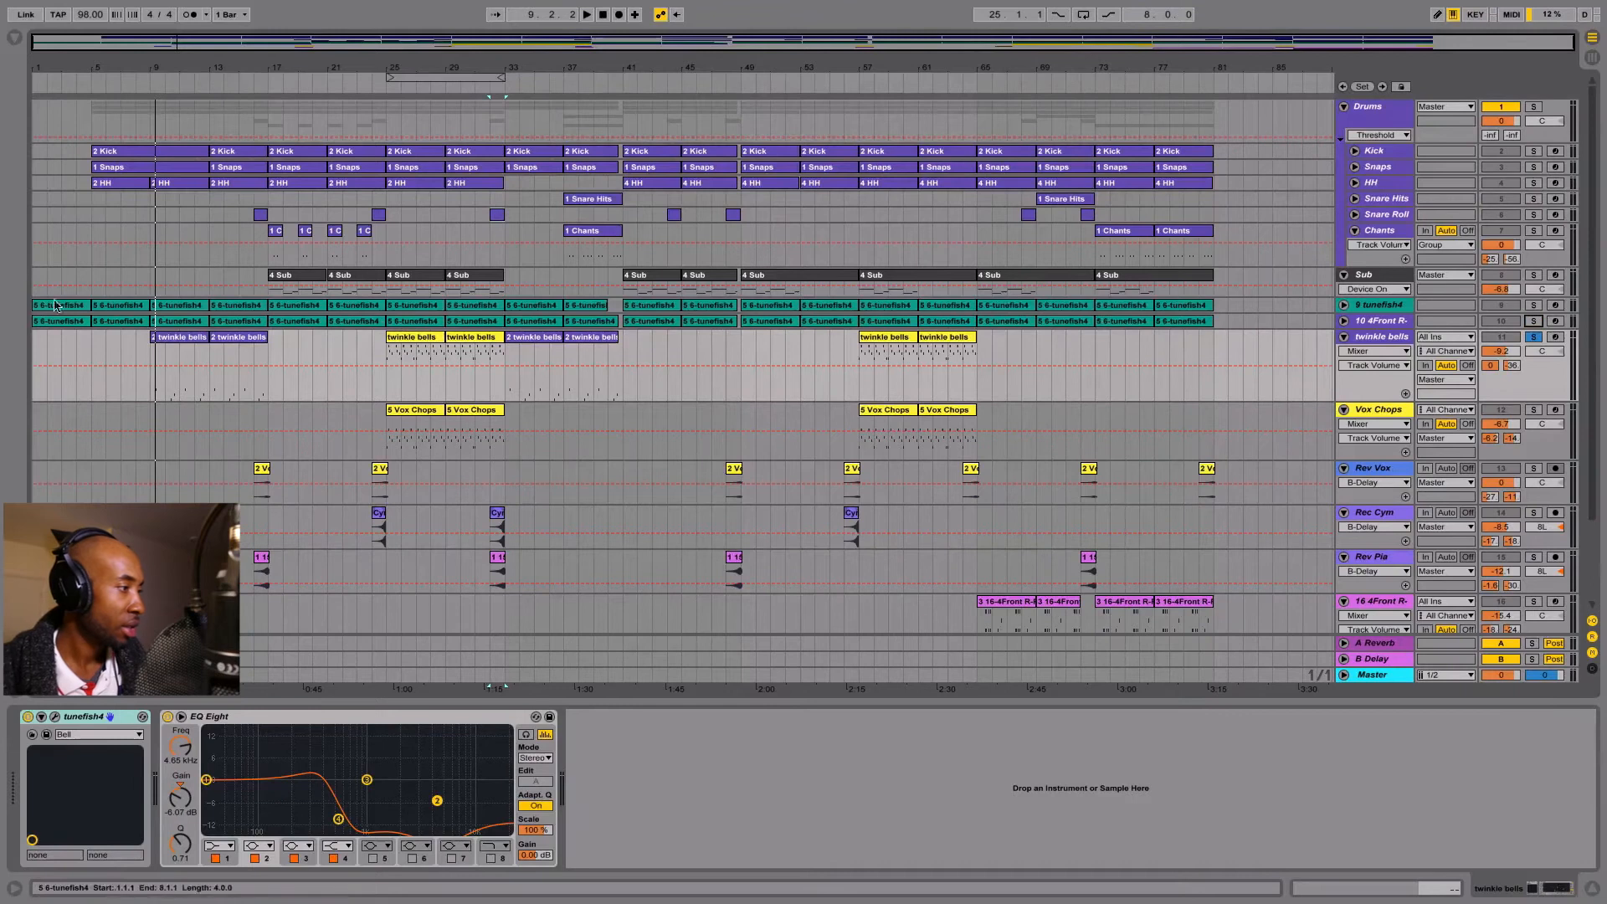
left_click(141, 89)
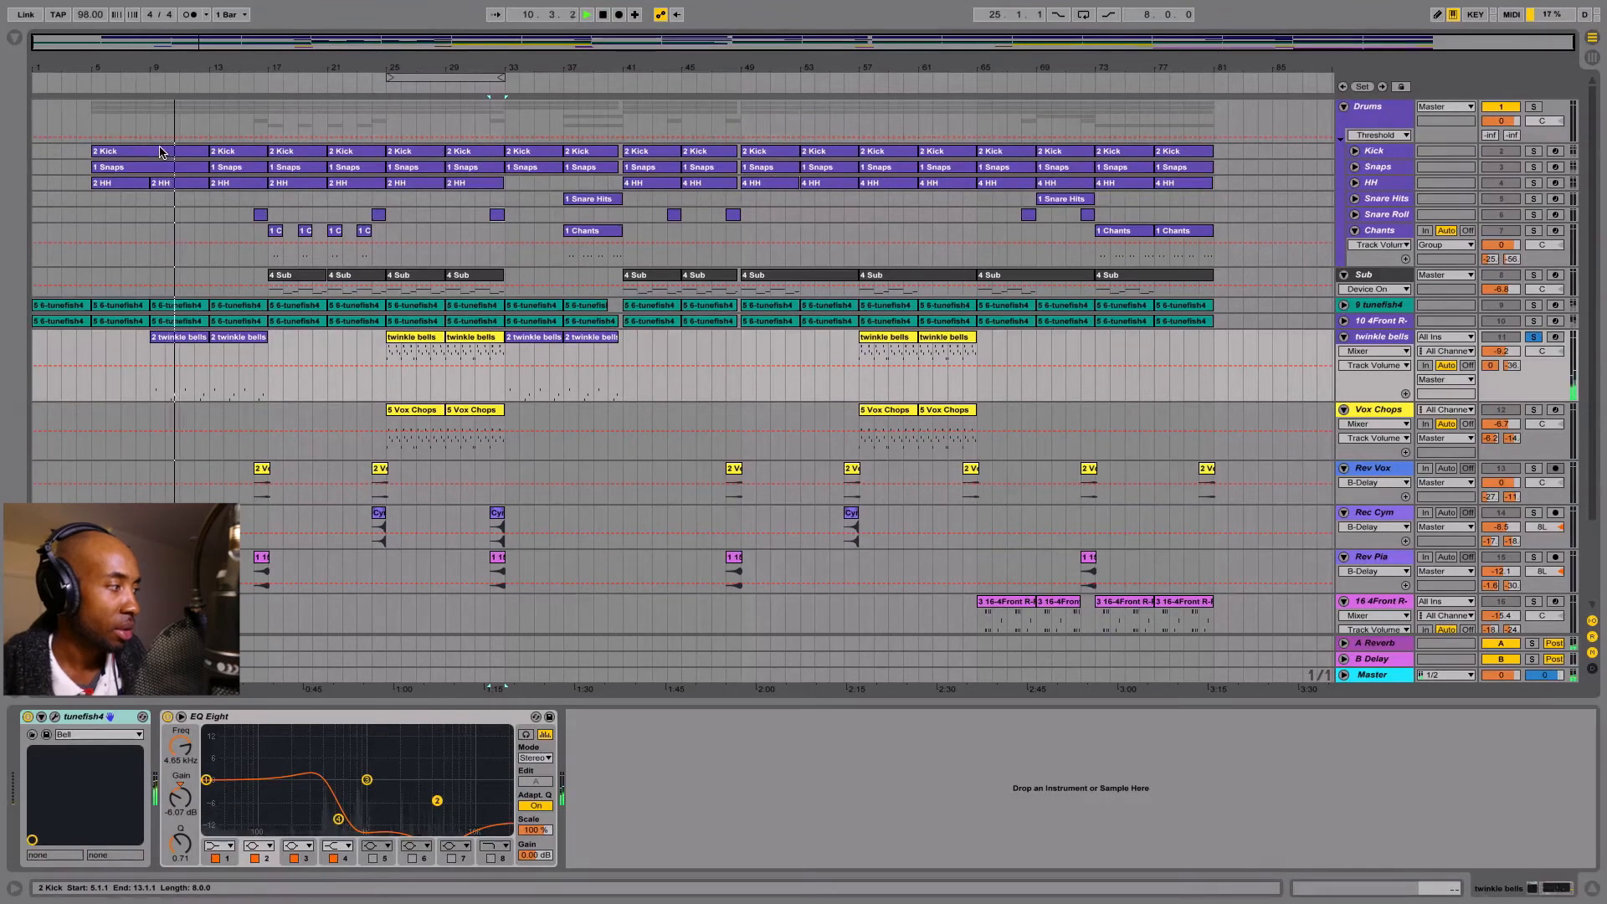
Stop playback and compare the devices behind the twinkle bells and Vox Chops clips at bar 25.
key("space")
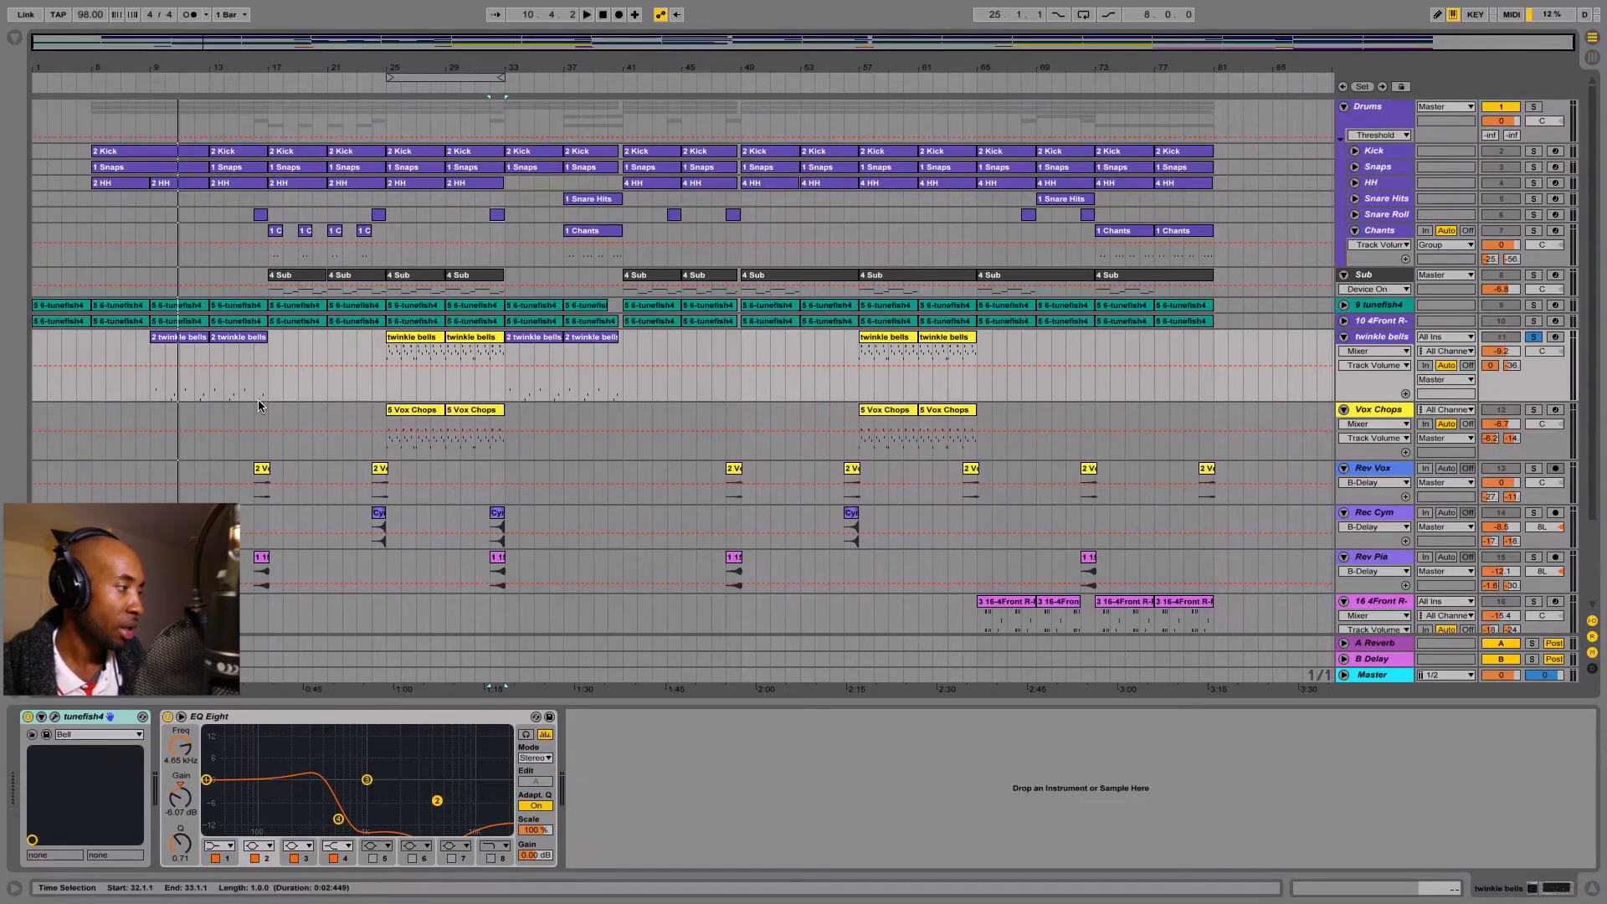
left_click(425, 338)
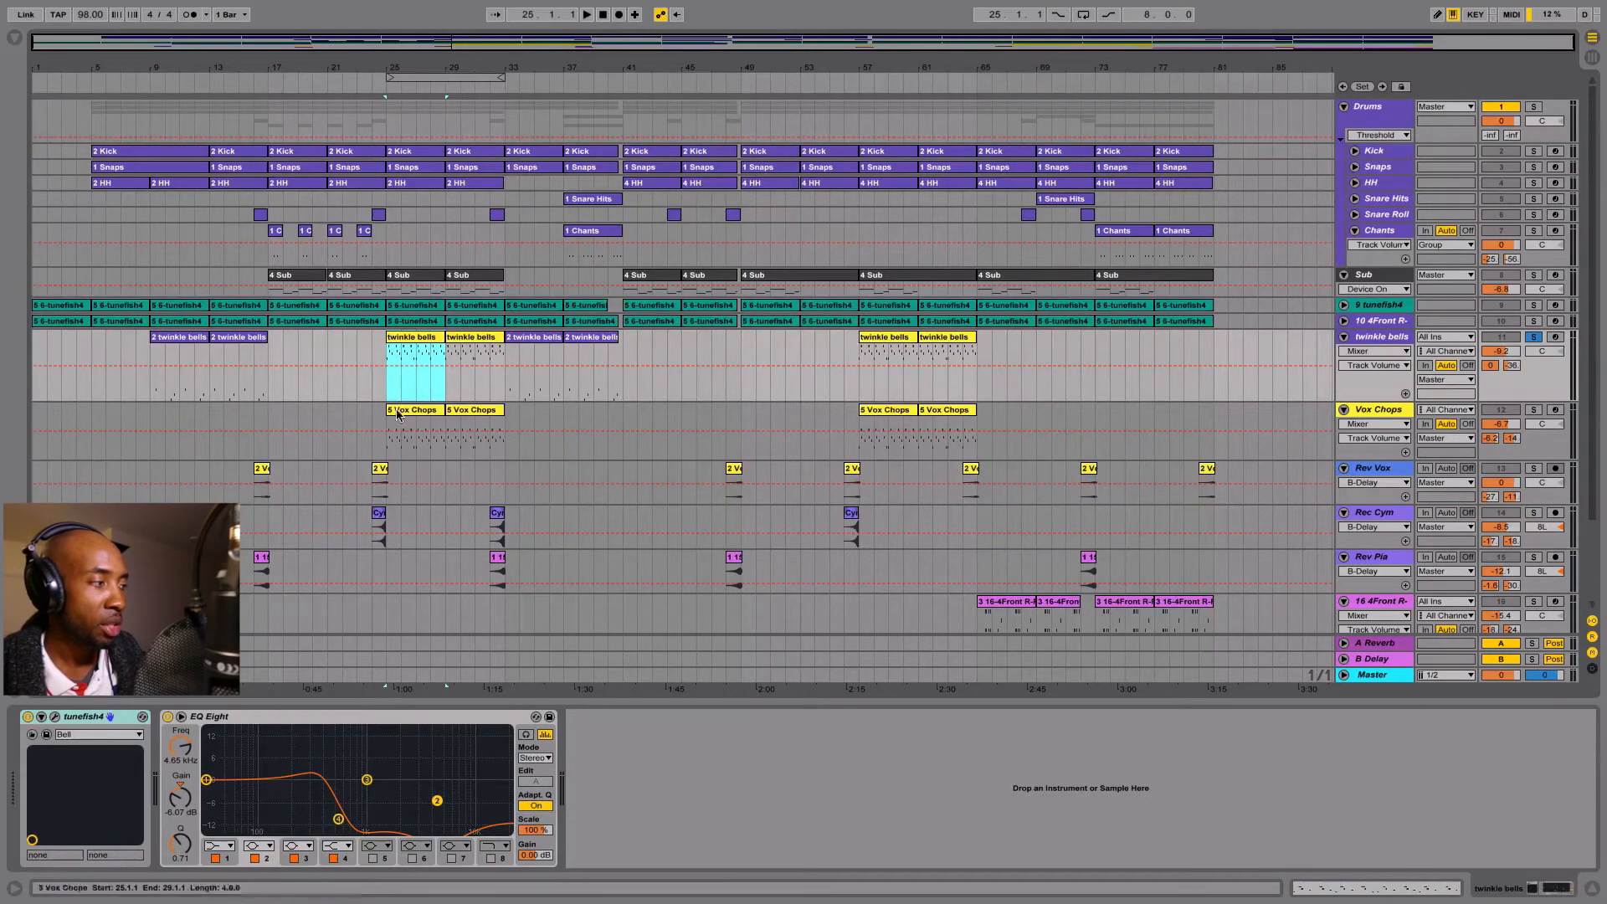
left_click(430, 416)
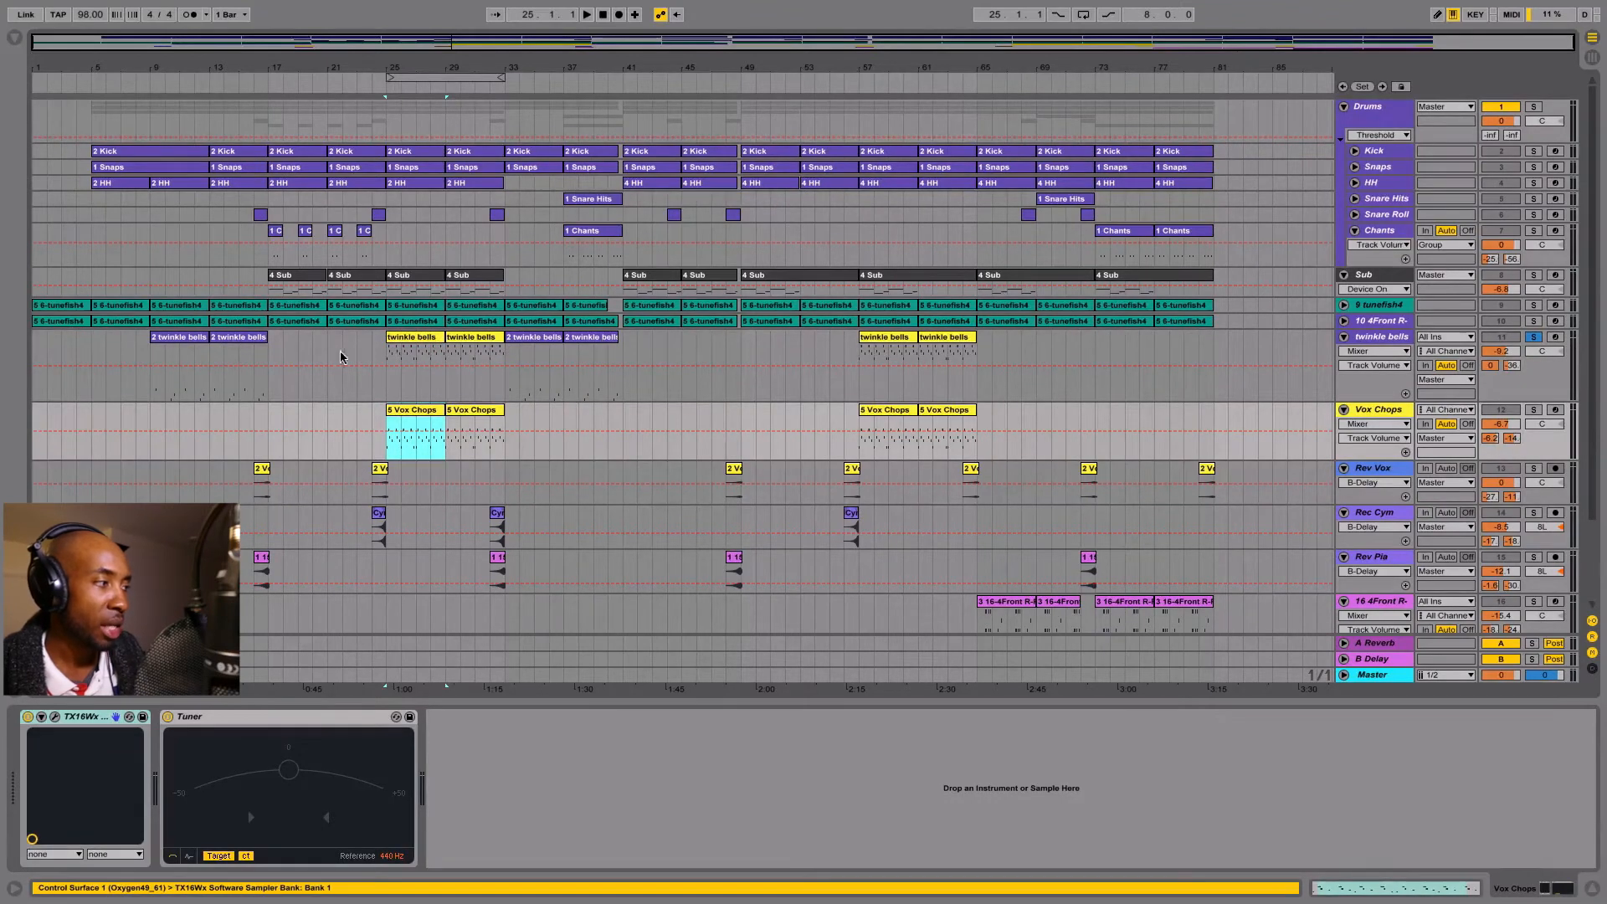
left_click(408, 341)
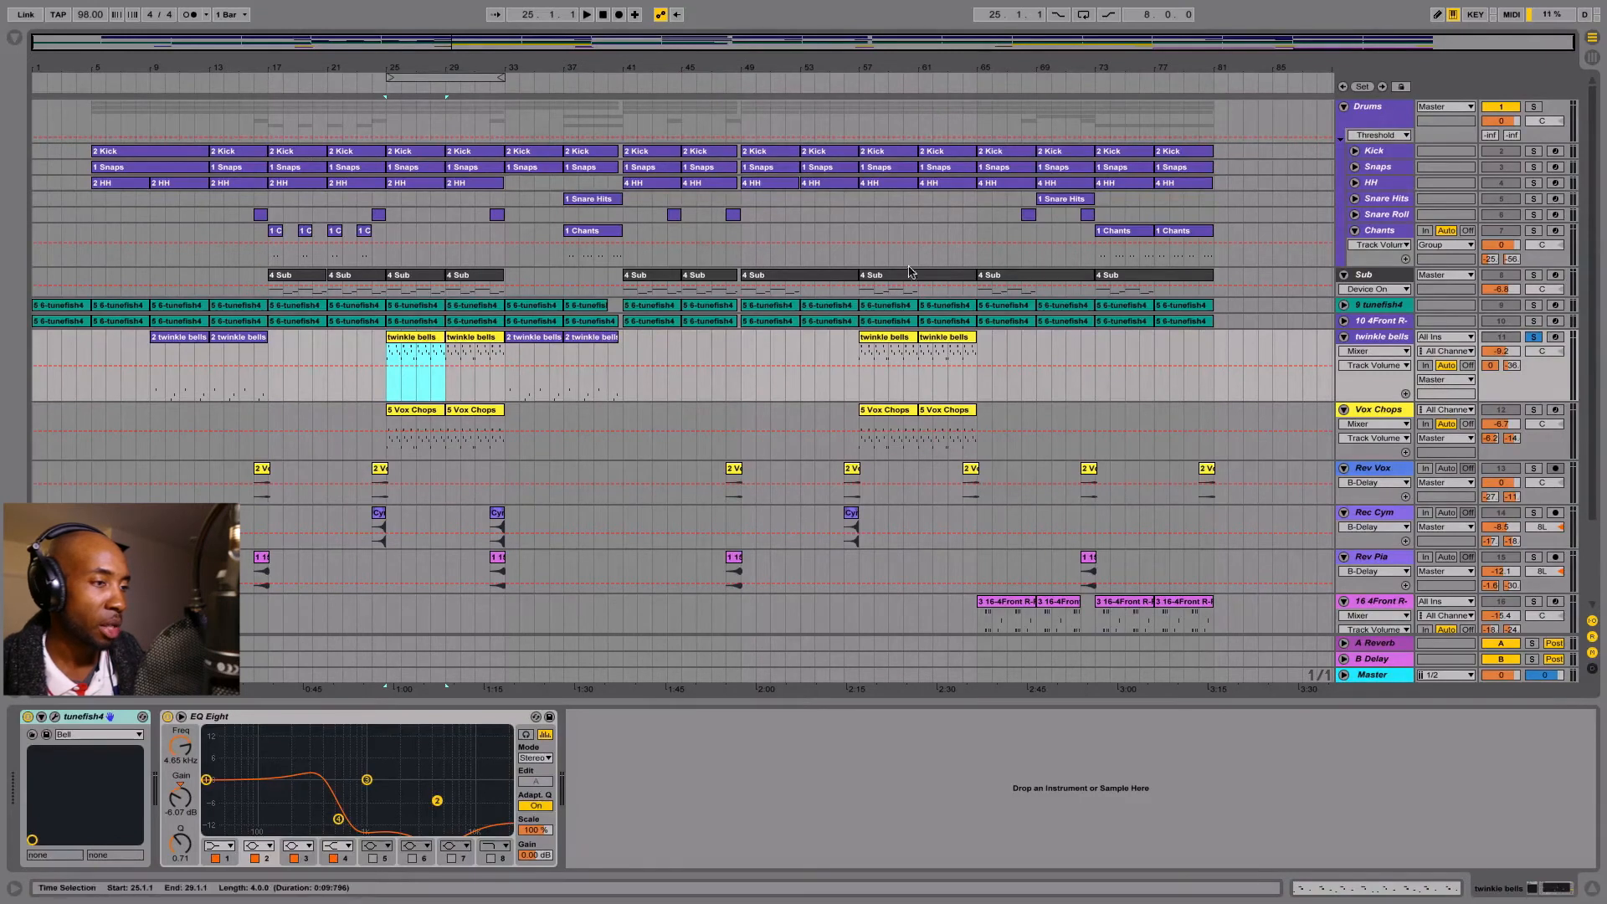
Play from bar 25 with Vox Chops soloed alongside twinkle bells, and show the Vox Chops devices.
key("space")
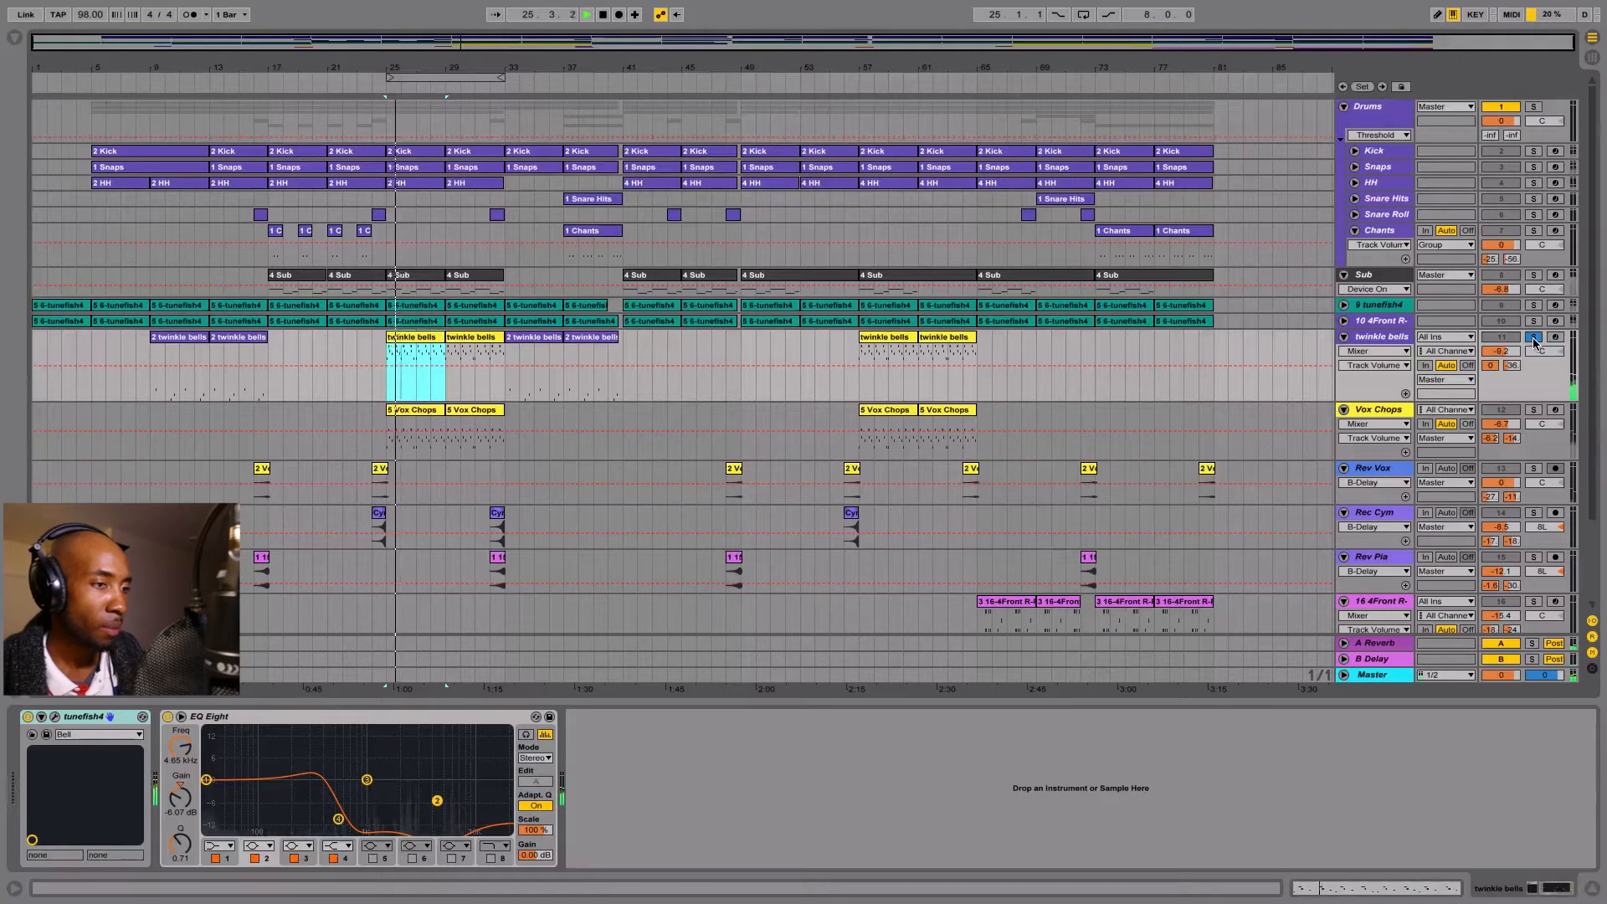
left_click(1534, 410)
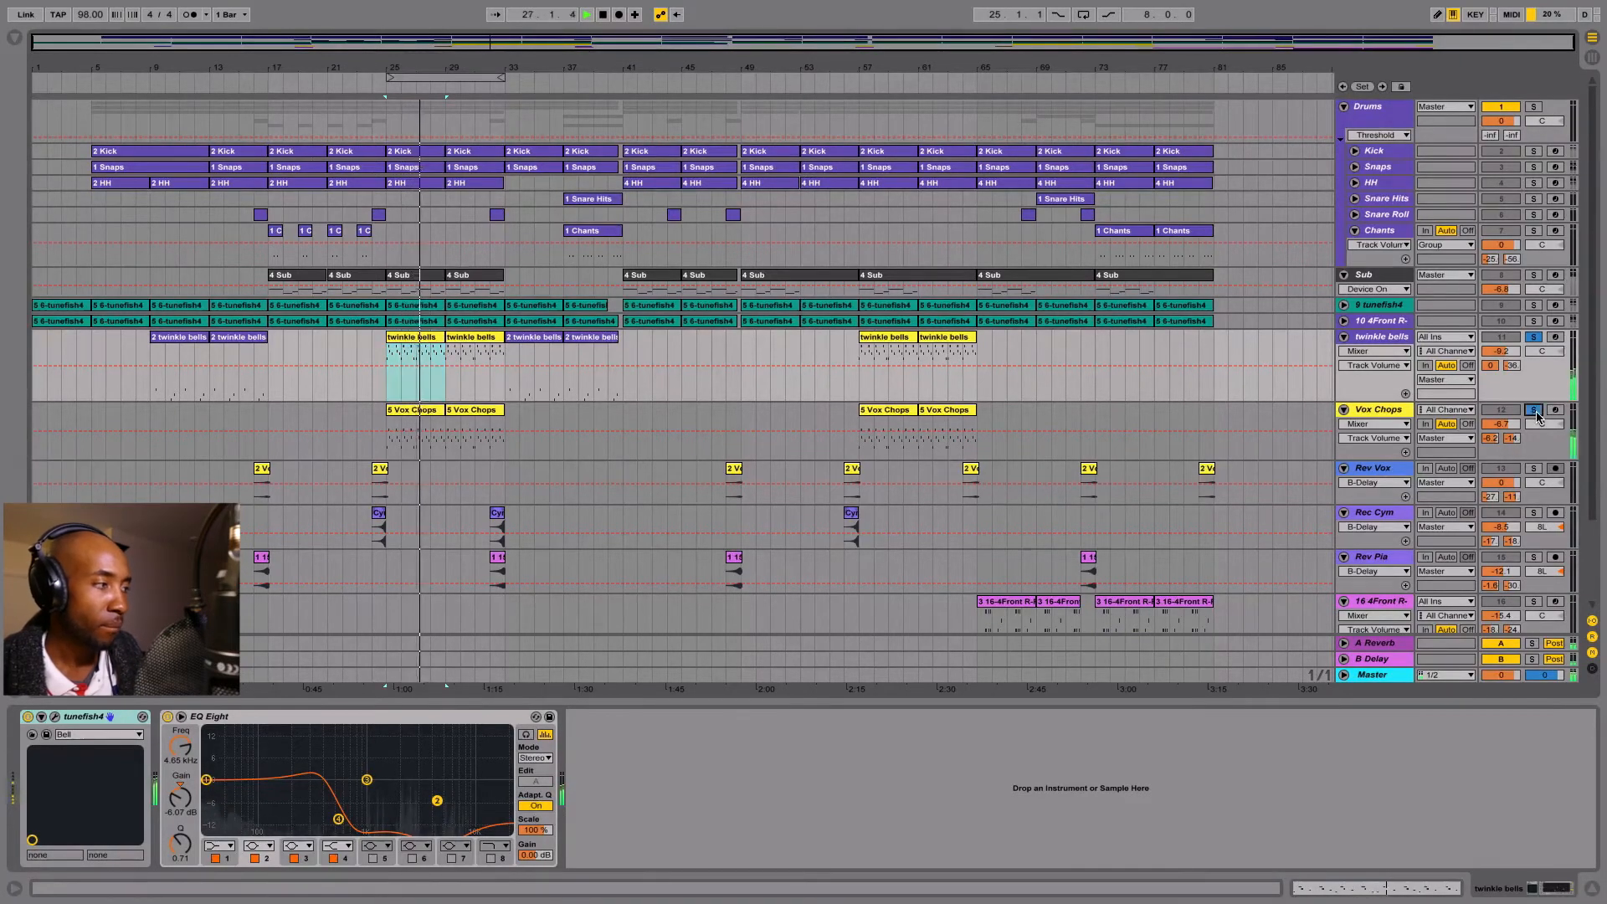
left_click(1391, 410)
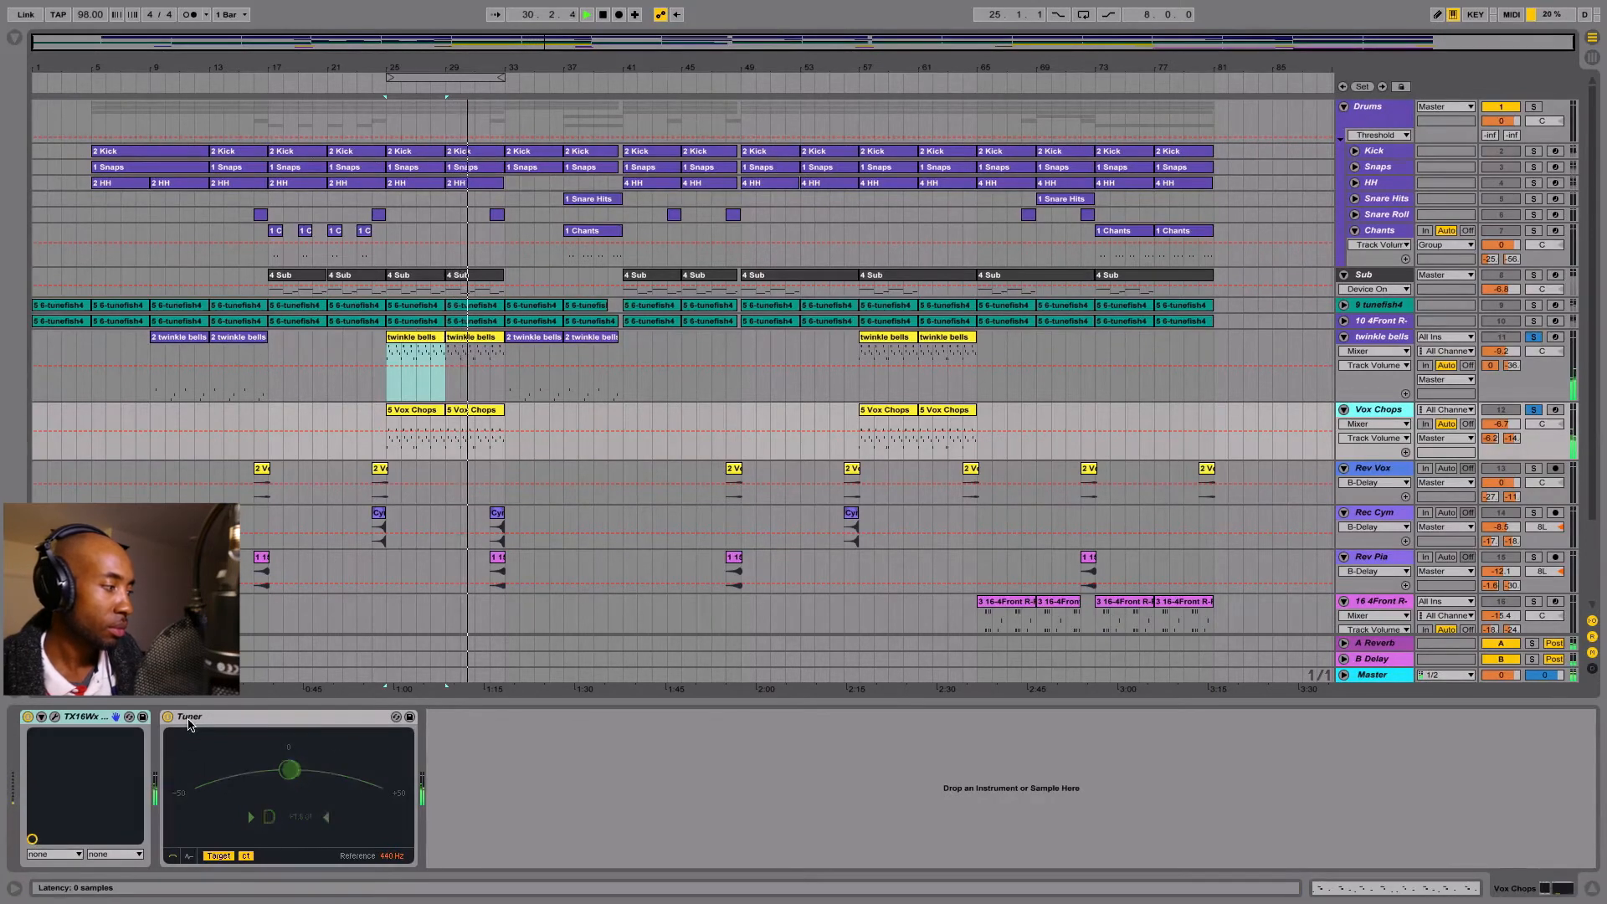
key("space")
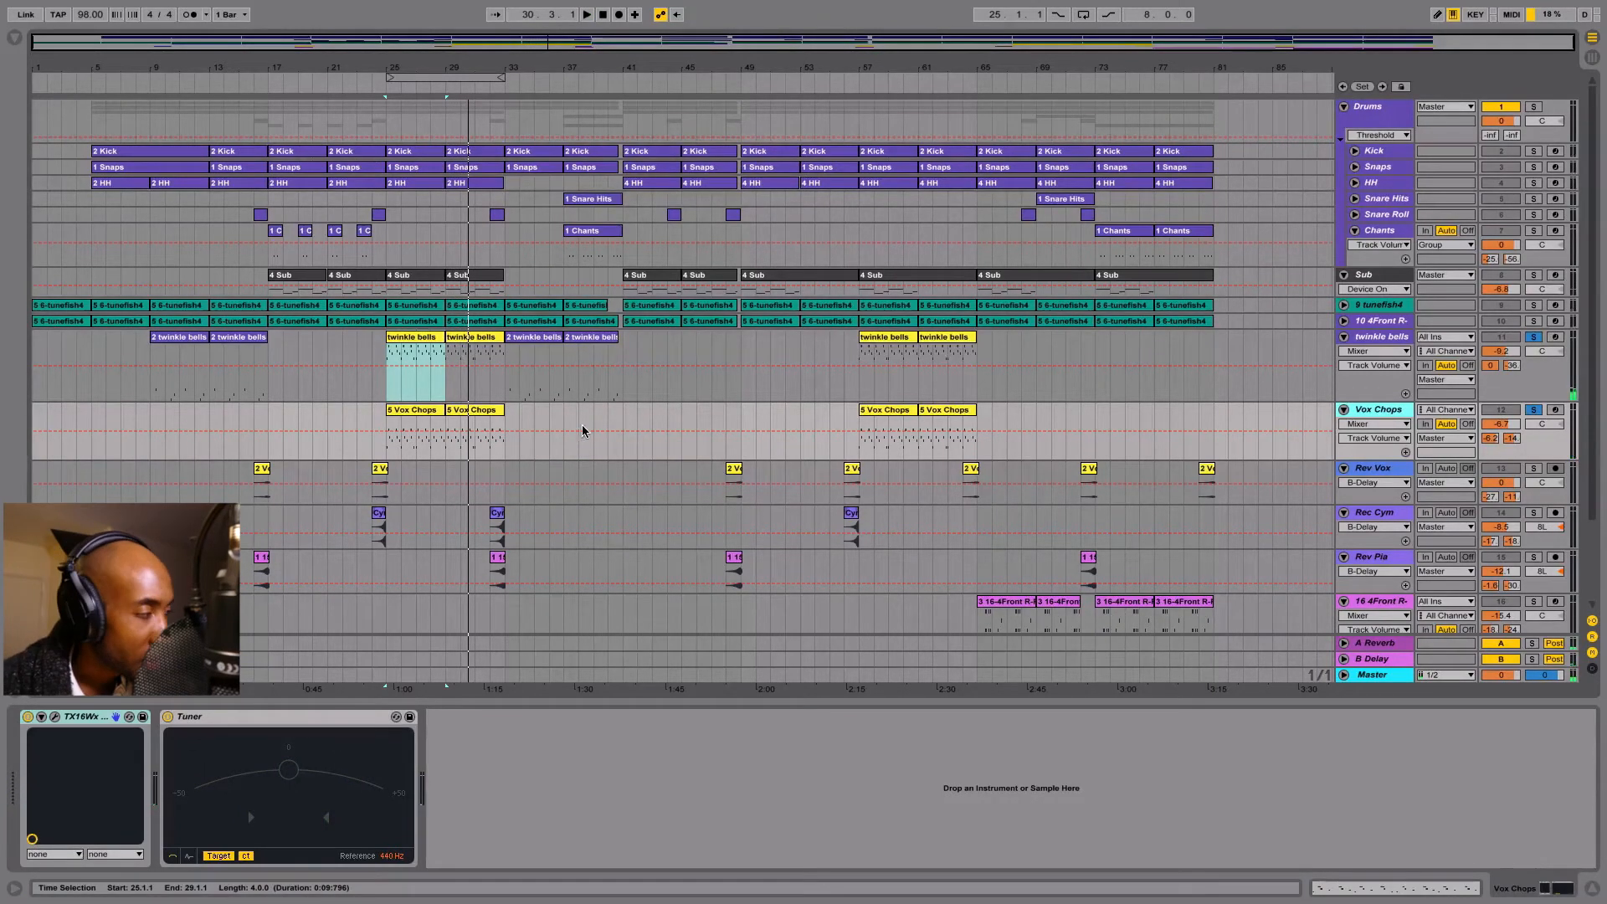
Select the Vox Chops clip at bar 25 and open the track's TX16Wx sampler window.
left_click(421, 410)
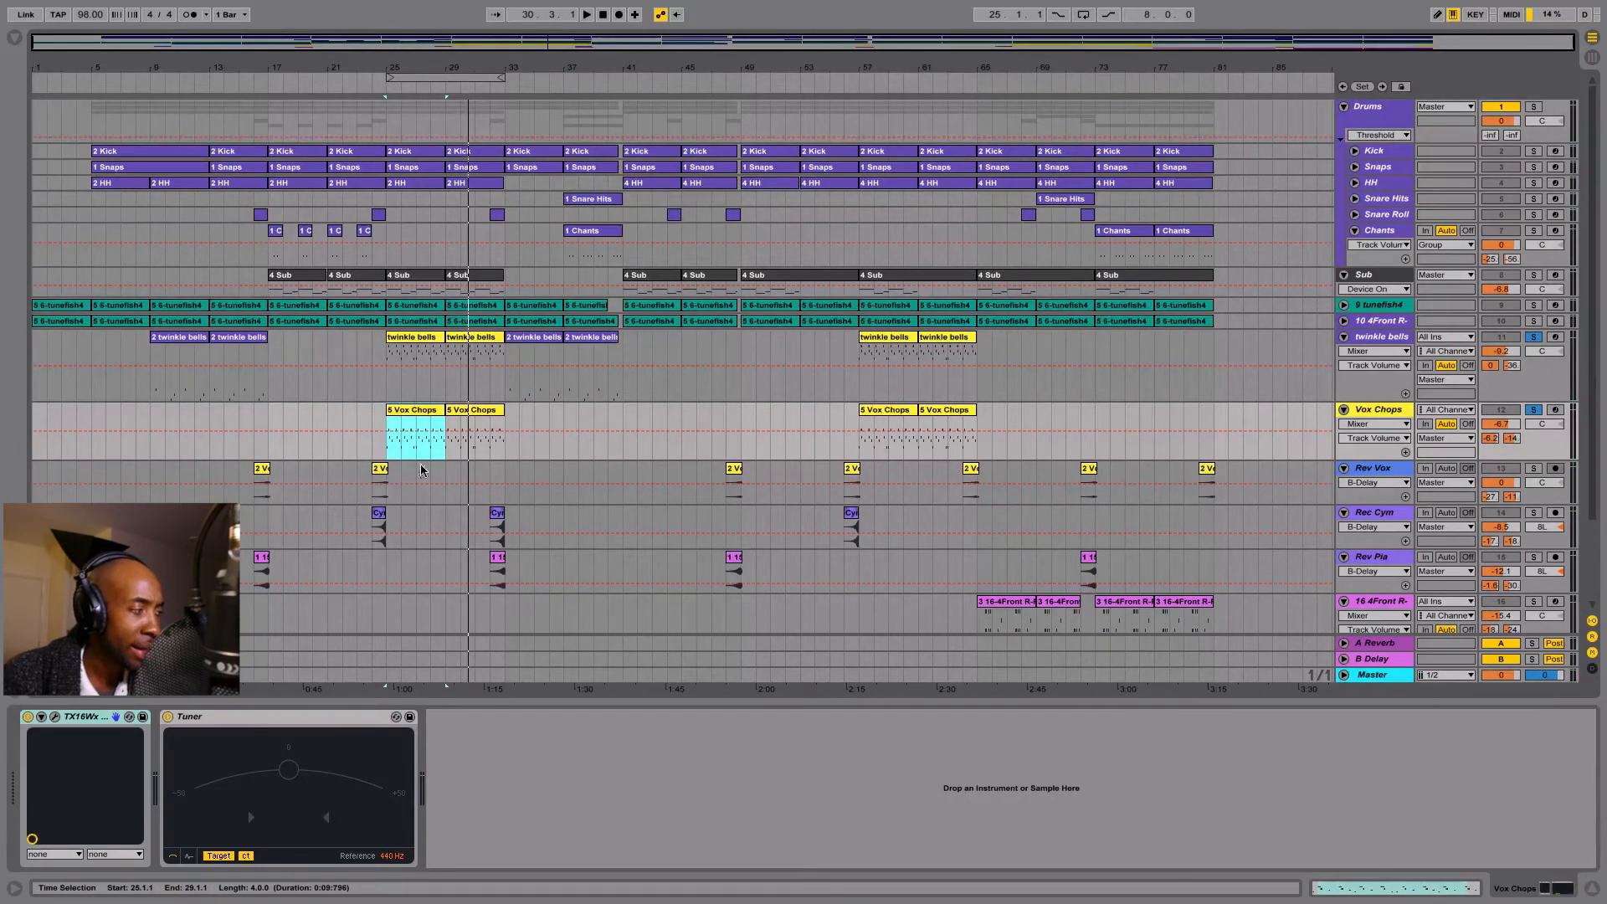
double_click(84, 717)
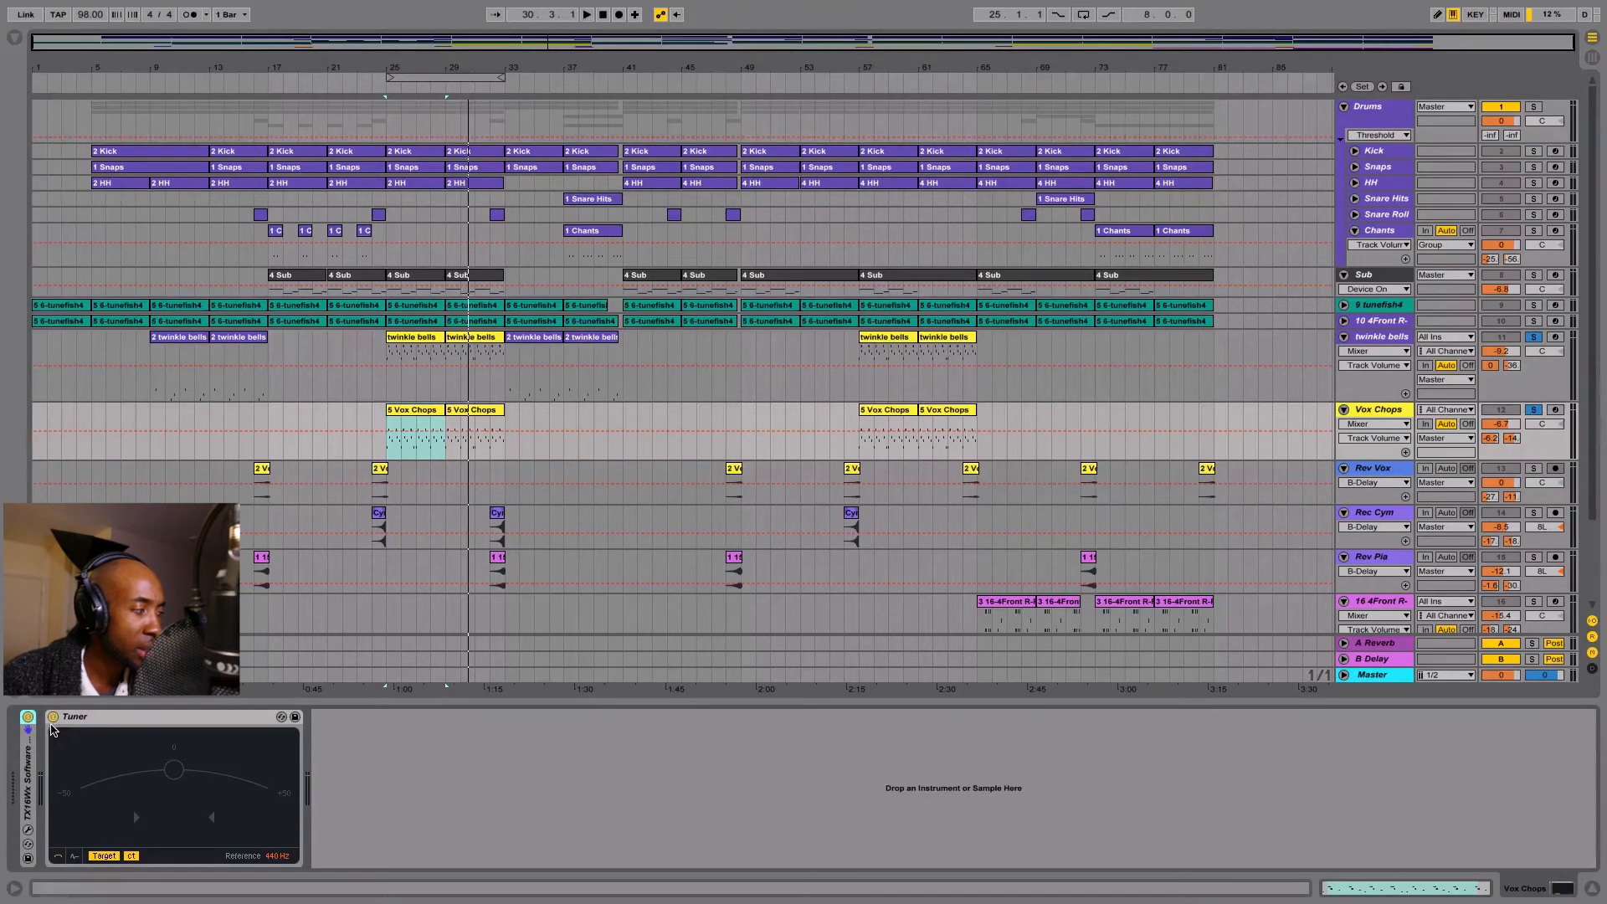
double_click(28, 743)
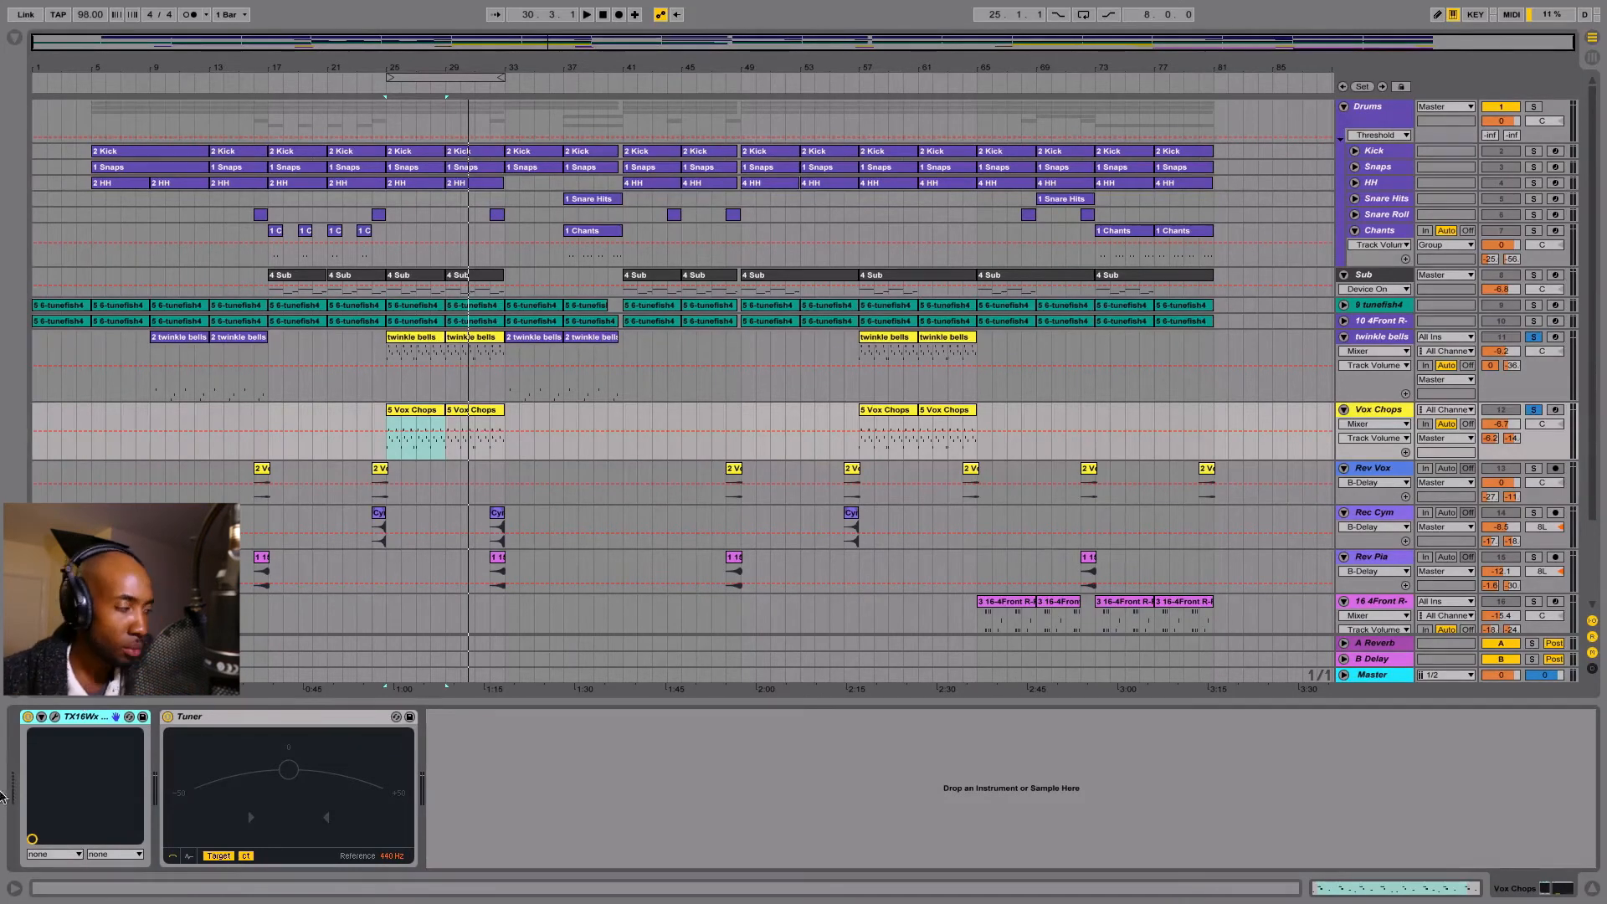
left_click(55, 717)
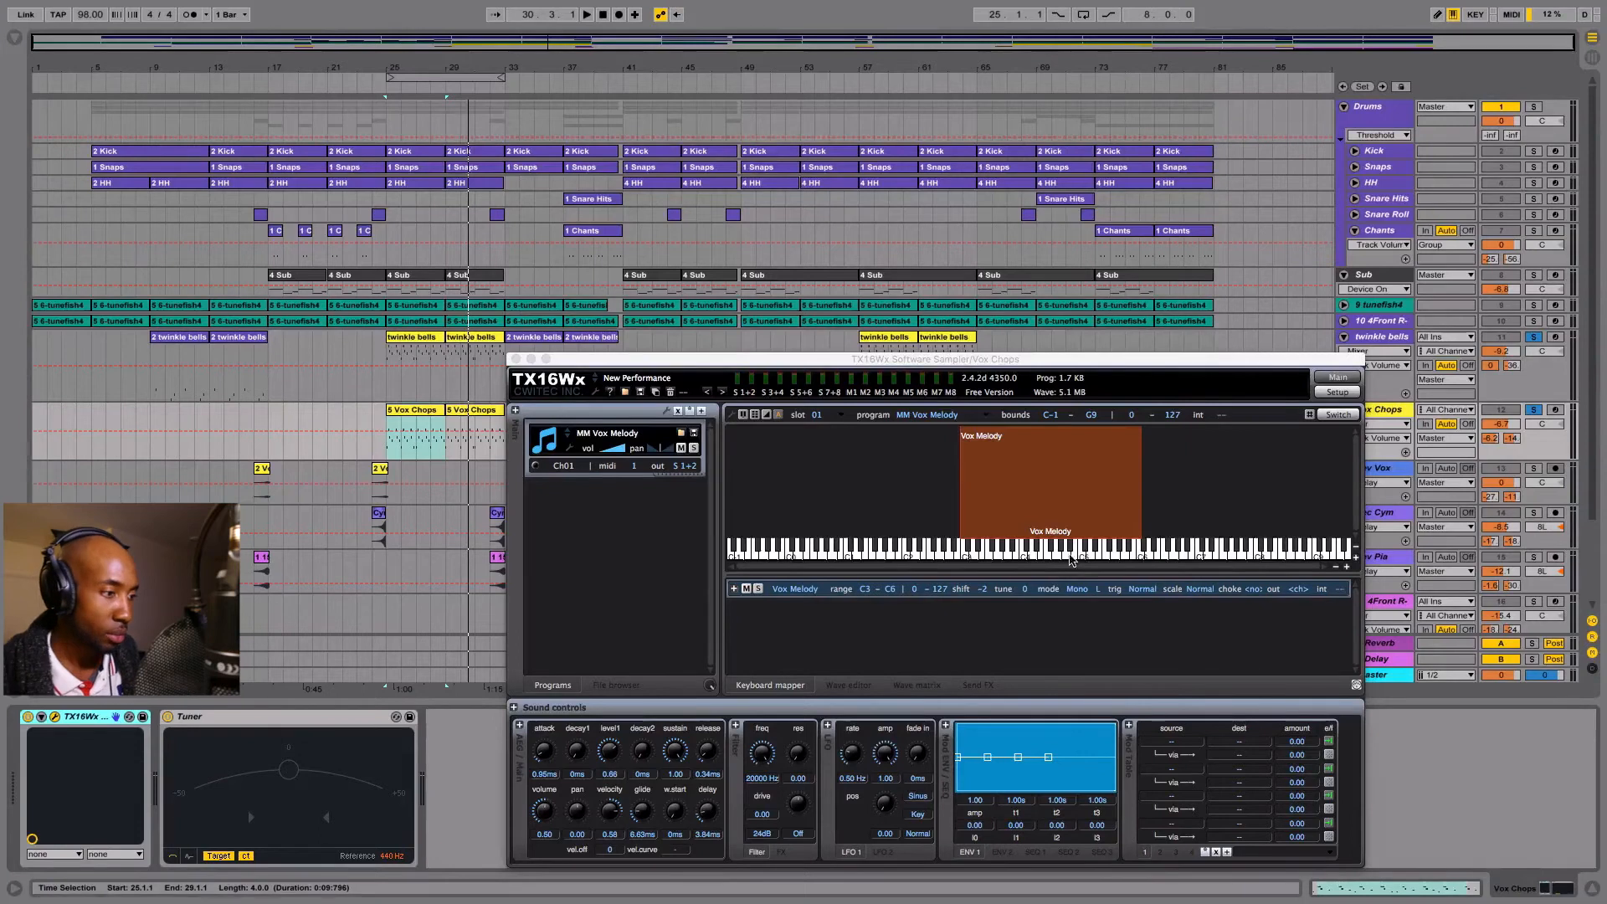
Audition several keys across the Vox Melody range in the sampler's keyboard mapper.
left_click(1045, 558)
left_click(964, 555)
left_click(981, 556)
left_click(997, 556)
left_click(1047, 553)
left_click(1081, 555)
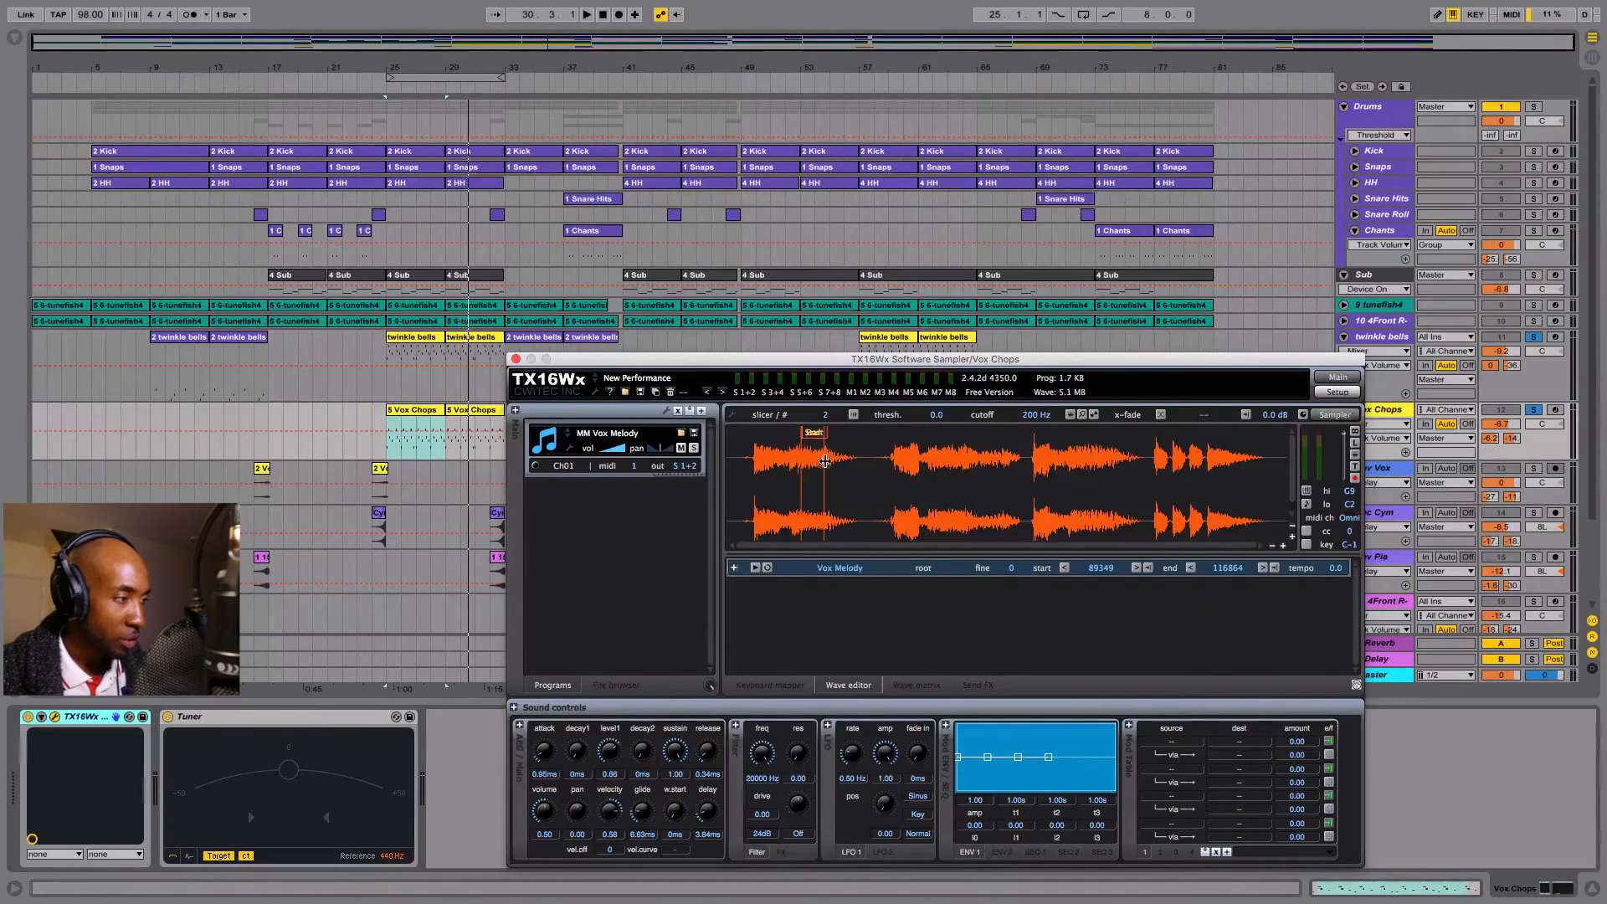
Play and stop the Vox Melody sample twice in the sampler's wave editor.
left_click(756, 569)
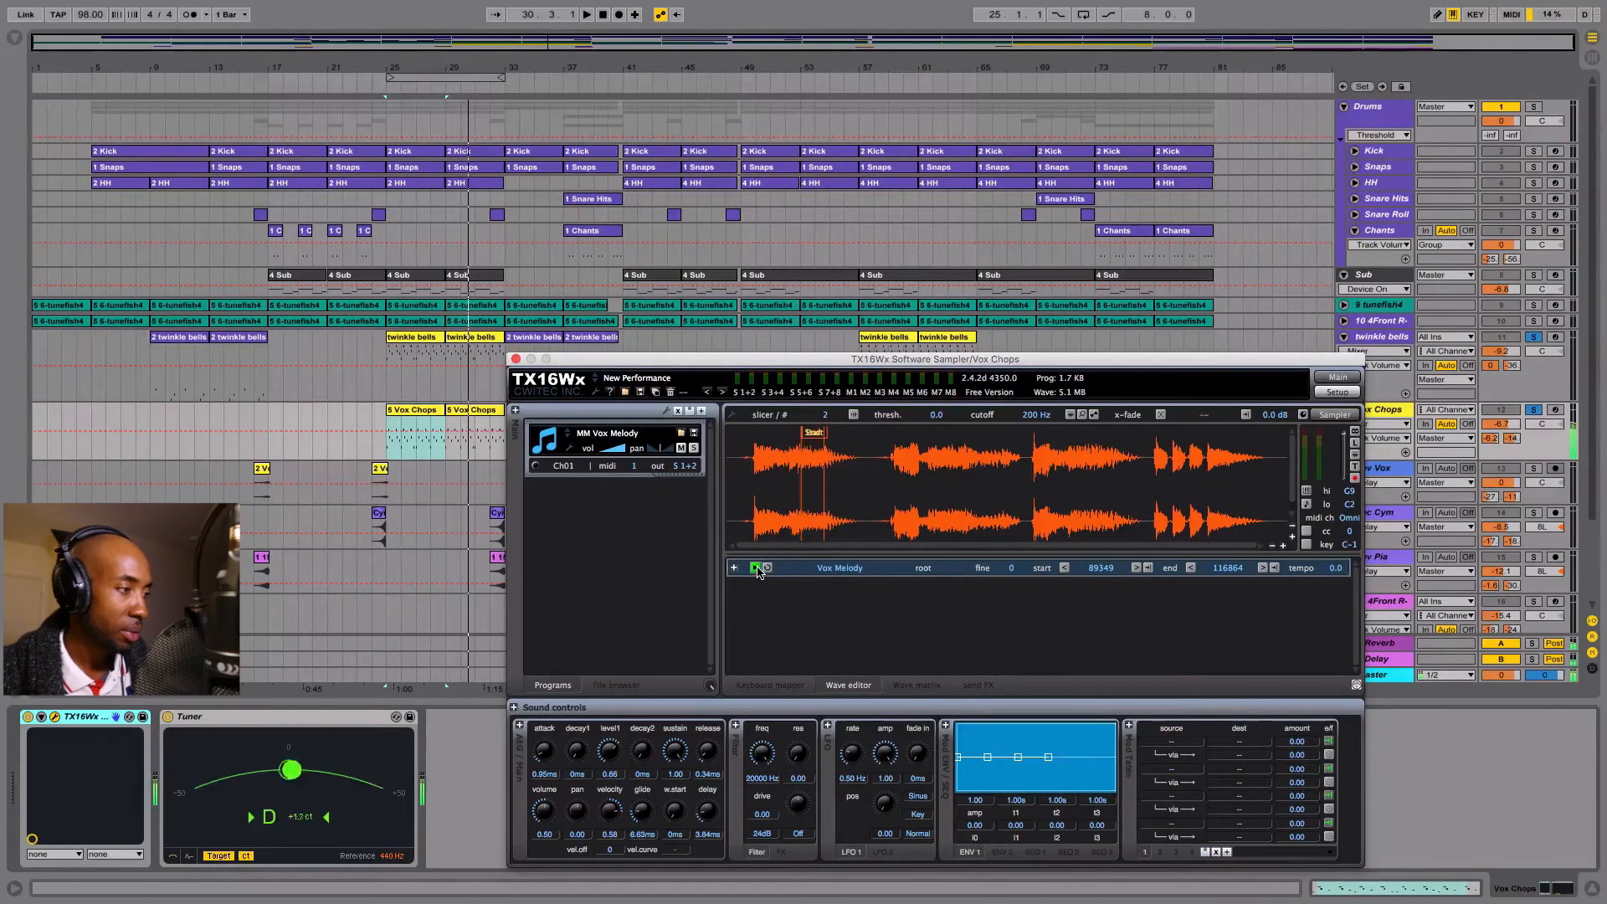
left_click(757, 569)
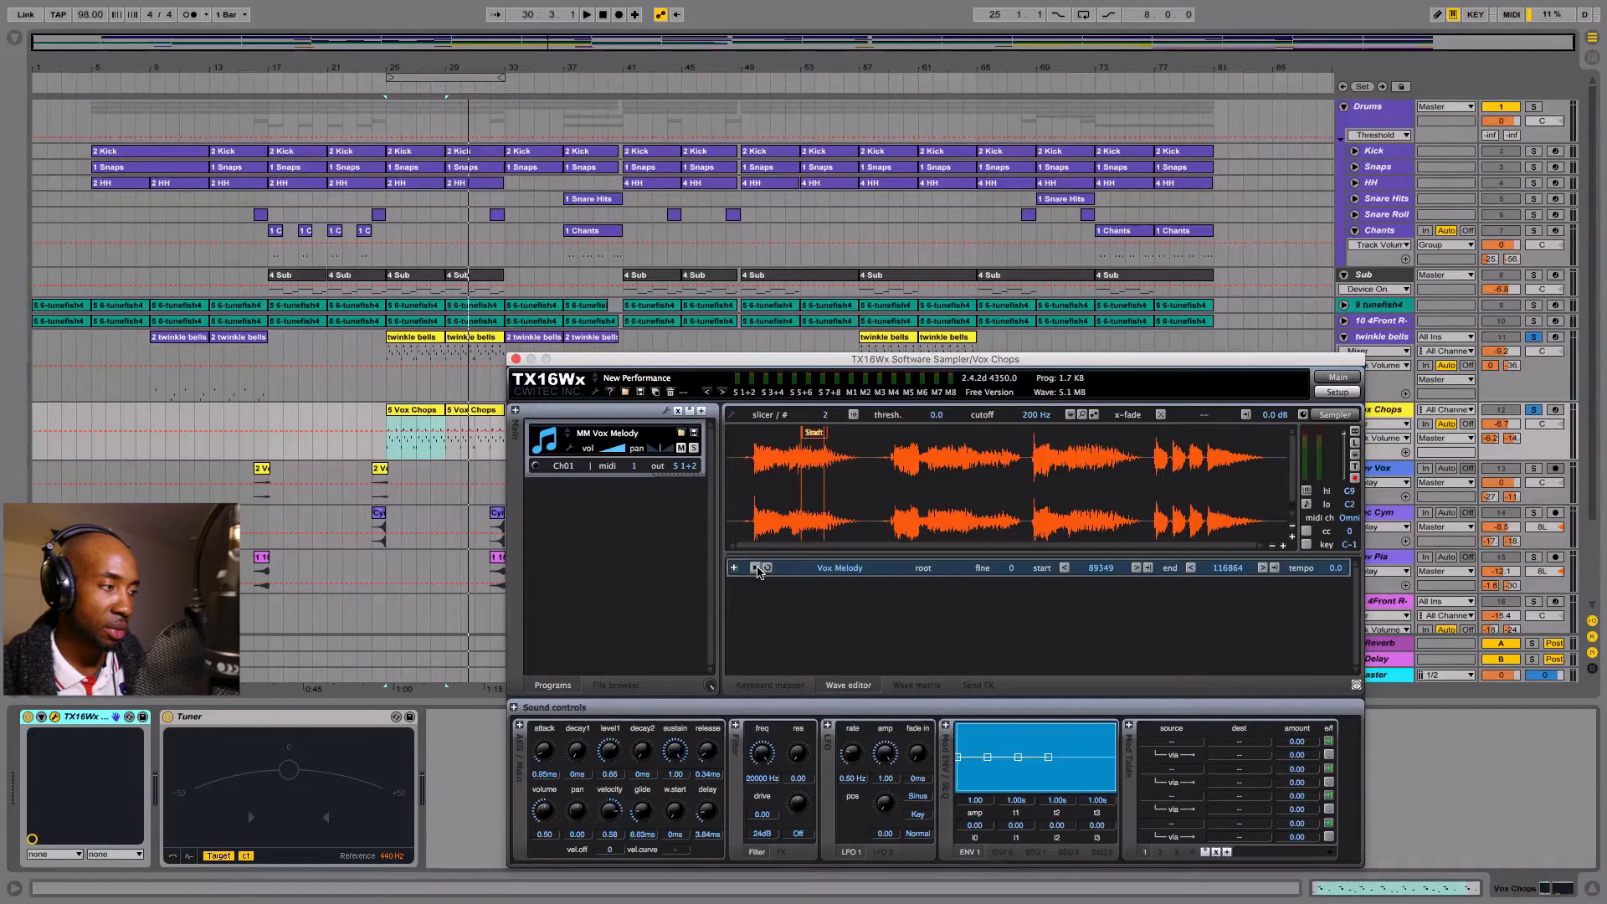
left_click(756, 569)
left_click(757, 568)
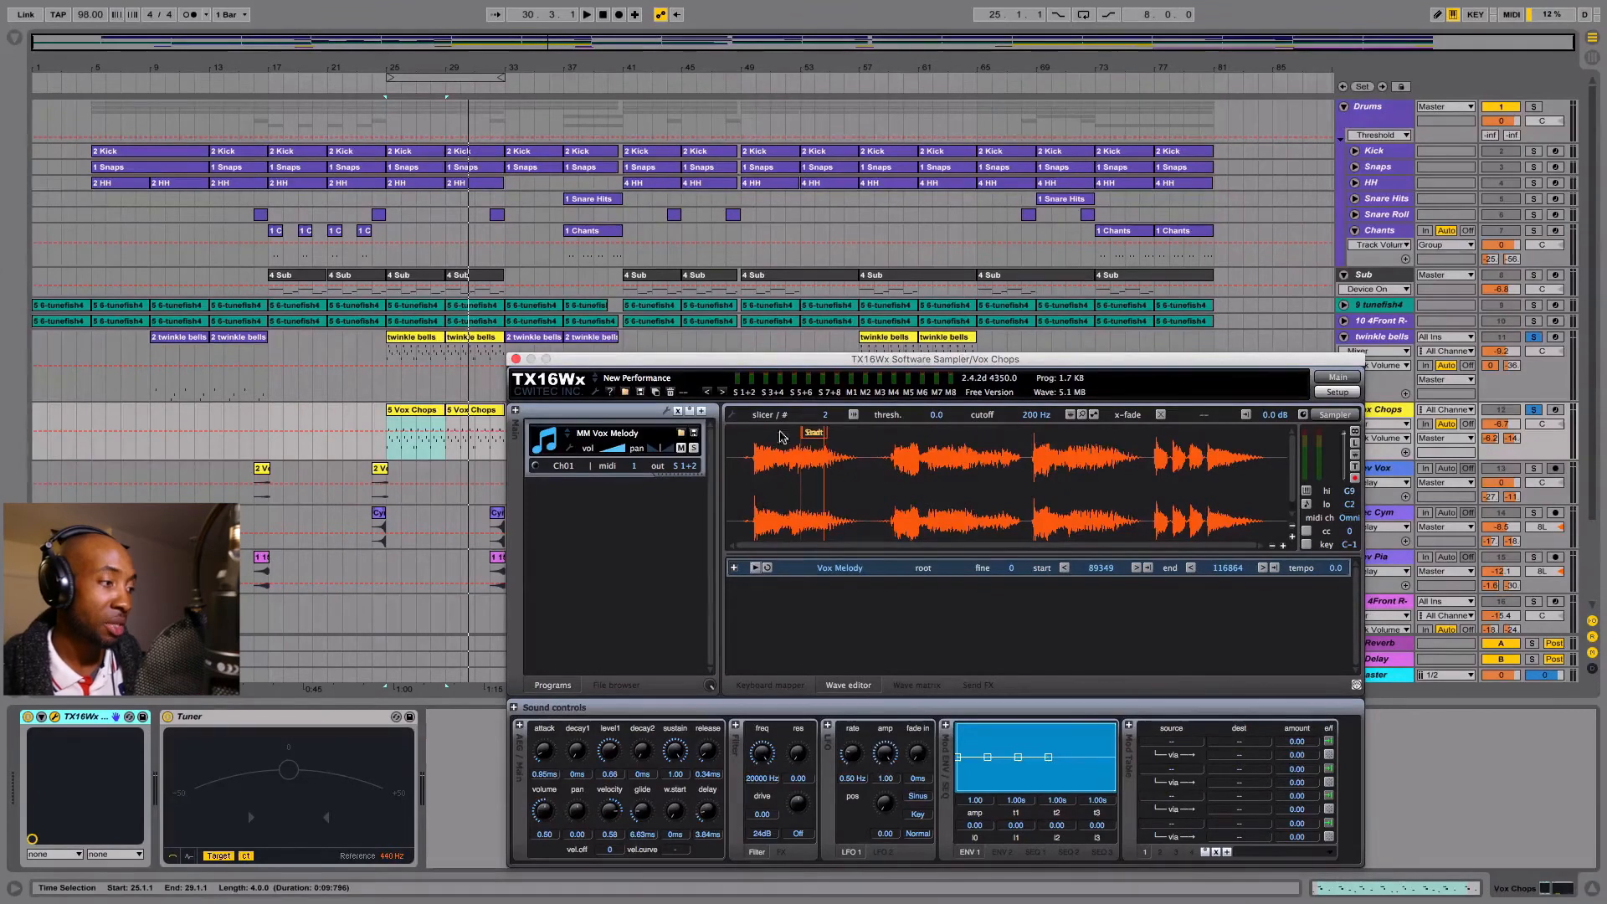
Hide and reopen the sampler window, and move it clear of the Vox Chops and twinkle bells track controls.
left_click(53, 717)
left_click(53, 718)
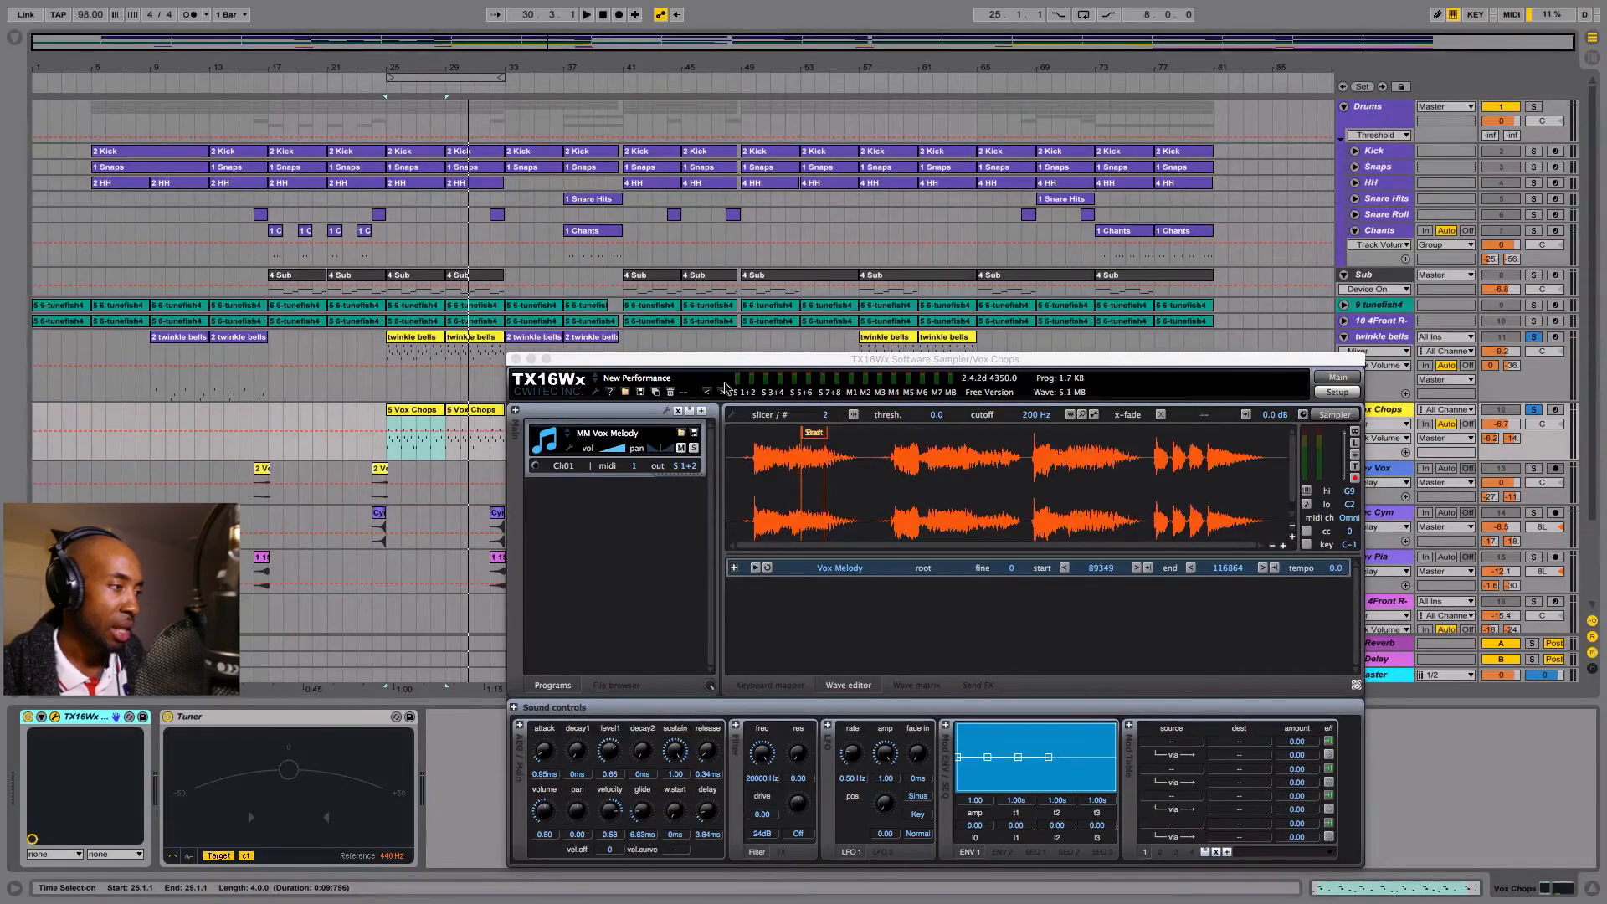
left_click_drag(1053, 359, 892, 329)
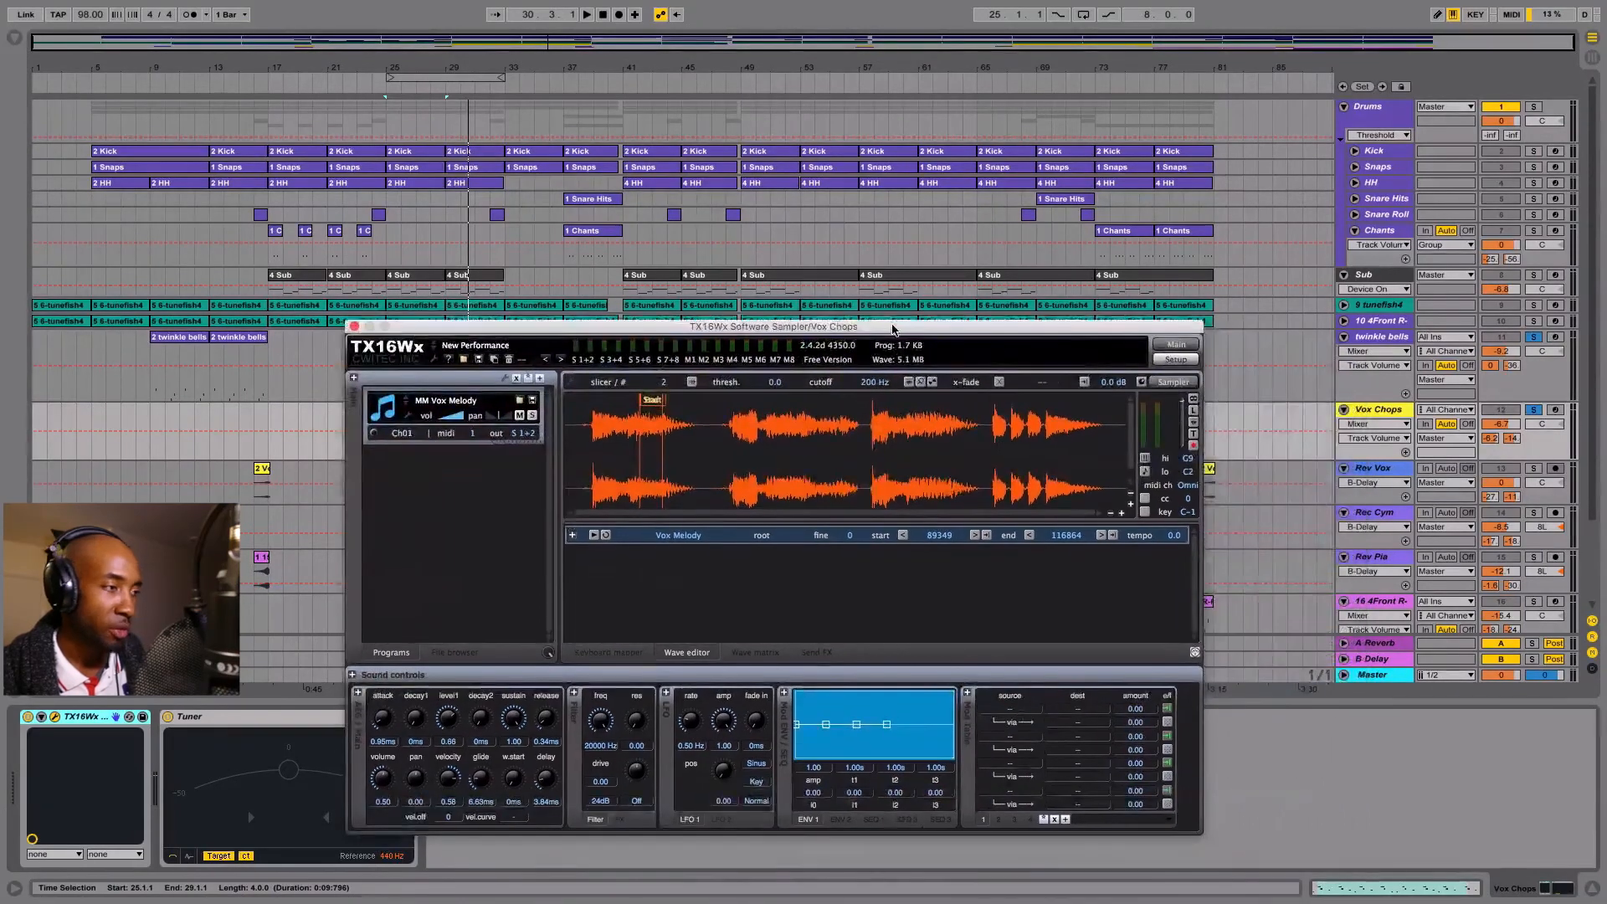
left_click(964, 320)
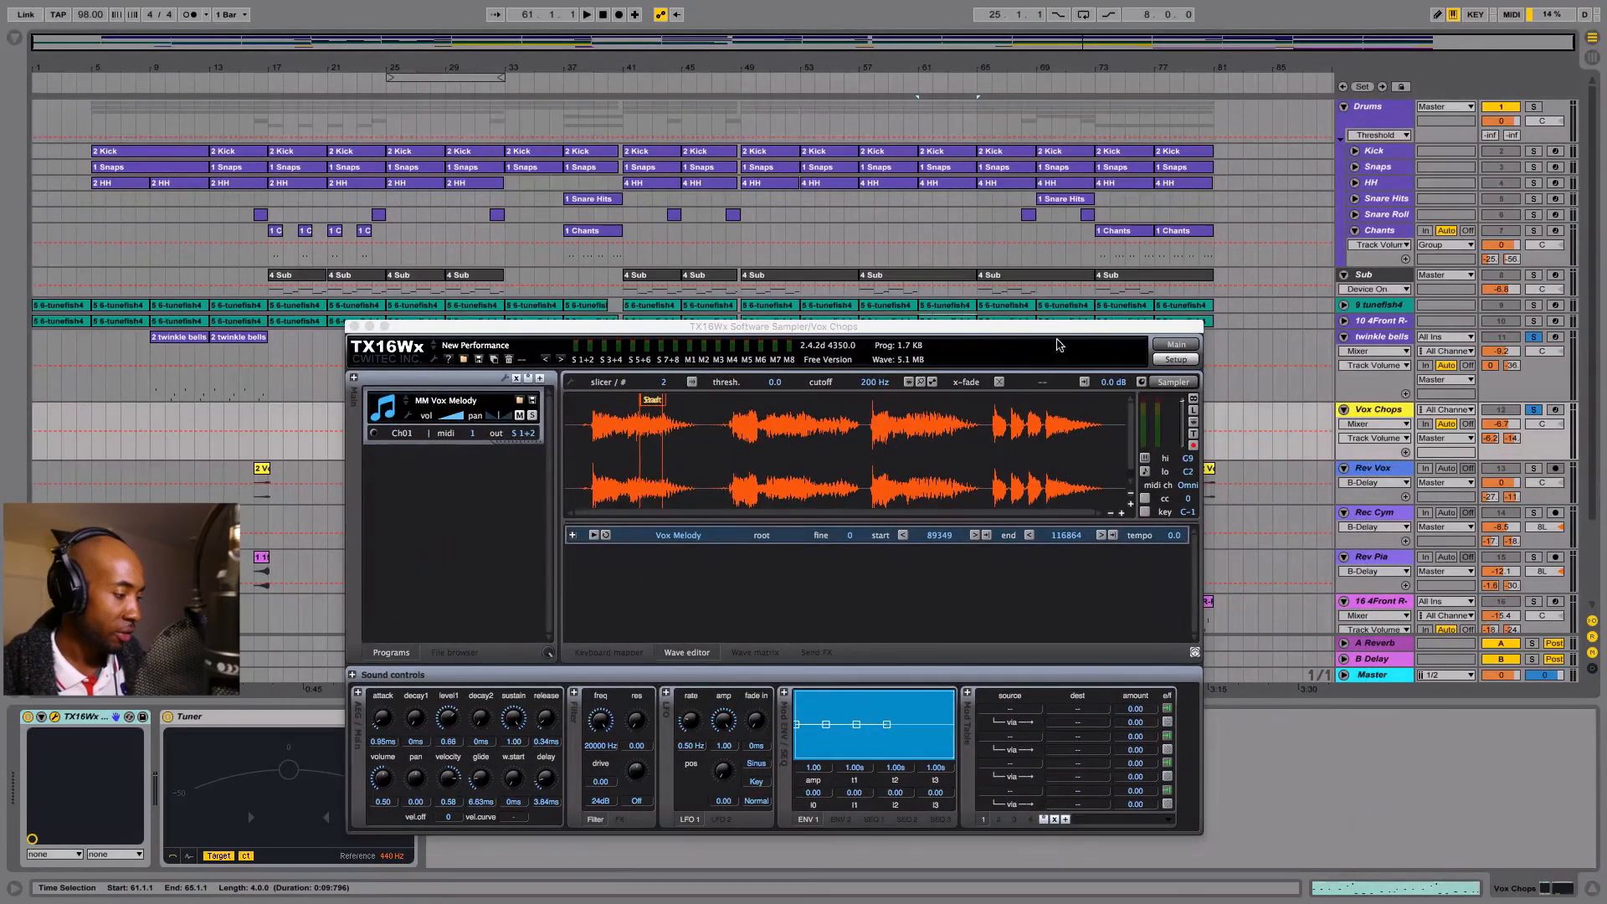
Unsolo twinkle bells and loop four bars of Vox Chops from bar 25 while viewing the sampler's keyboard mapper.
left_click(1533, 337)
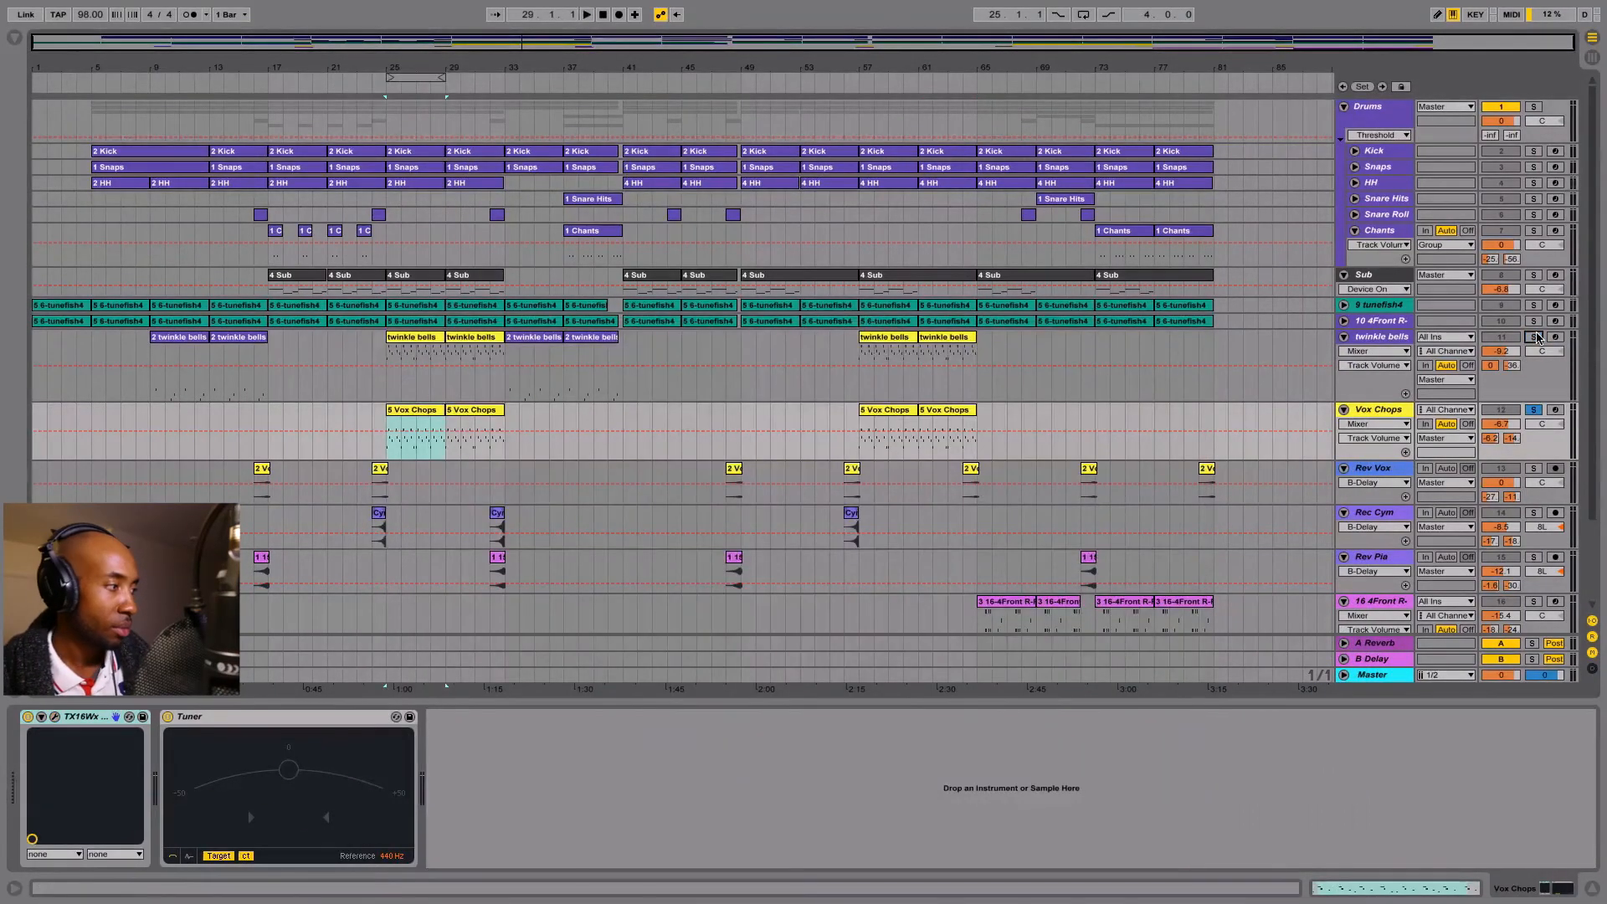
key("space")
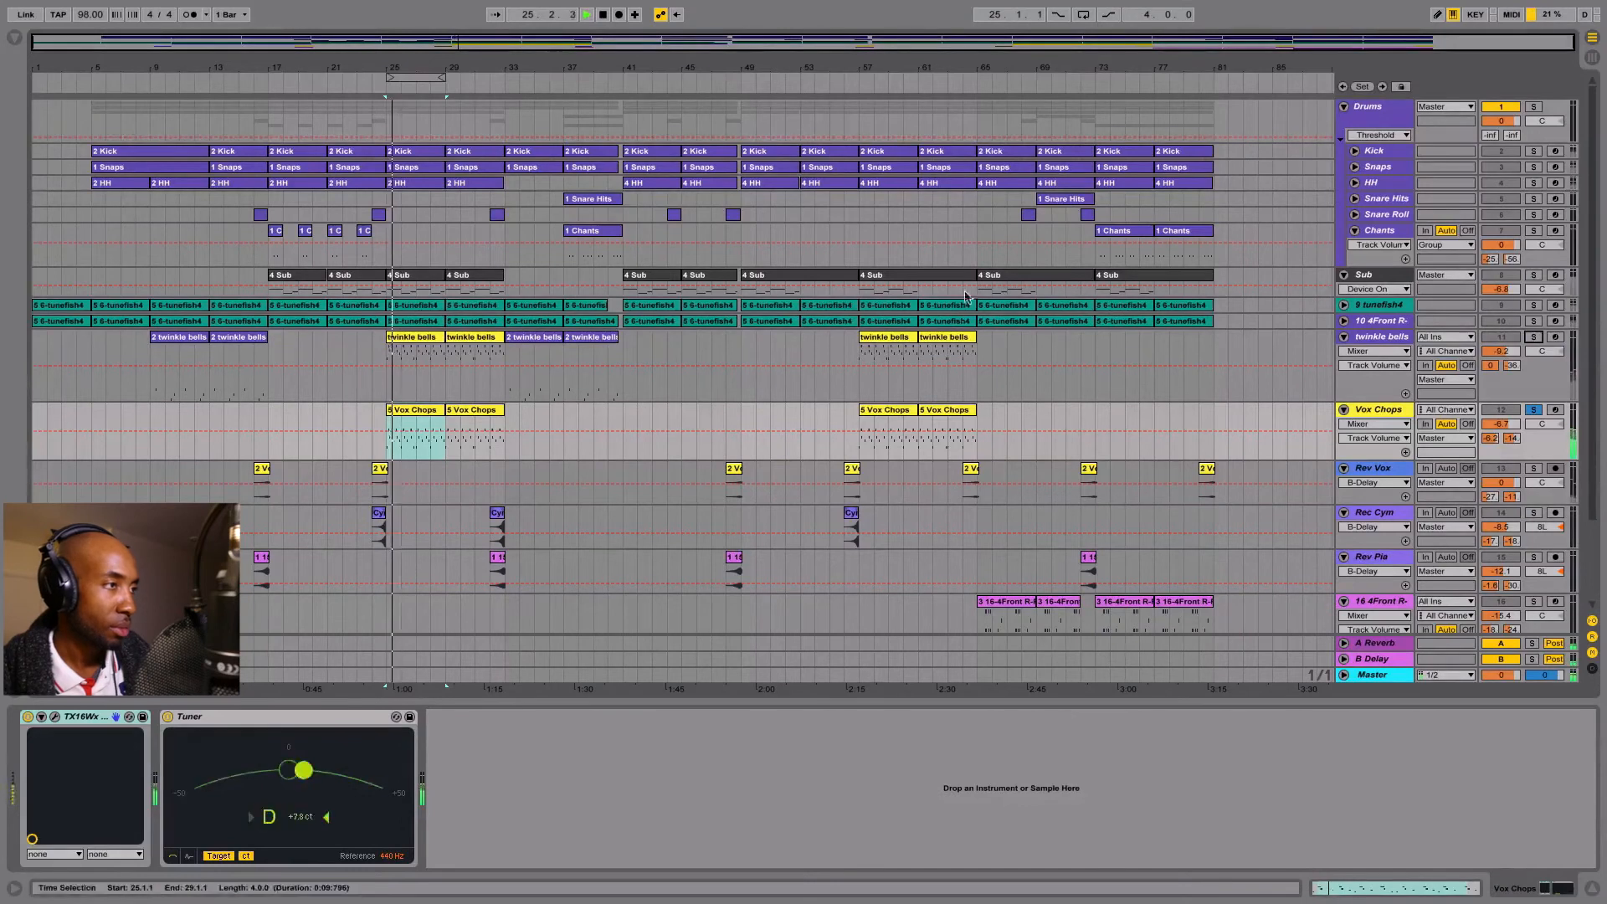
left_click(1083, 14)
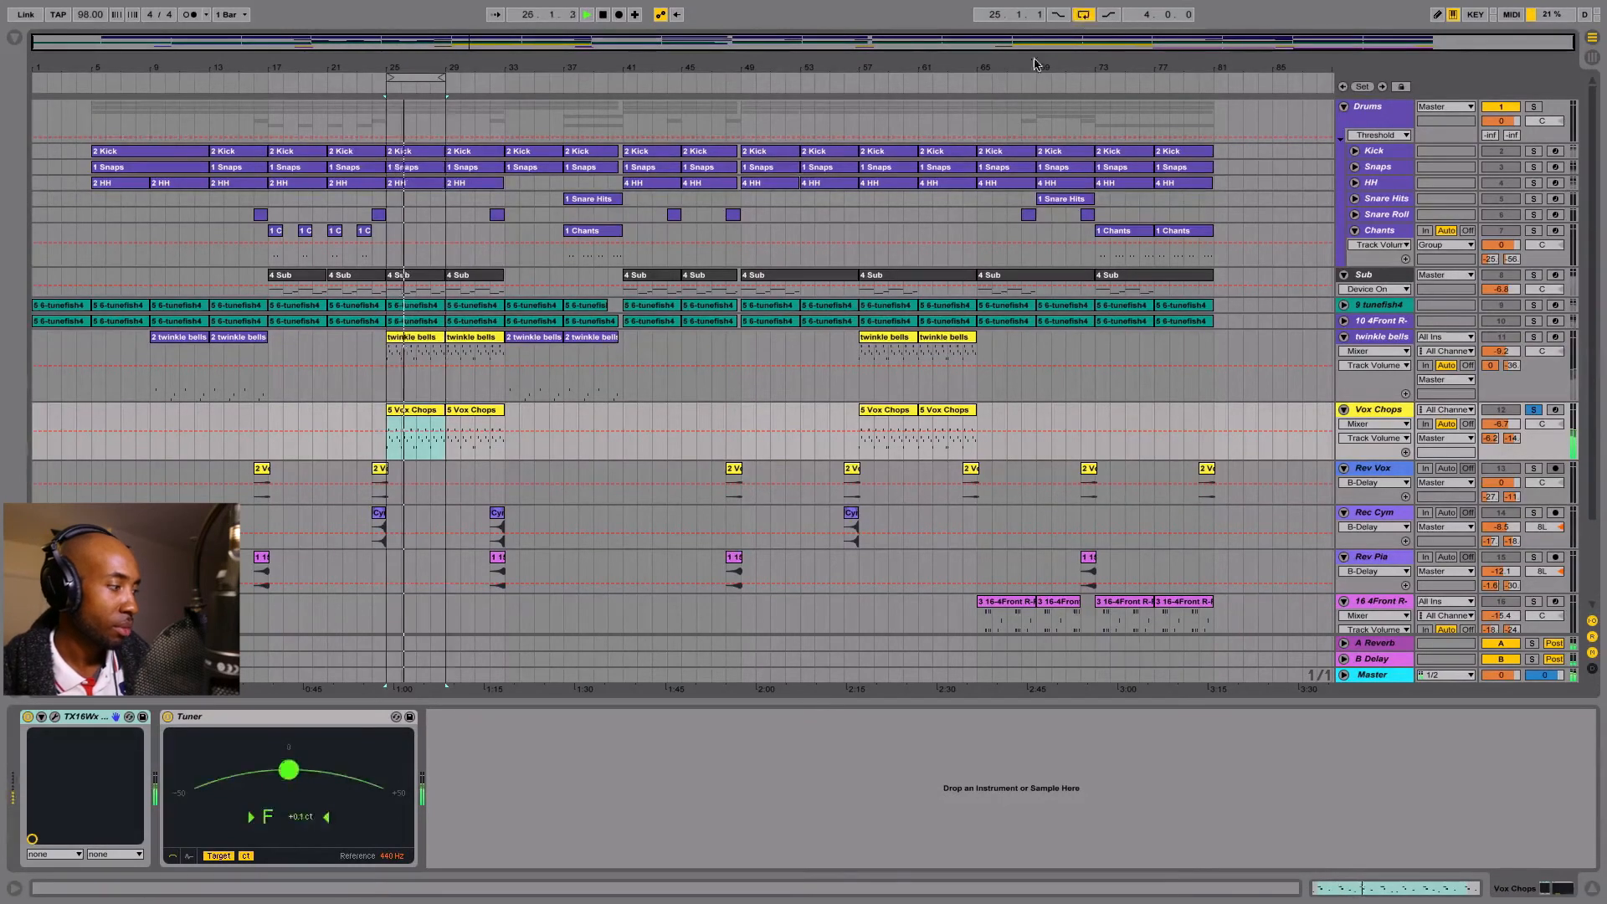
left_click(55, 717)
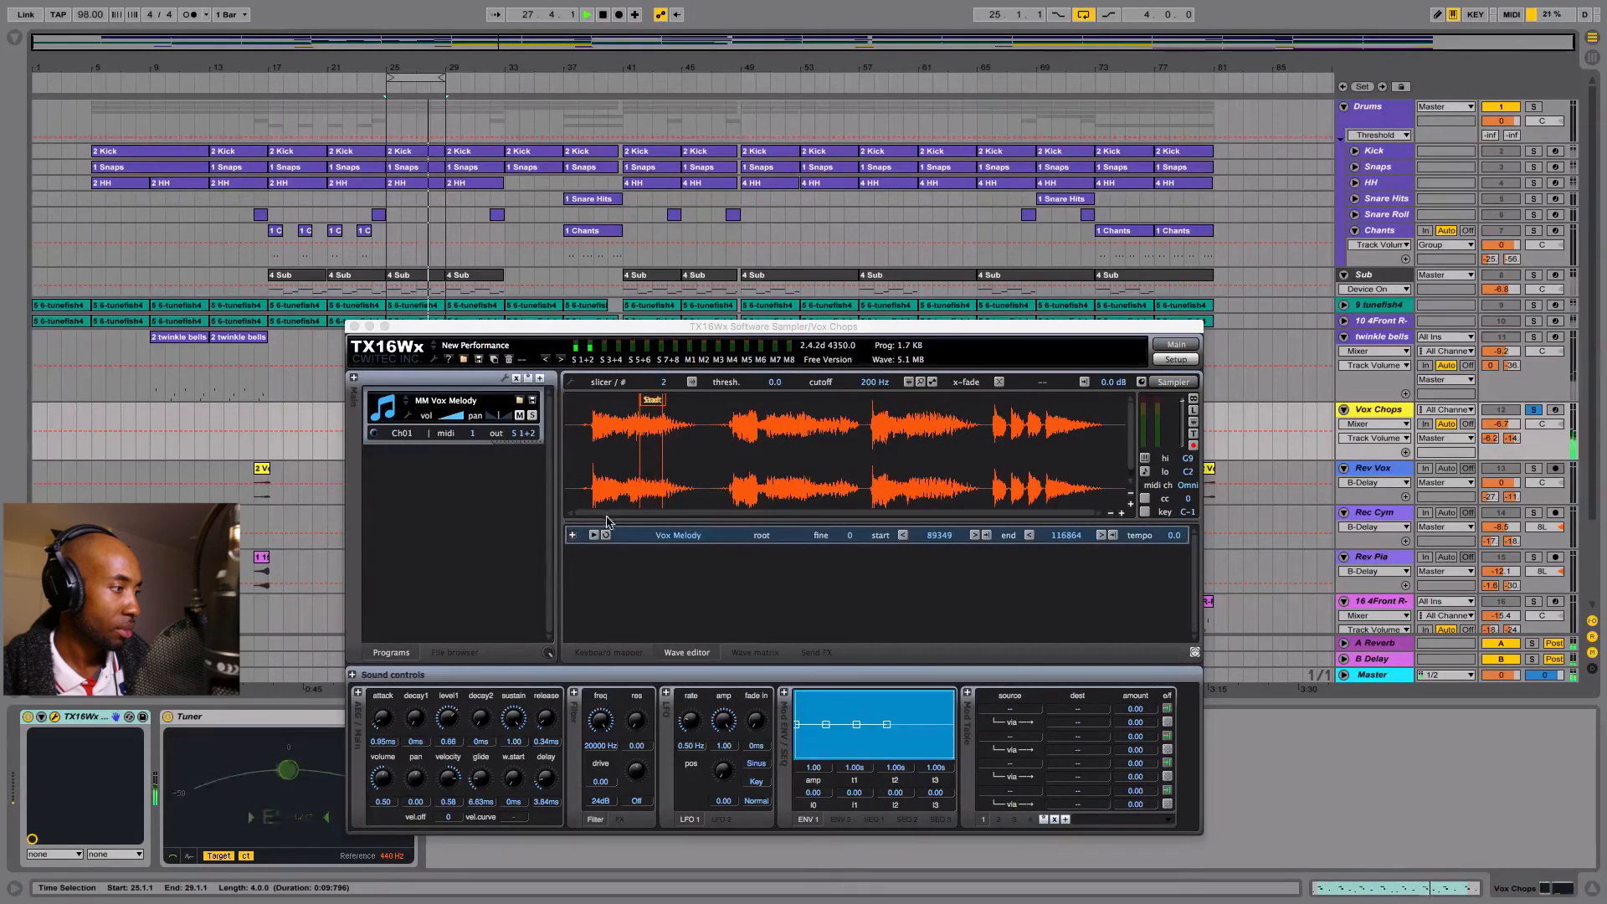
left_click(629, 657)
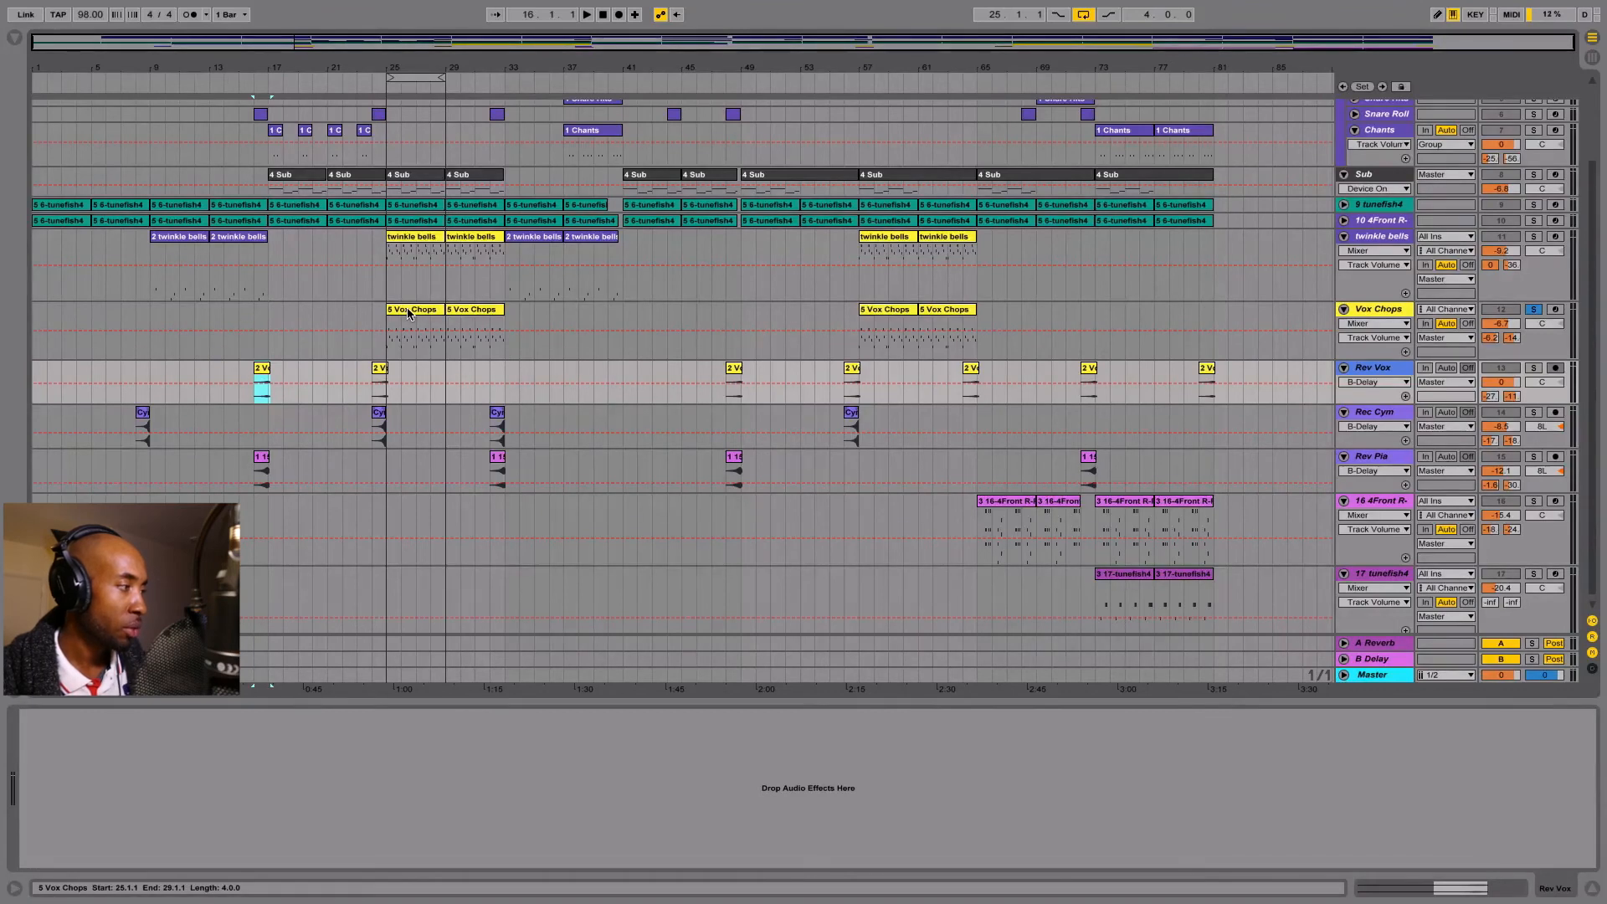
Open the Rev Vox clip at bar 16, solo its track and listen to it.
double_click(261, 371)
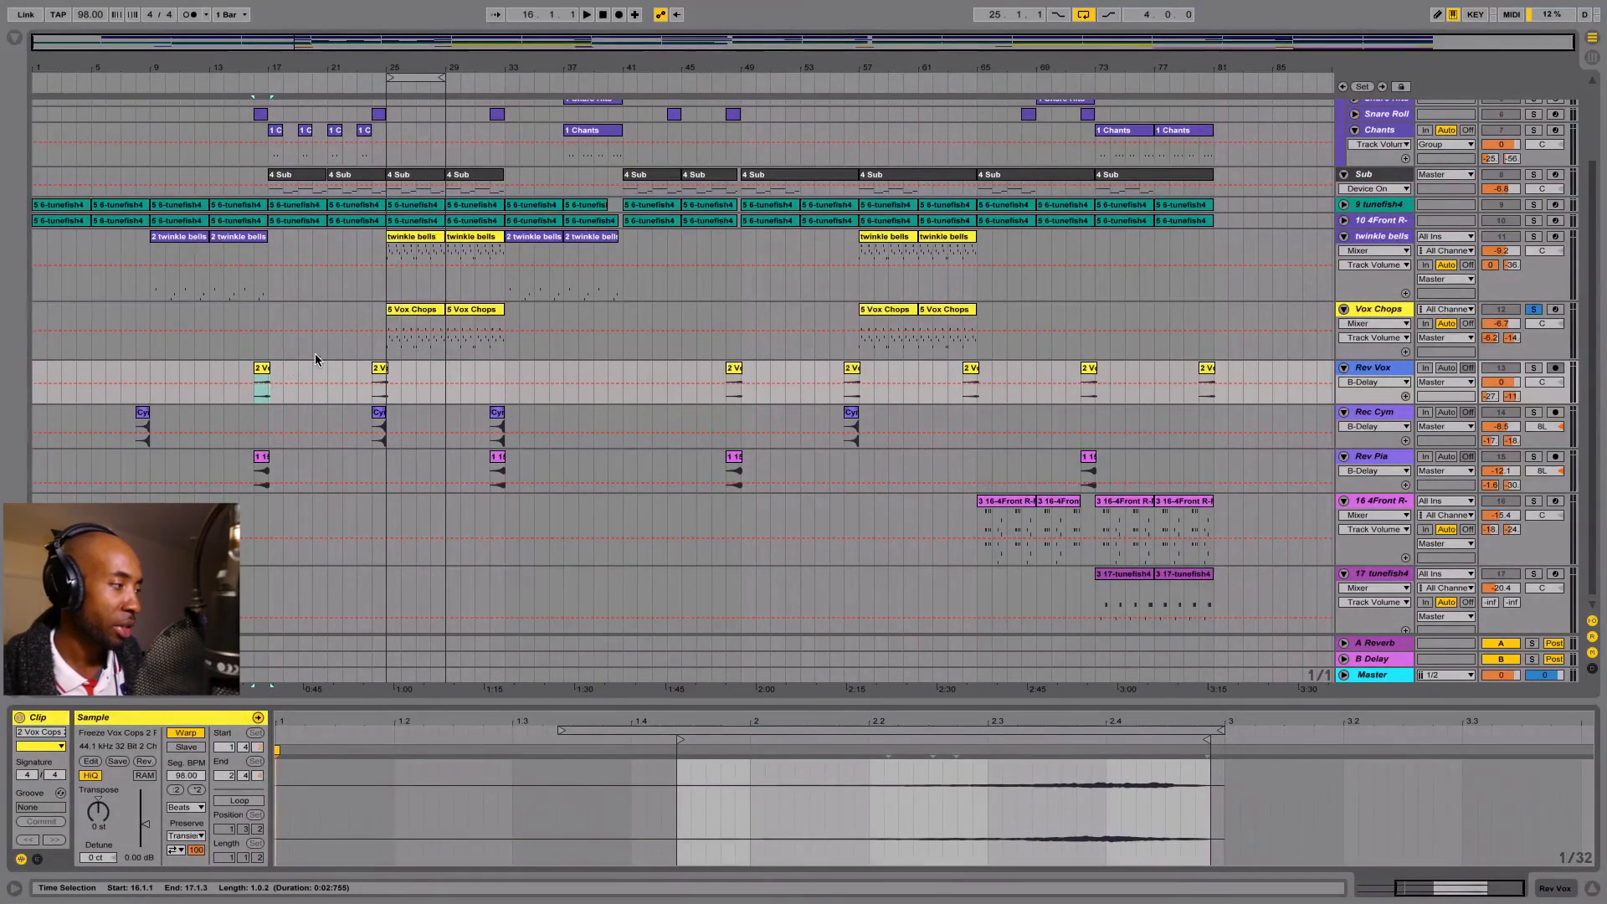
key("space")
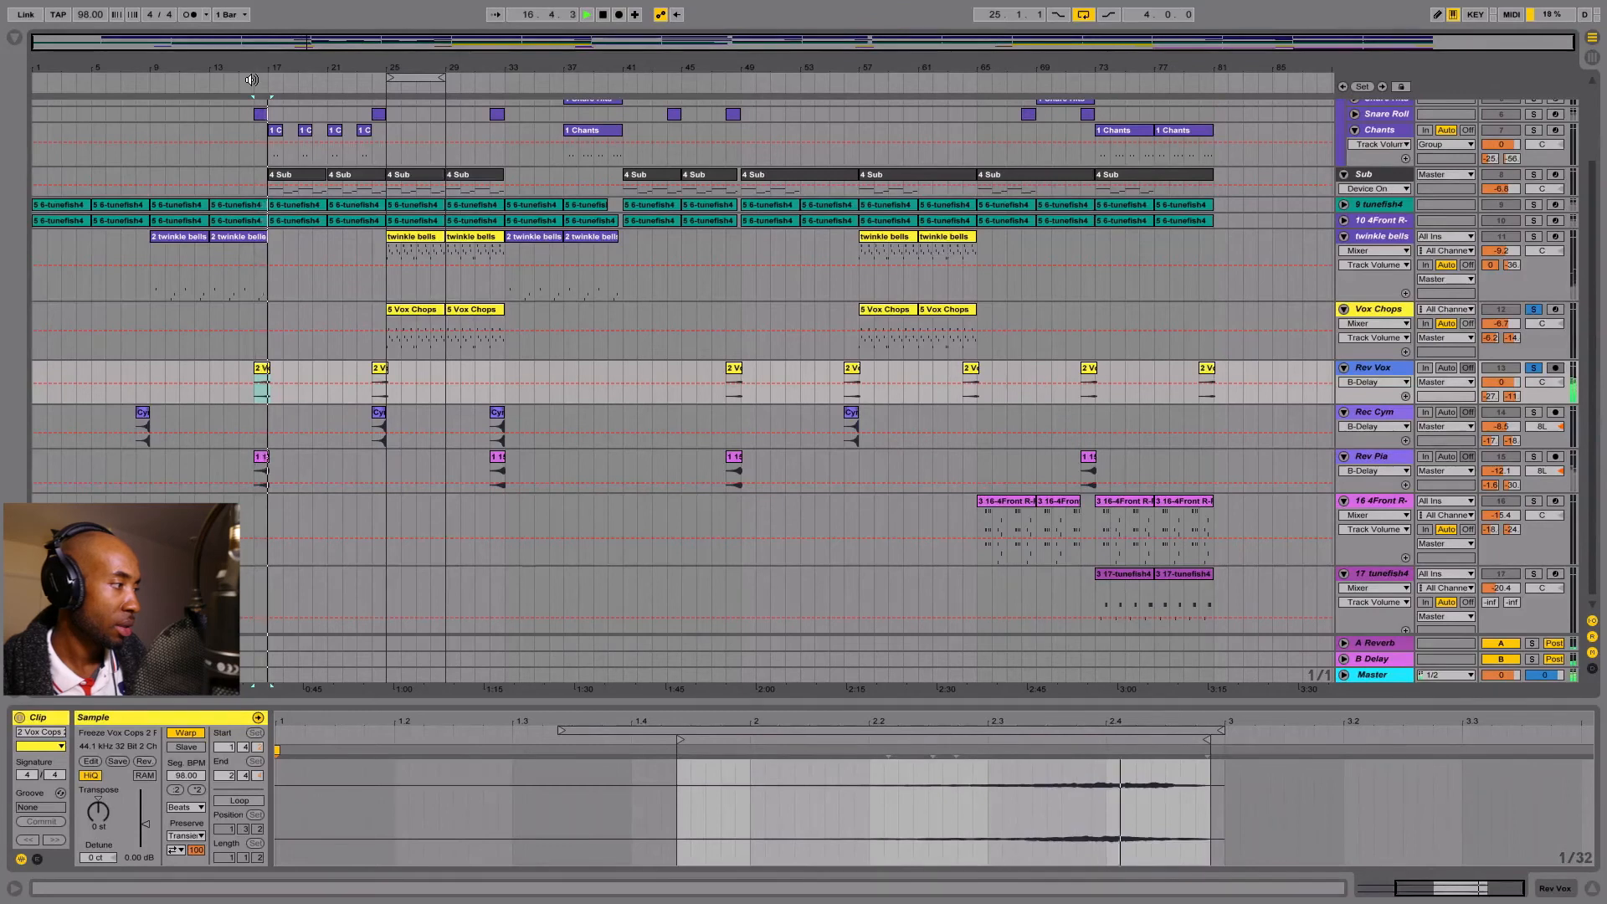
key("space")
Open the Vox Chops clip at bar 25, audition its F4, D#4 and C4 notes, and play the passage.
left_click(382, 374)
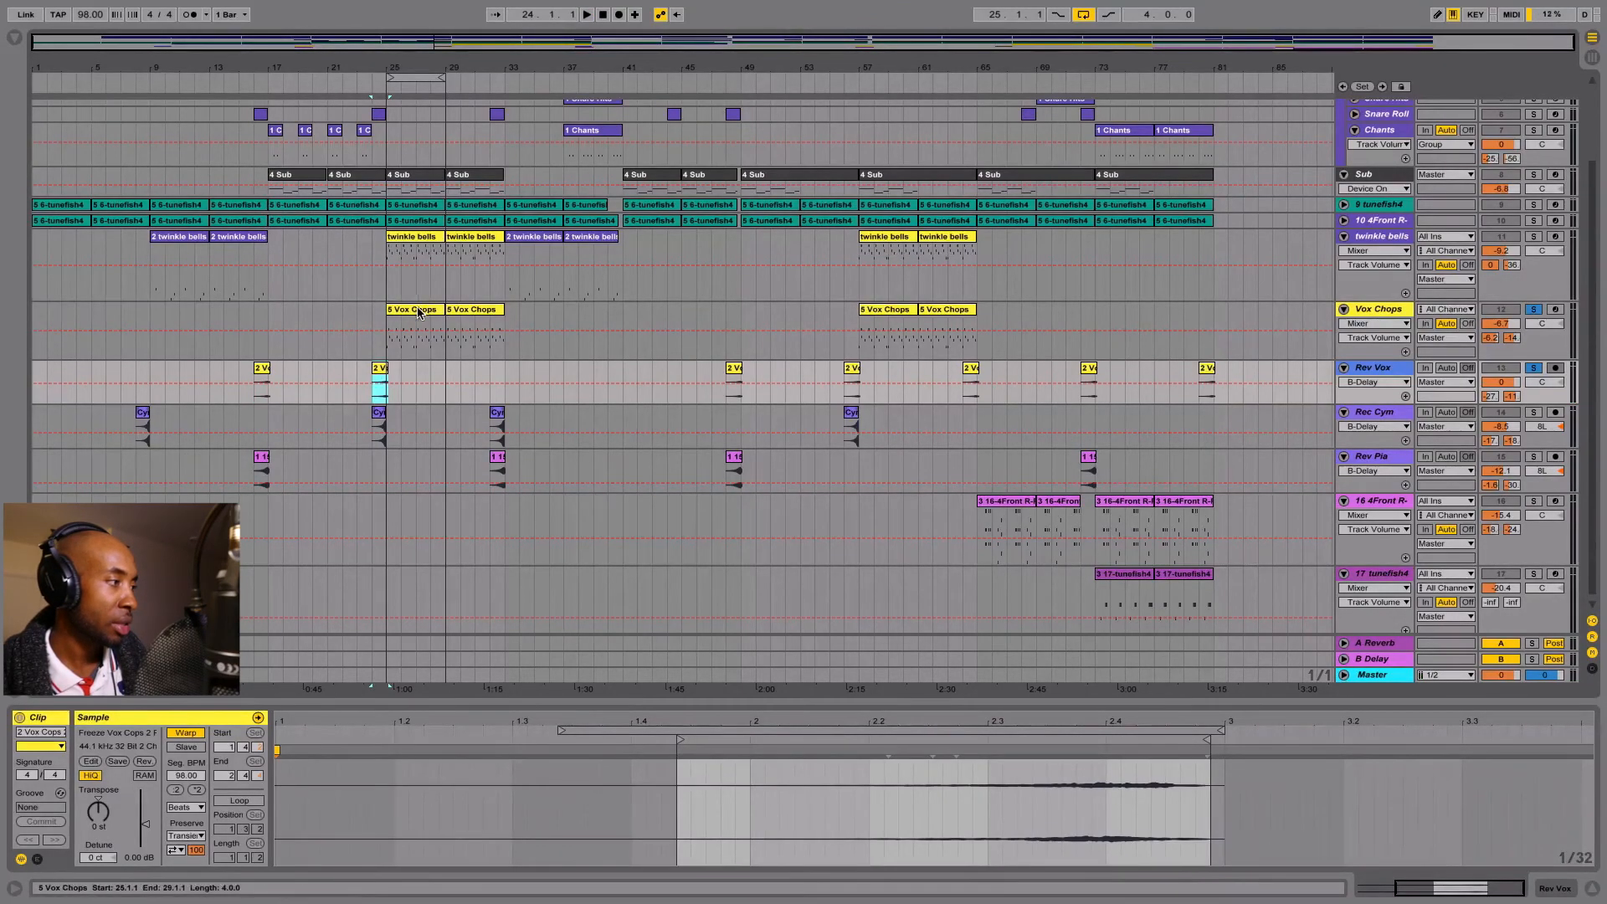
left_click(422, 307)
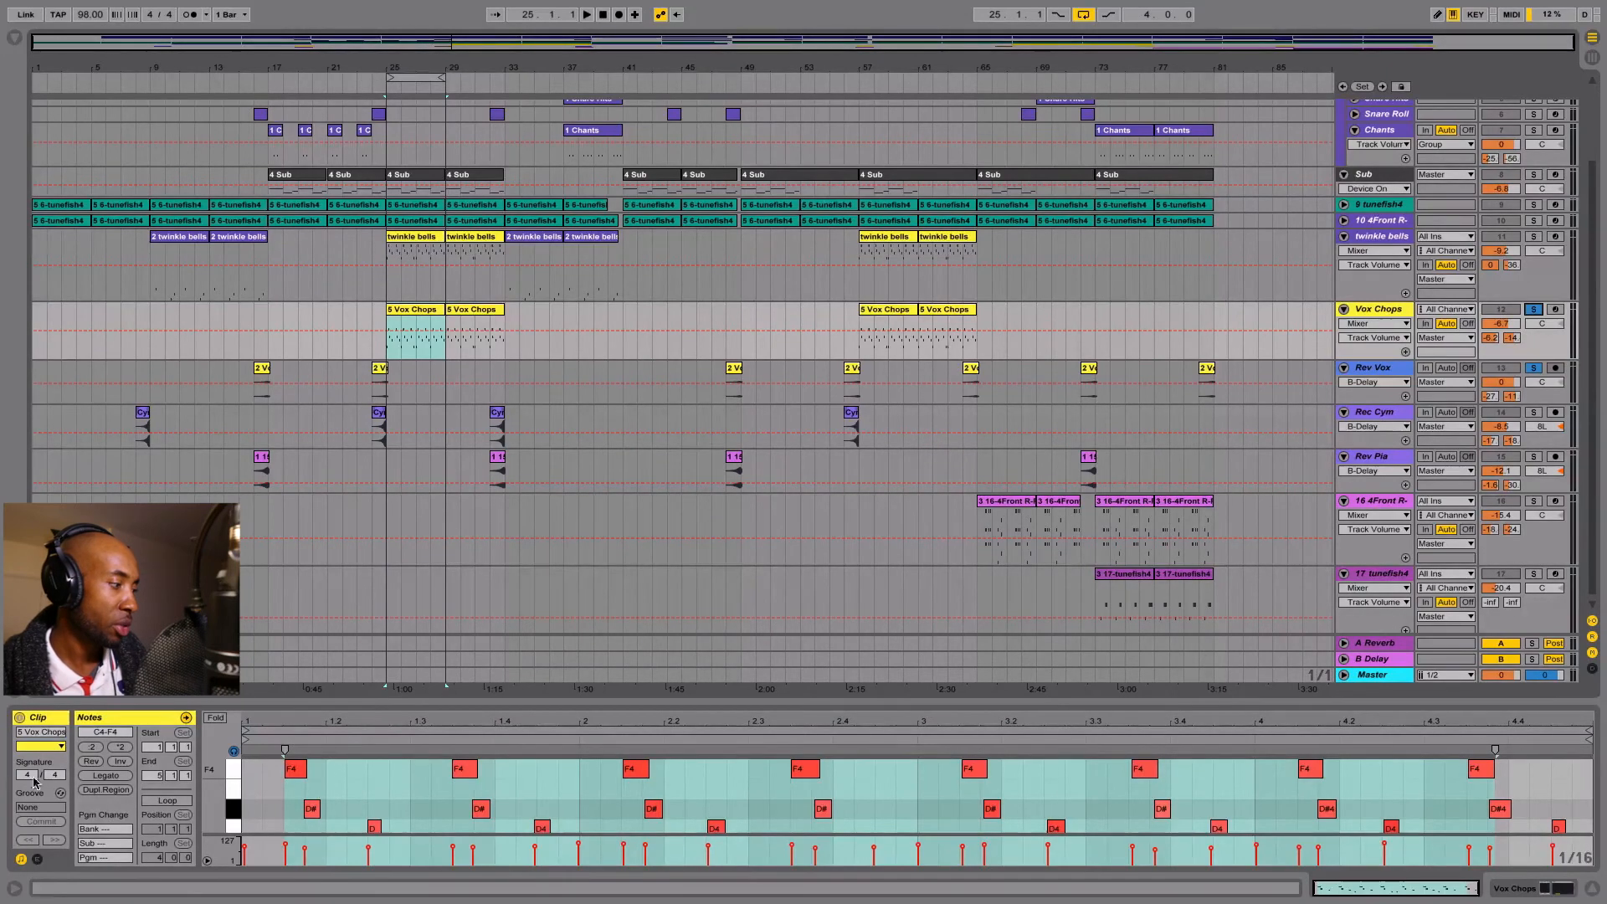
left_click(231, 777)
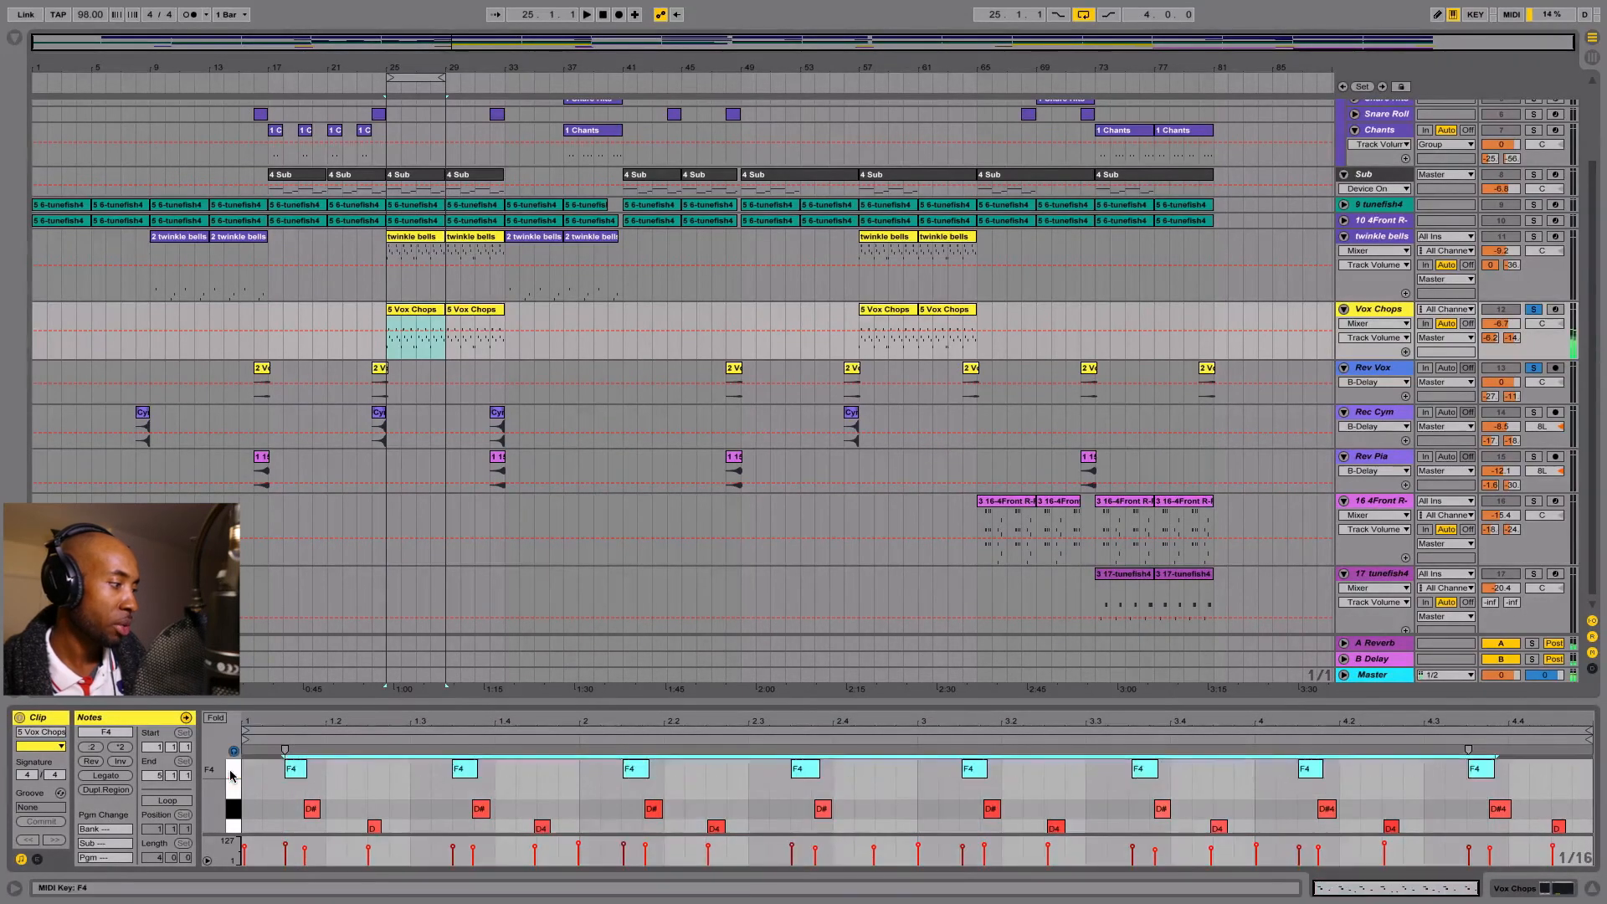
left_click(236, 809)
scroll(236, 810, "up", 1)
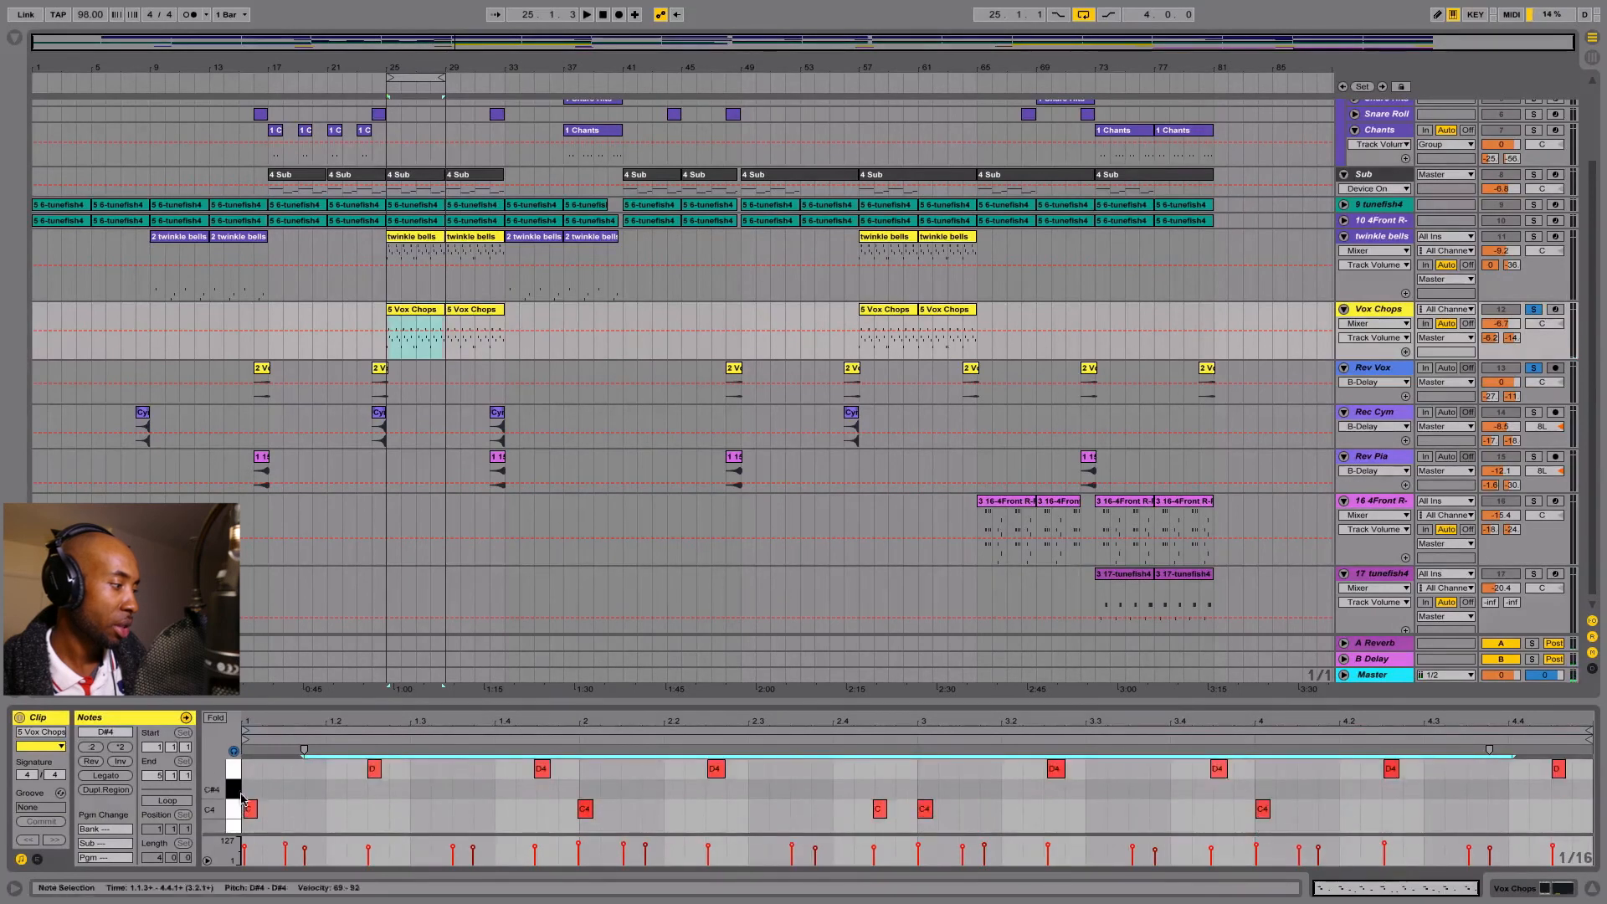
left_click(236, 810)
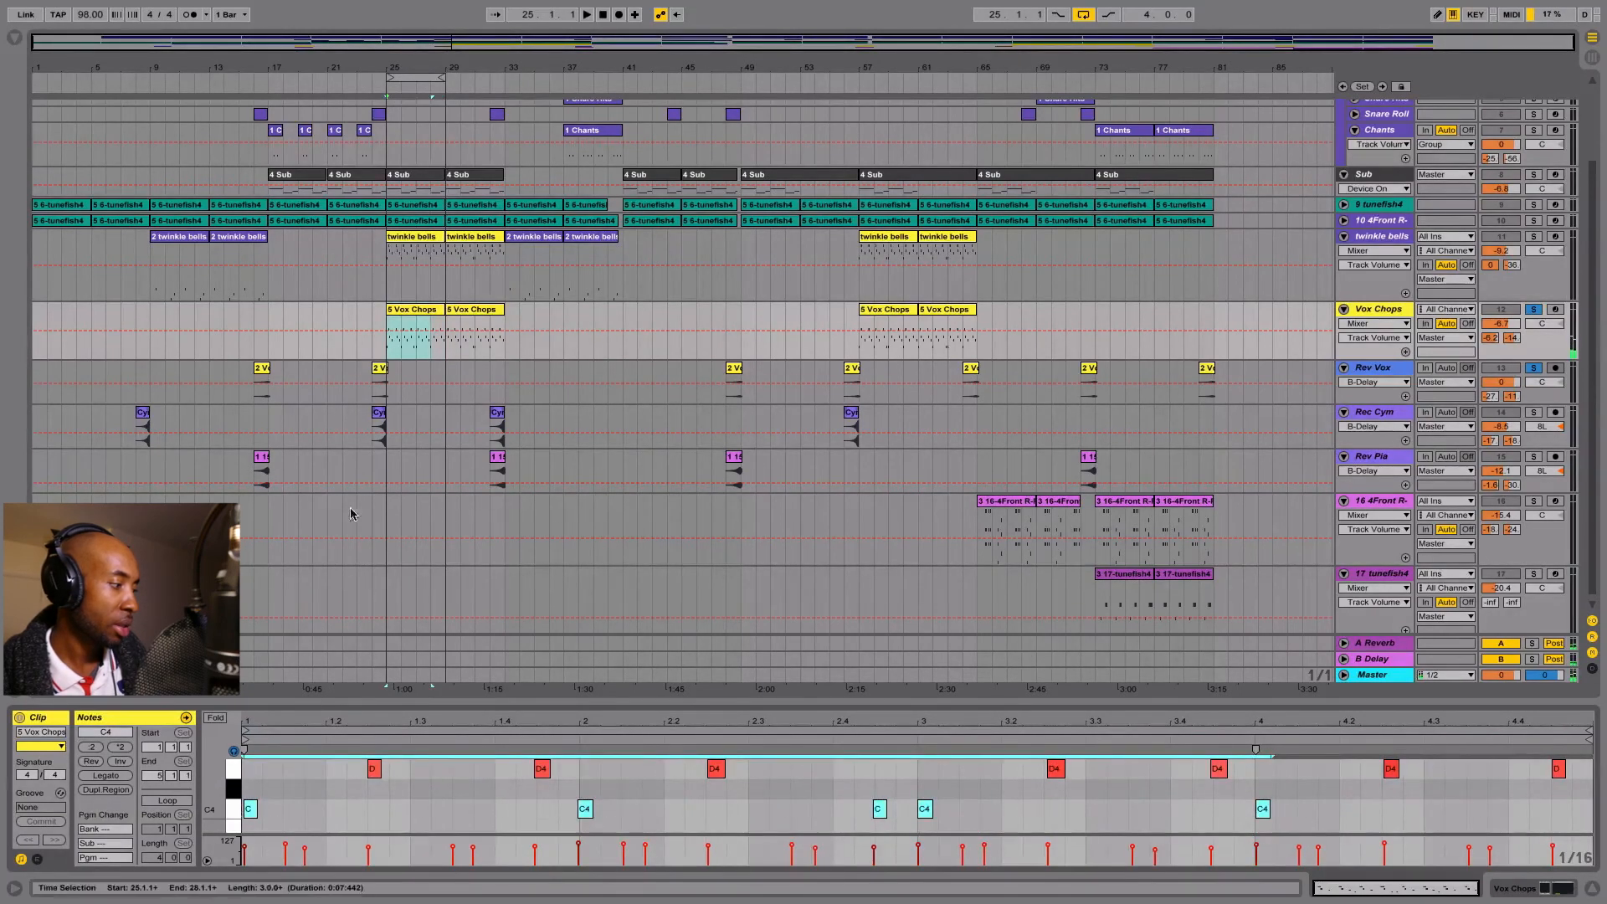
left_click(370, 83)
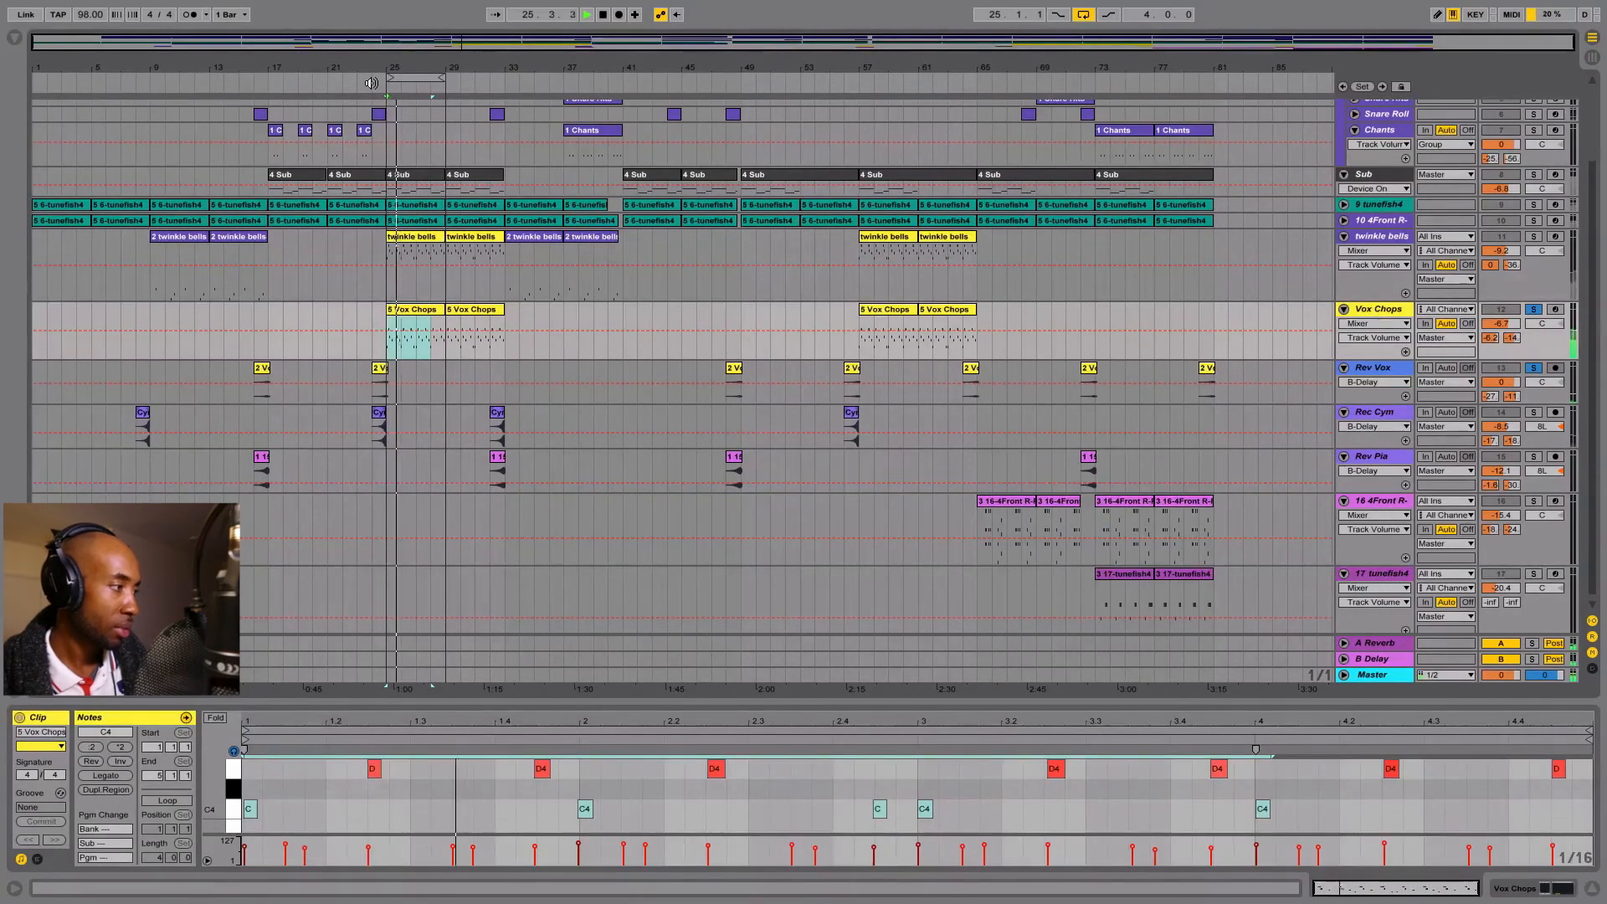
key("space")
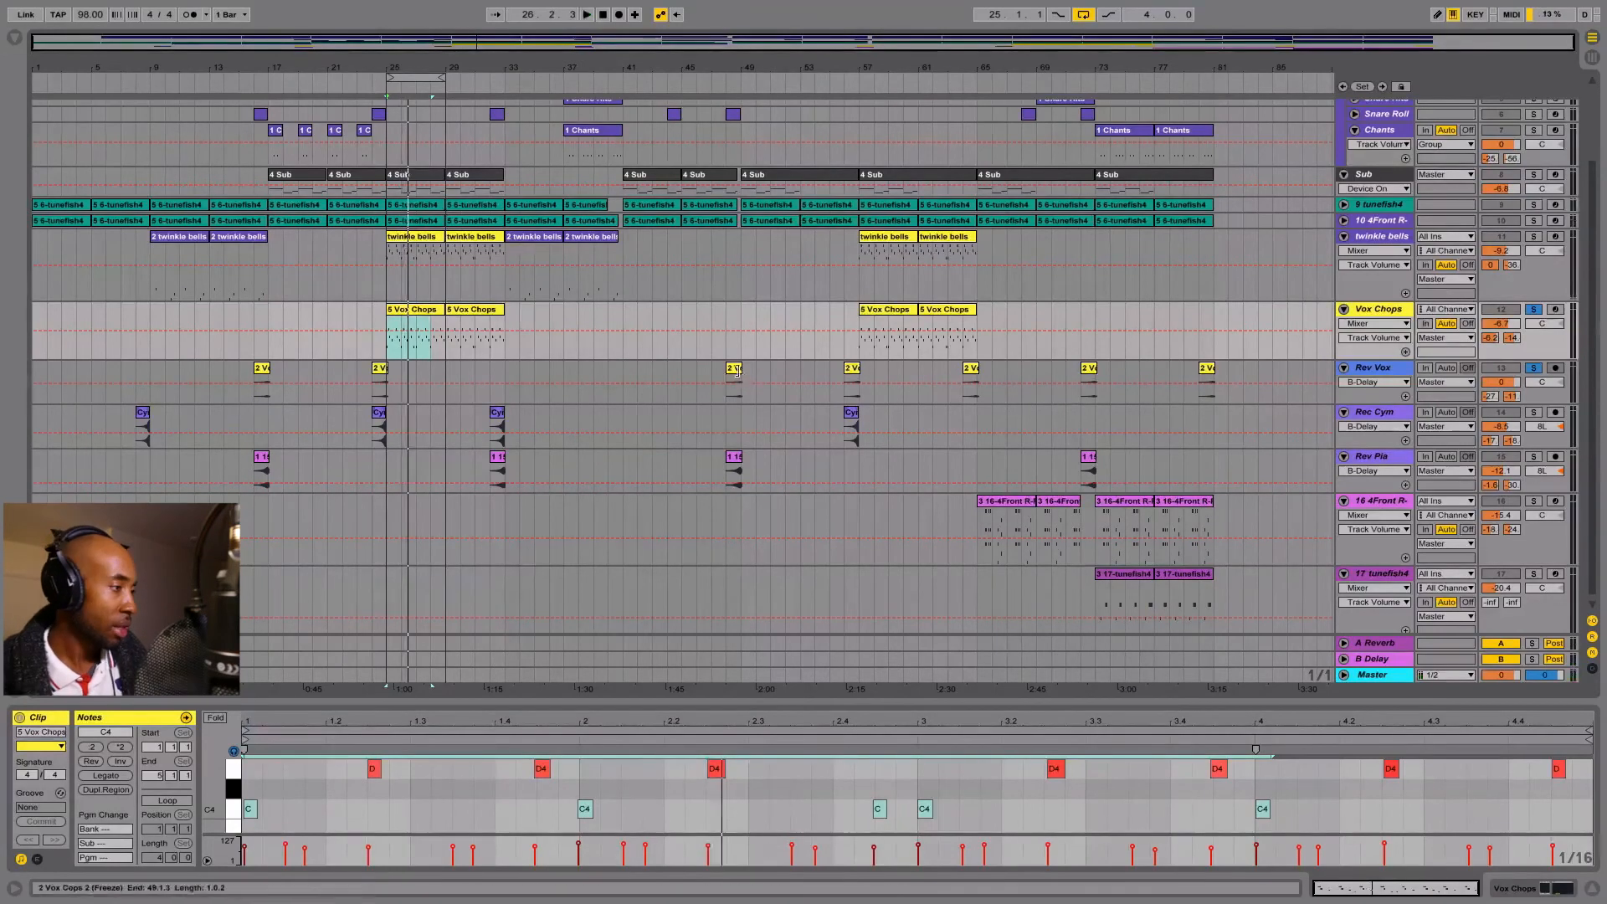
Inspect the Rec Cym clip at bar 24 and the Rev Pia and Rev Vox clips at bar 16.
left_click(377, 421)
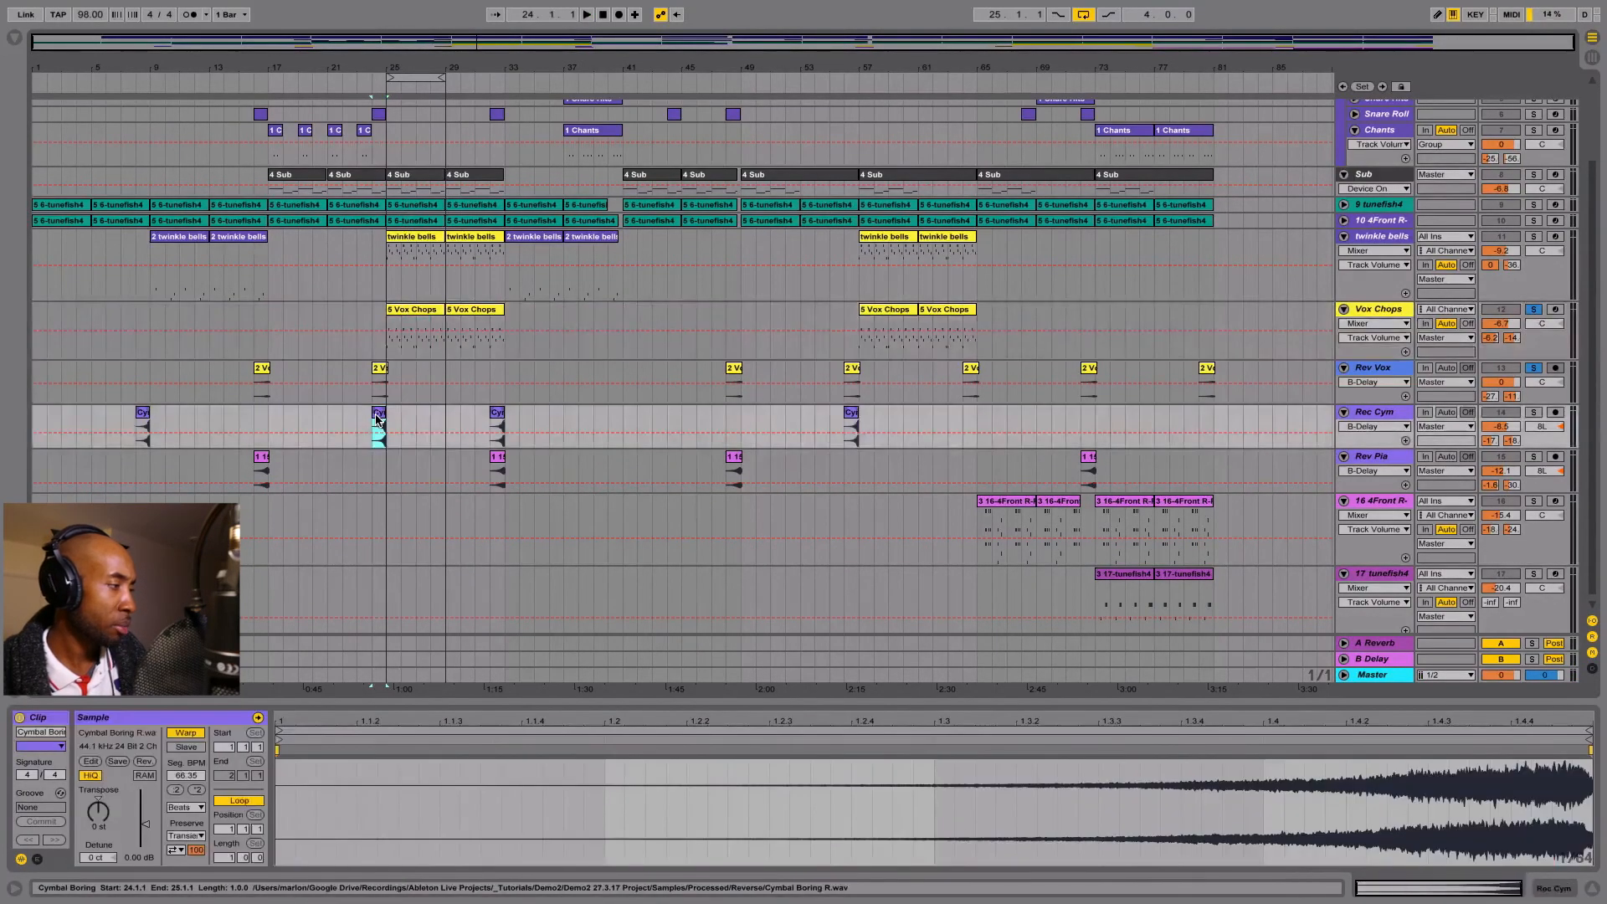
left_click(262, 465)
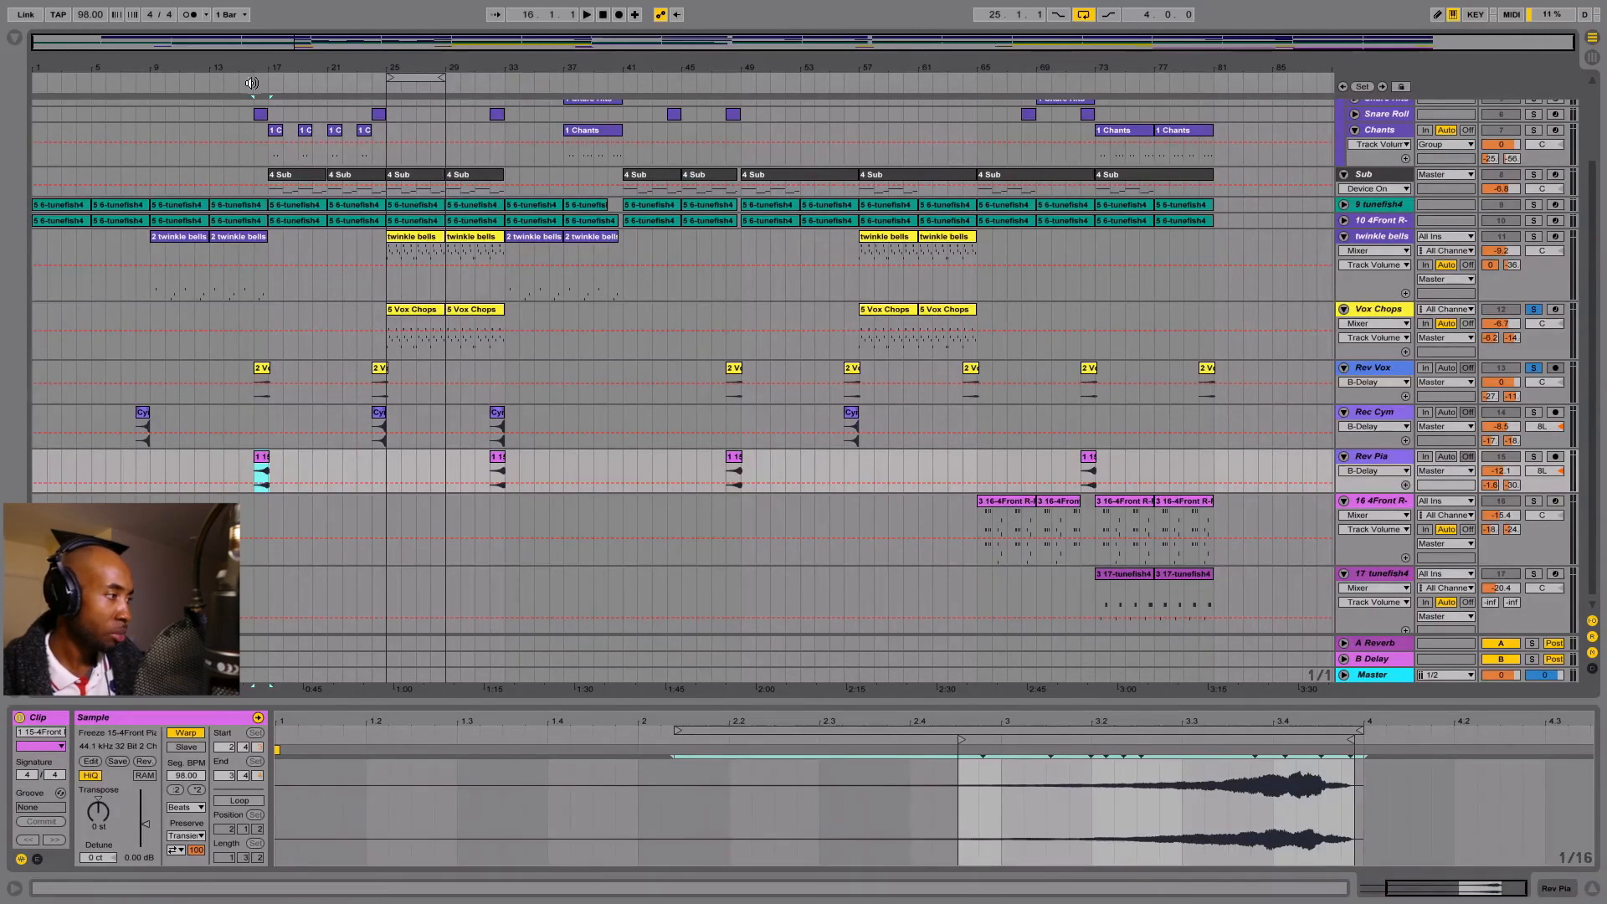
left_click(260, 374)
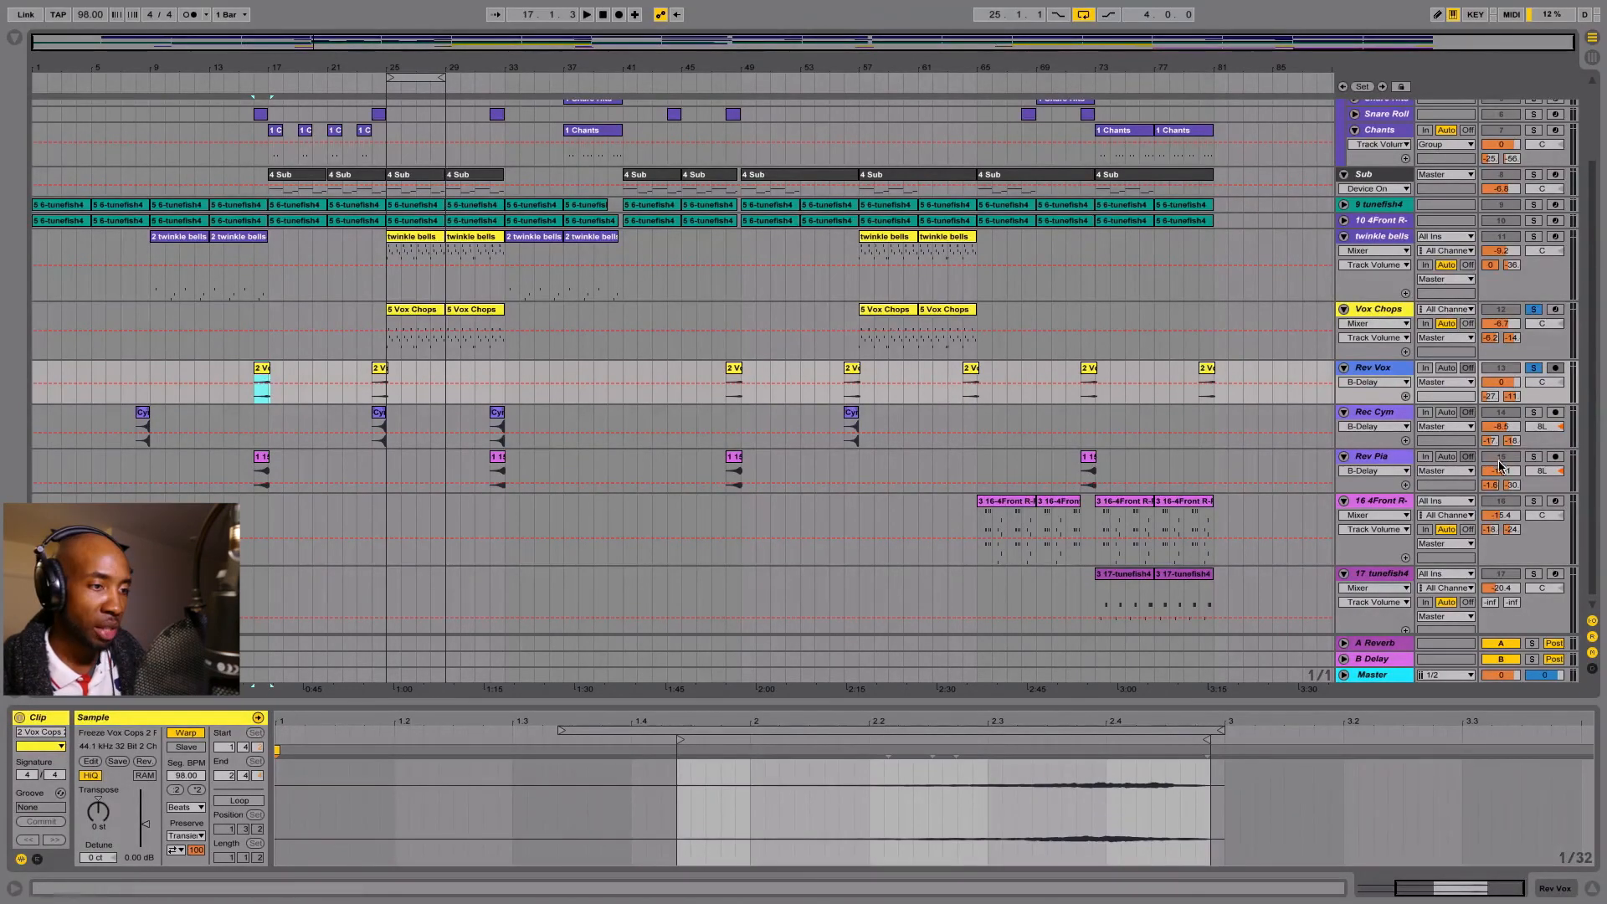
Add Rev Pia to the solo and listen to it together with Rev Vox from bar 16.
left_click(1534, 456)
key("space")
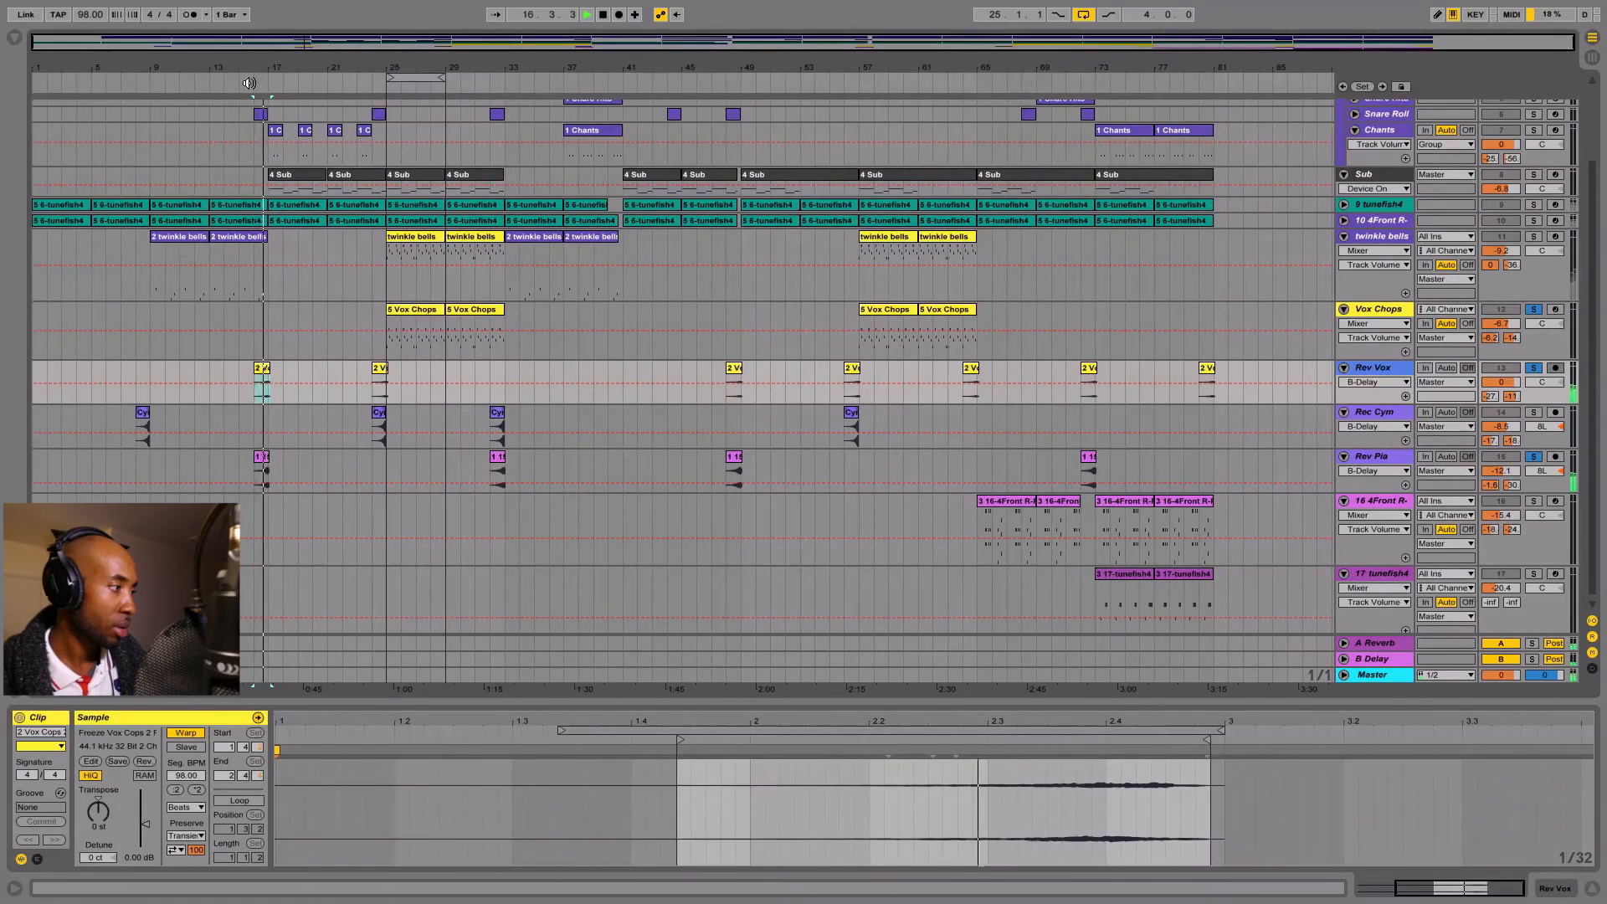
key("space")
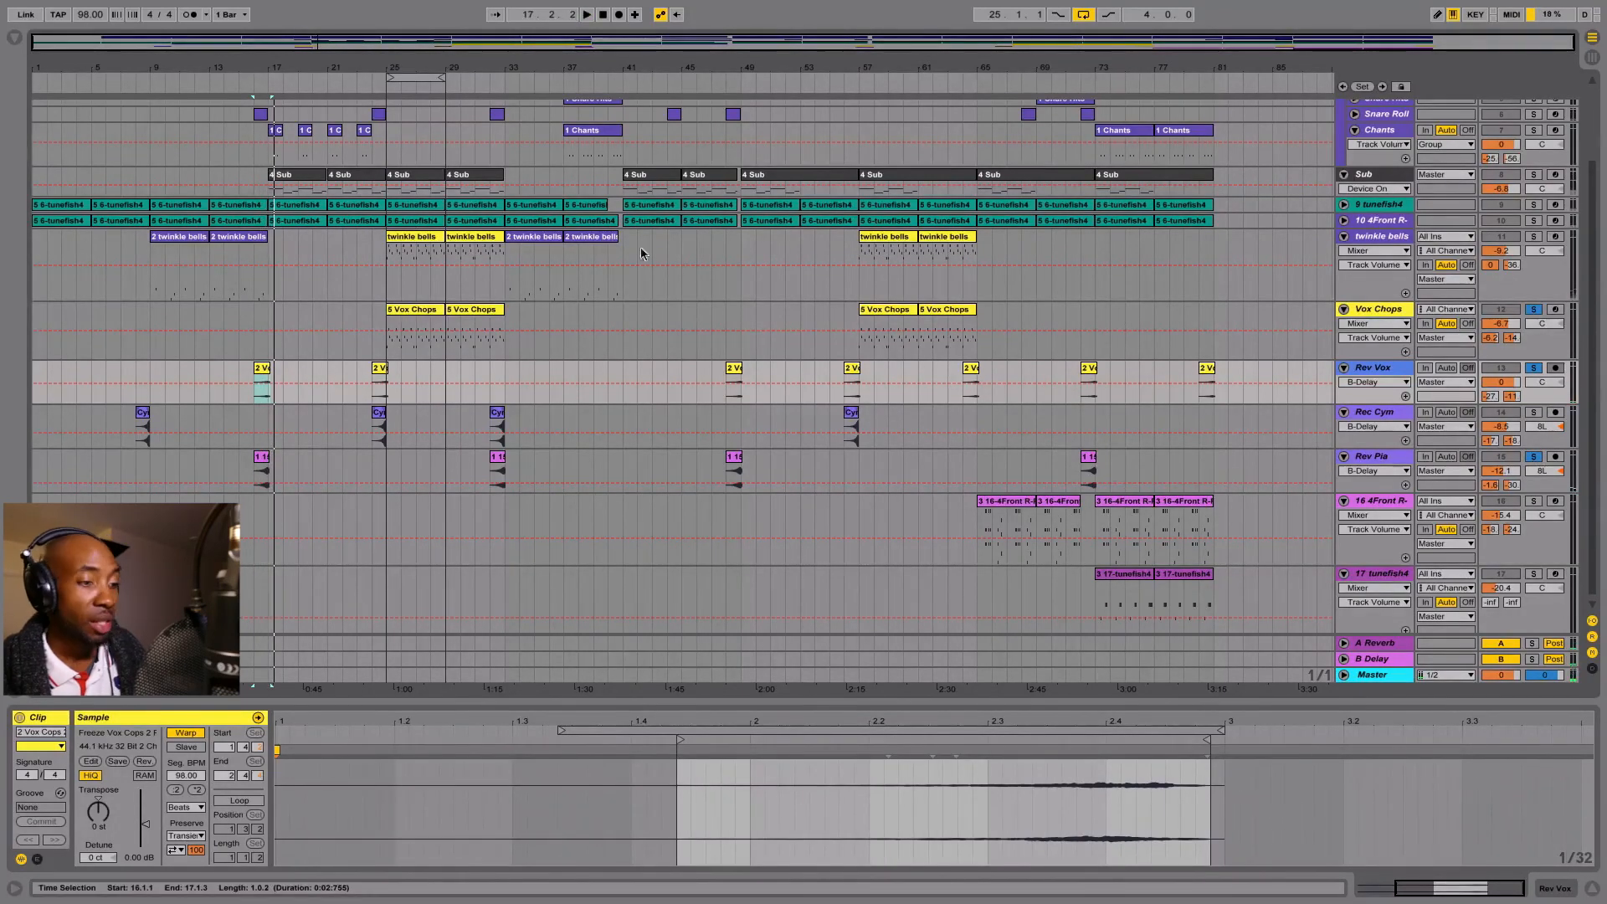